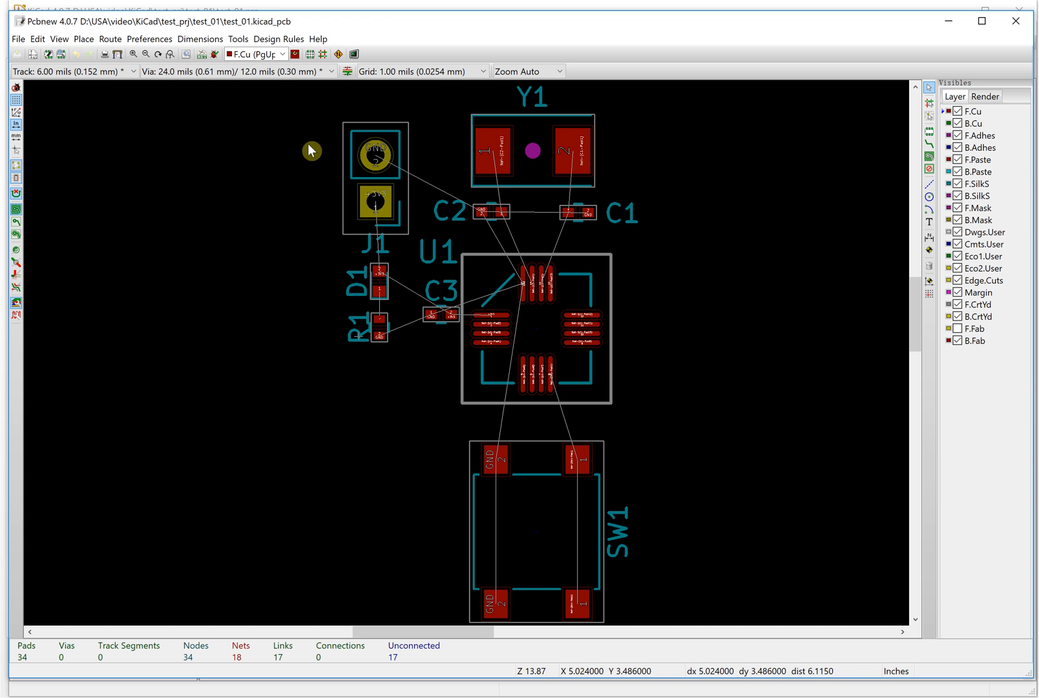
# - Open the design rules editor and bring up the global design rules with the minimum allowed values
pyautogui.click(277, 39)
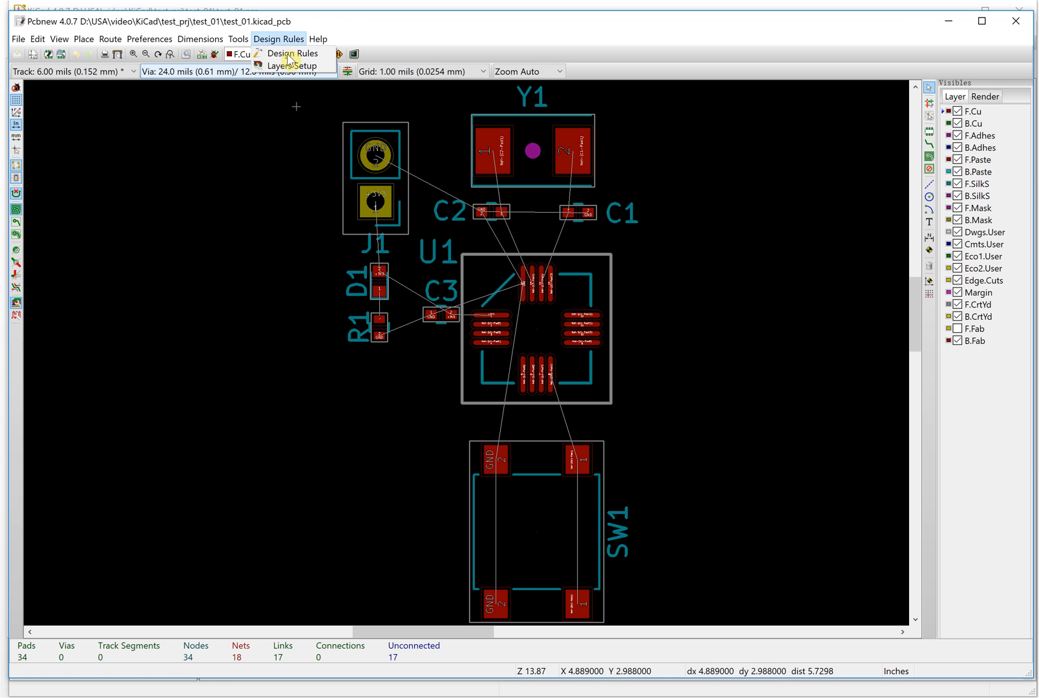
pyautogui.click(289, 56)
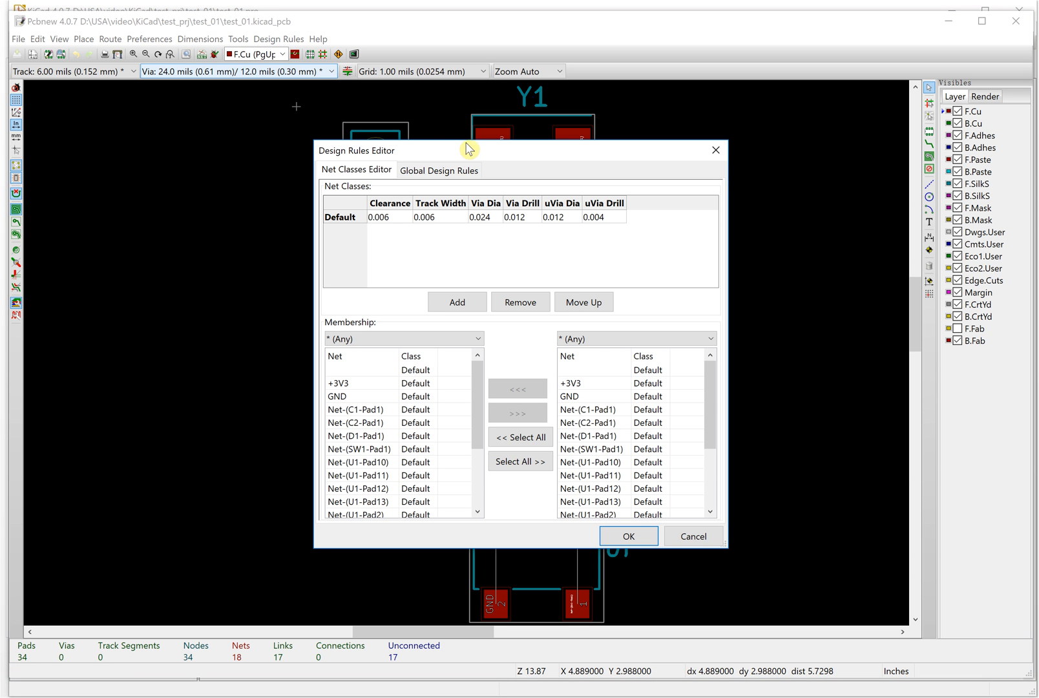
pyautogui.moveTo(461, 150); pyautogui.dragTo(338, 118)
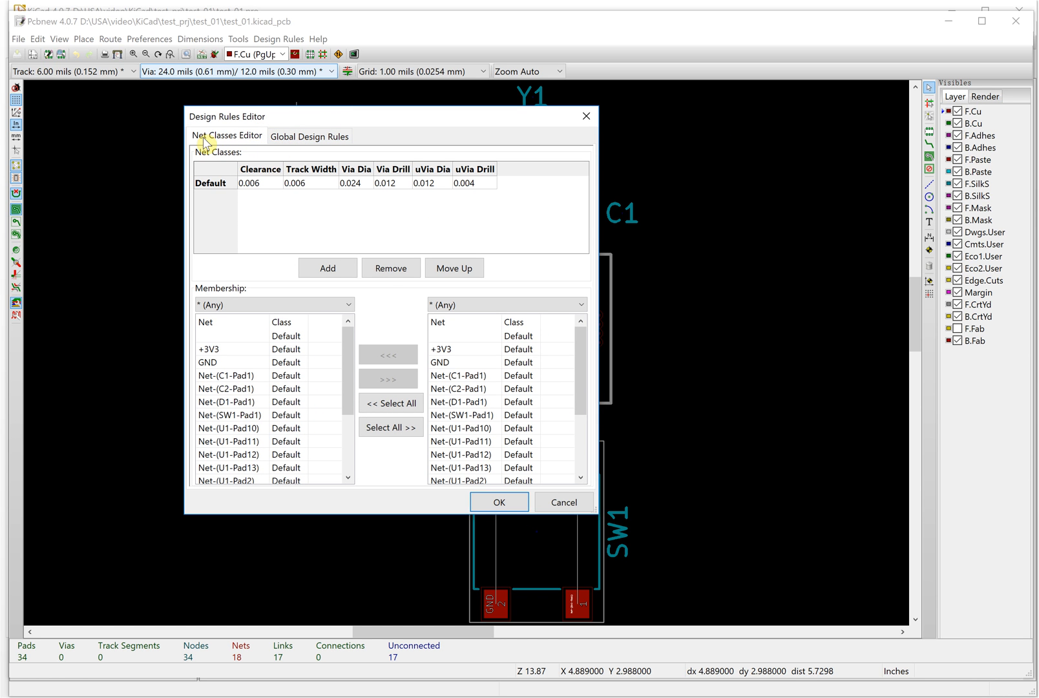
pyautogui.click(301, 140)
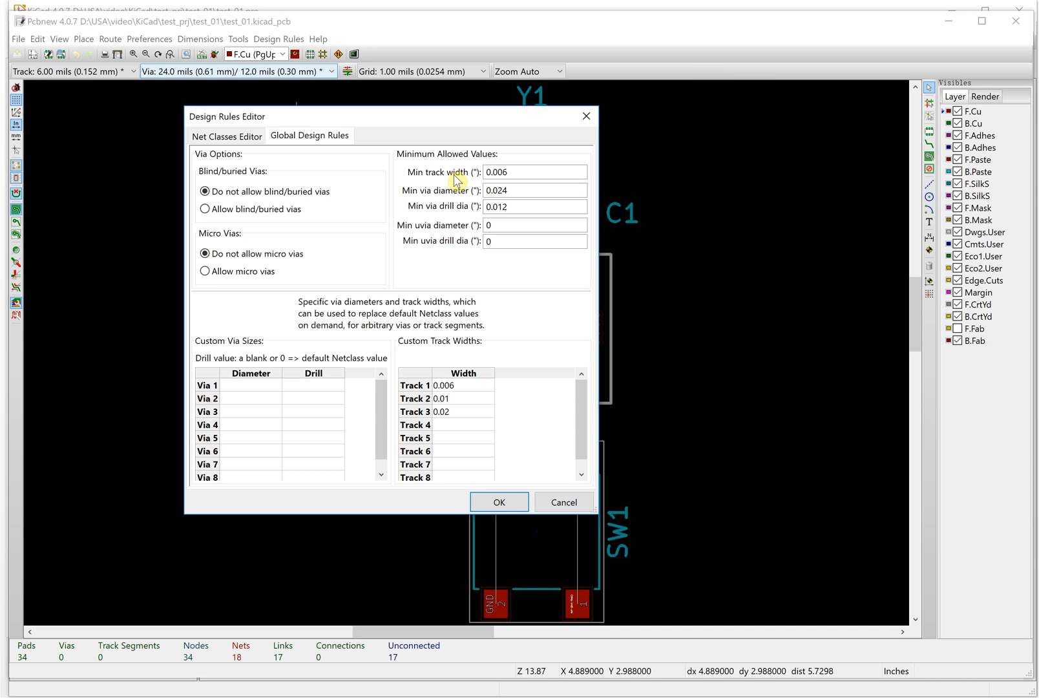
pyautogui.click(487, 171)
# - Switch to the Photos image of a via dialog, examine the via's hole size and outer diameter, and return to the design rules
pyautogui.hotkey('alt', 'Tab')
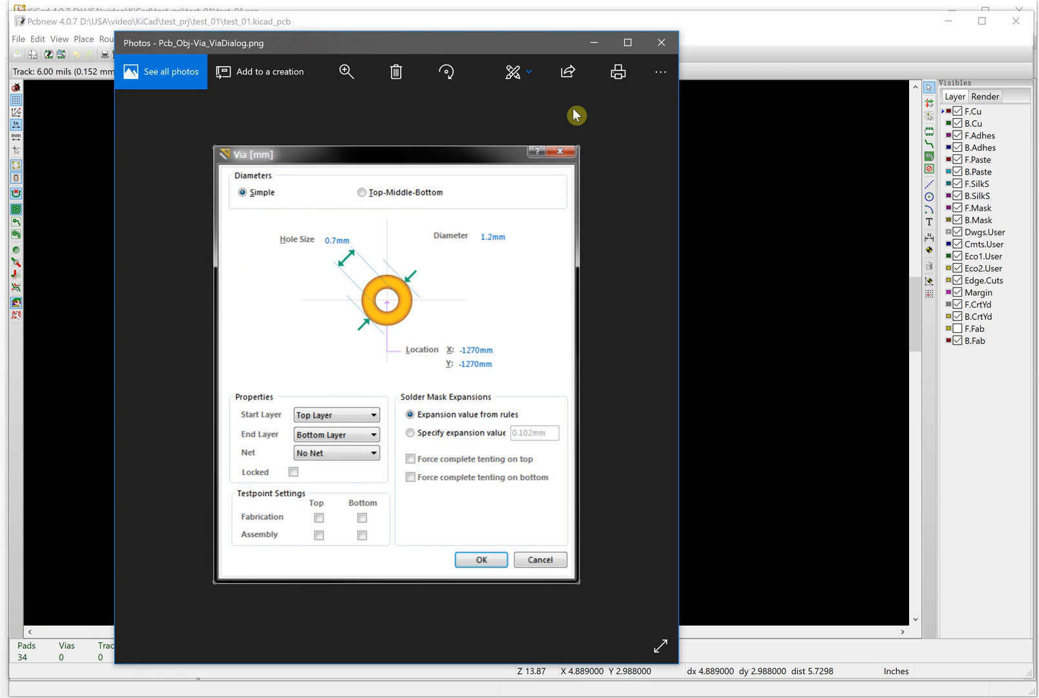
pyautogui.moveTo(475, 52); pyautogui.dragTo(916, 27)
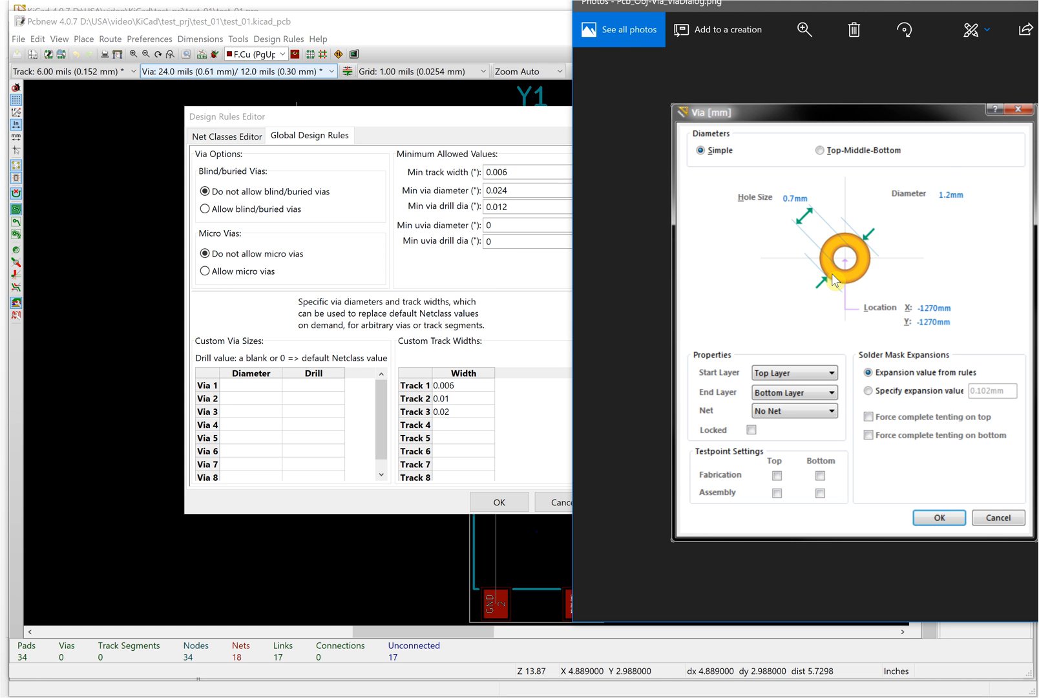
pyautogui.click(492, 192)
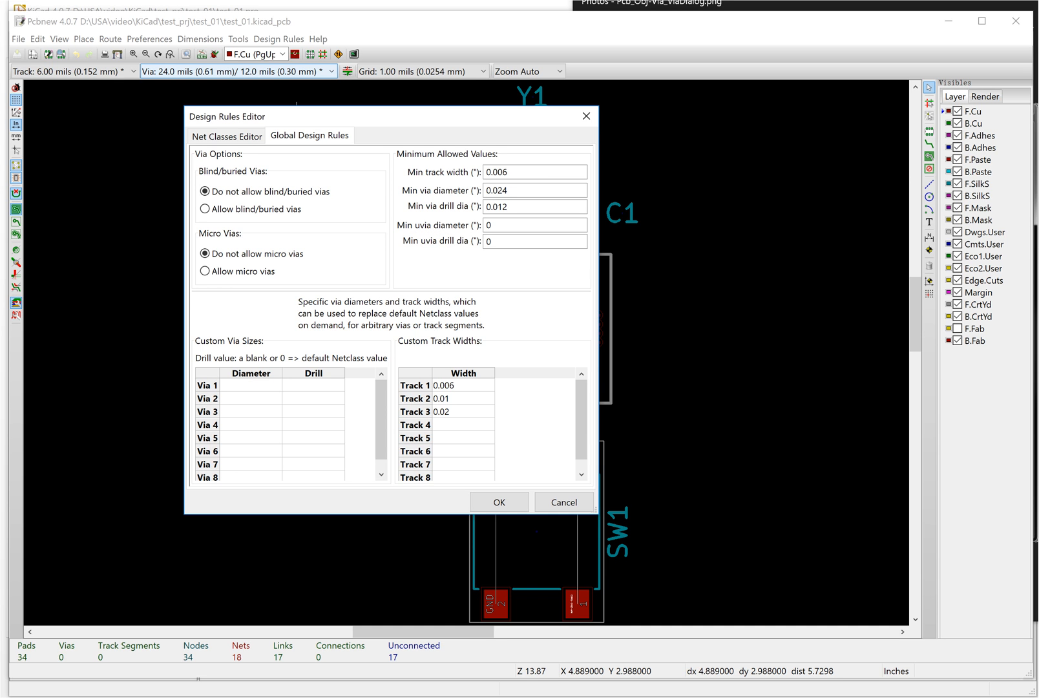
# - Switch to the browser's "What is an 'uvia'" forum thread, read the replies explaining microvias, and return to the design rules
pyautogui.hotkey('alt', 'Tab')
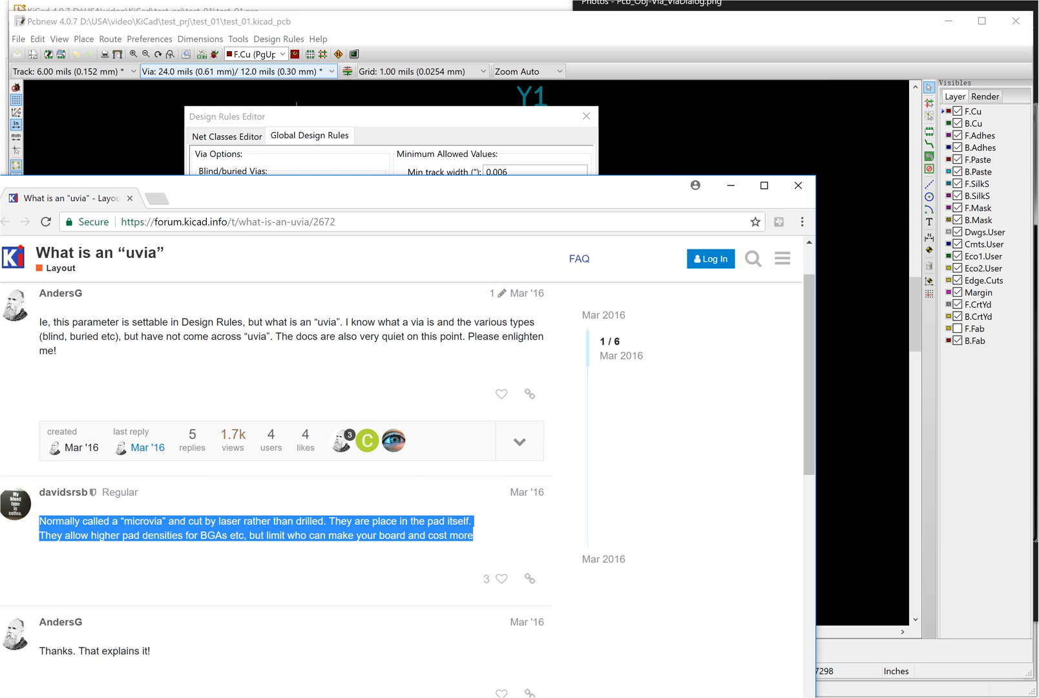
pyautogui.click(434, 200)
pyautogui.moveTo(434, 202); pyautogui.dragTo(594, 22)
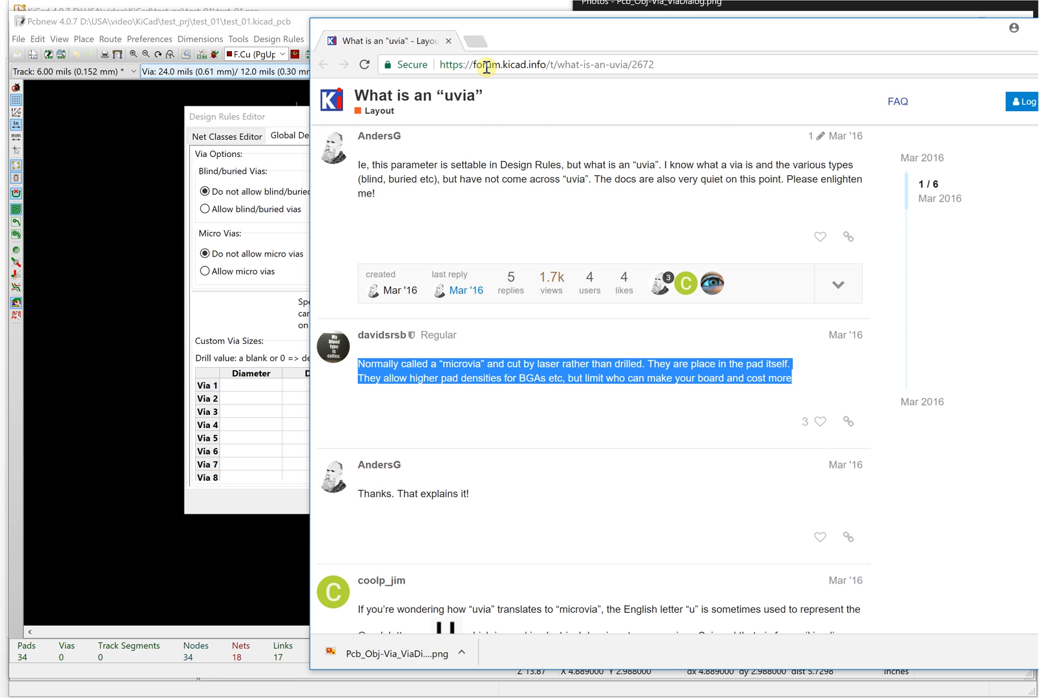
pyautogui.scroll(2, 531, 216)
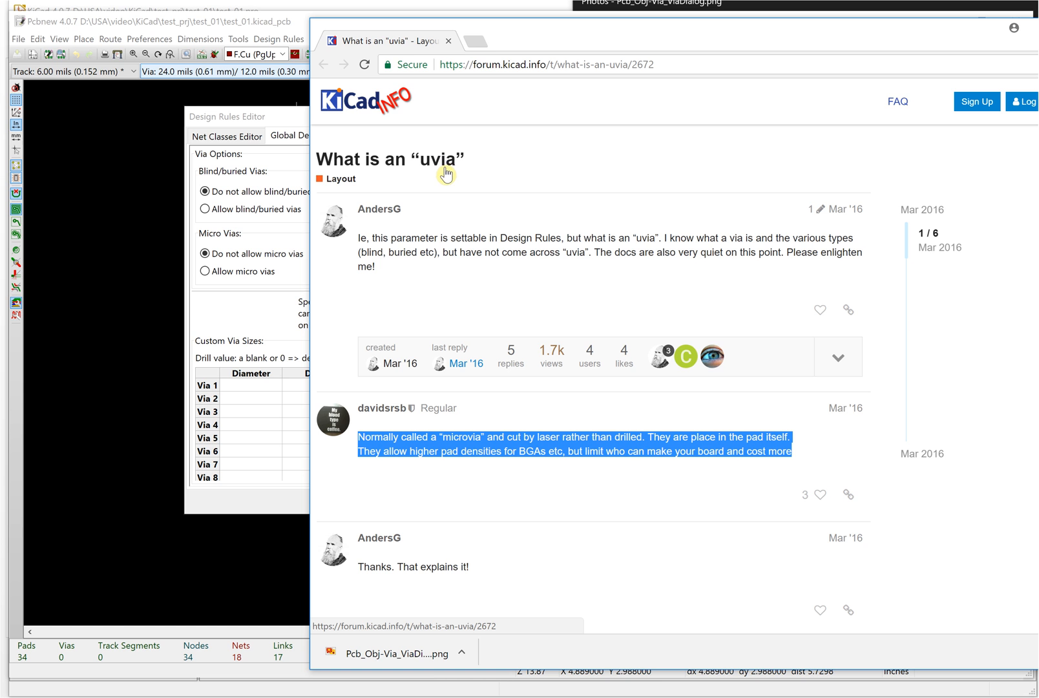
pyautogui.scroll(-1, 428, 399)
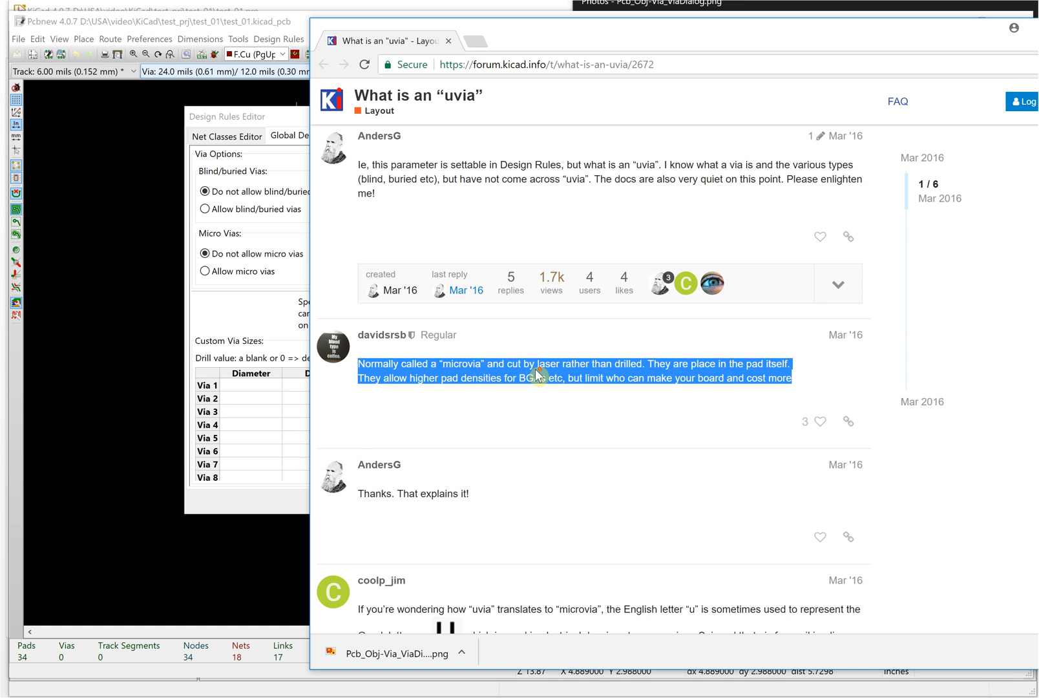
pyautogui.scroll(-2, 536, 373)
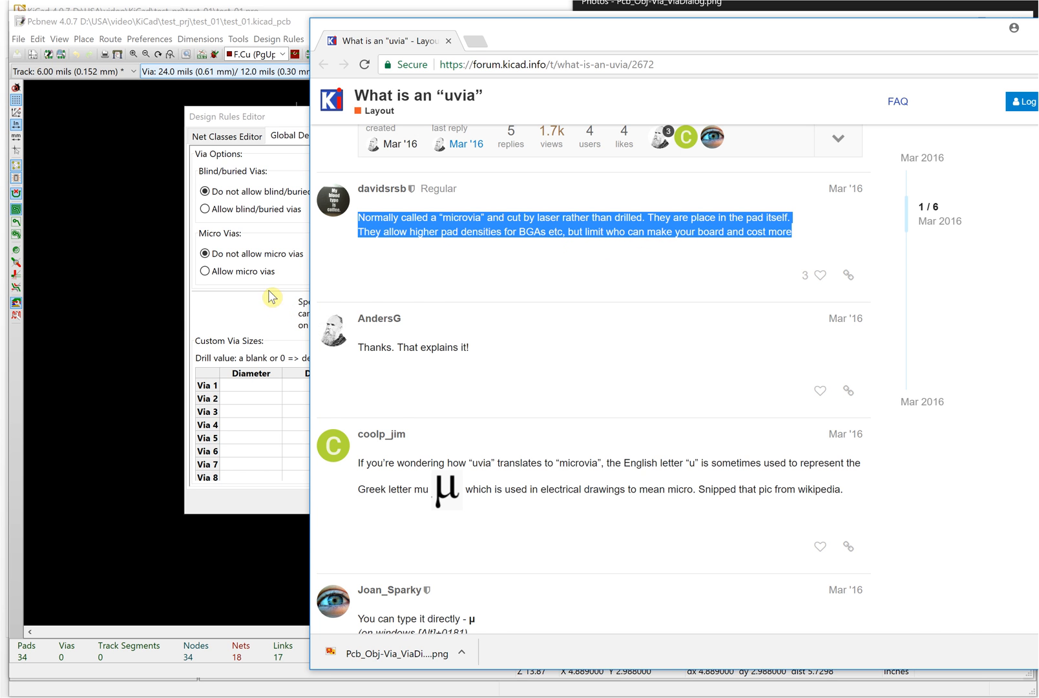
pyautogui.click(274, 116)
# - Set the minimum uvia diameter to 0.008 inches and the minimum uvia drill diameter to 0.004 inches
pyautogui.click(498, 224)
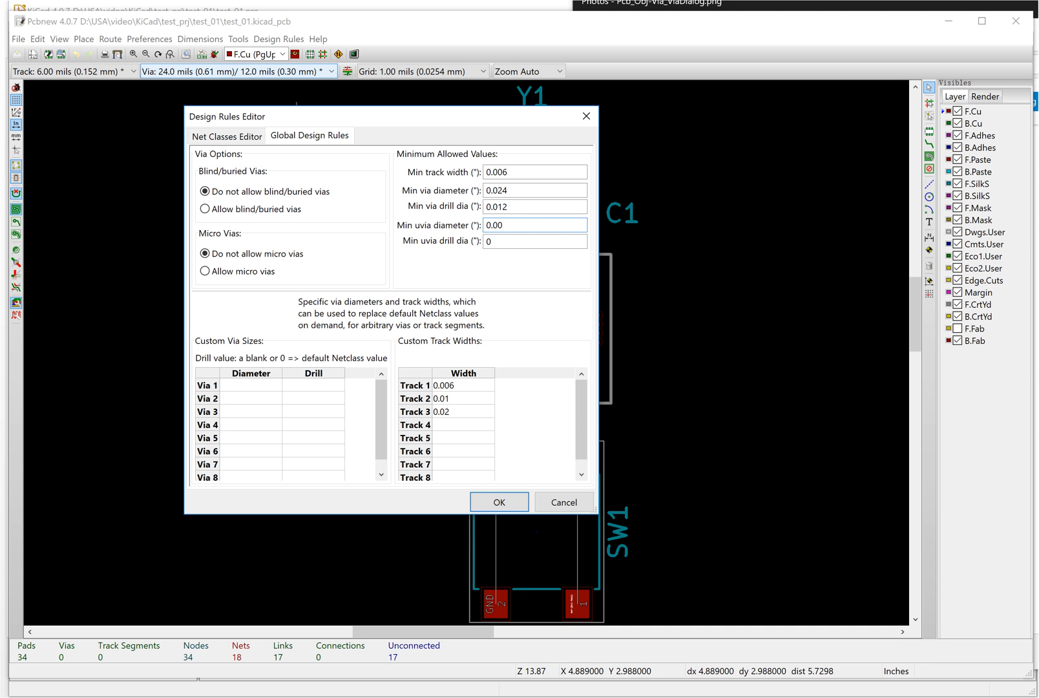
pyautogui.write('.008')
pyautogui.click(499, 241)
pyautogui.write('.02')
pyautogui.write('4')
# - Define custom Via 1 with a 0.024 inch diameter and 0.012 inch drill, and enter 0.01 inches for custom Track 2
pyautogui.click(313, 384)
pyautogui.write('0')
pyautogui.click(454, 401)
pyautogui.doubleClick(453, 399)
pyautogui.write('0.010')
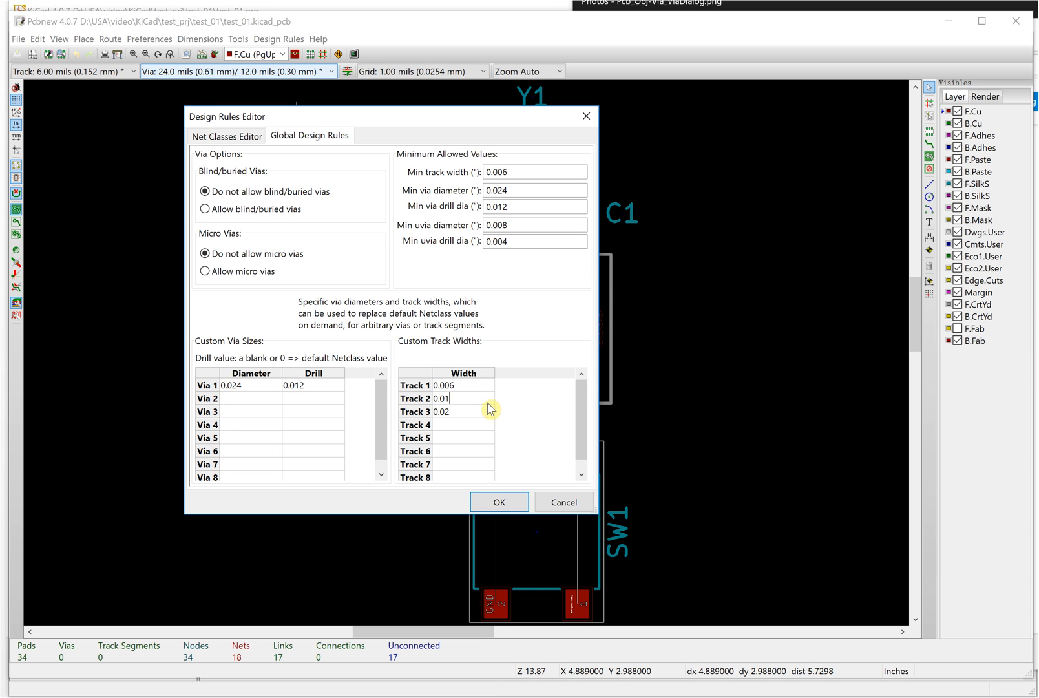
pyautogui.click(463, 412)
pyautogui.doubleClick(463, 414)
pyautogui.click(460, 410)
# - Add a new net class named Power
pyautogui.click(240, 137)
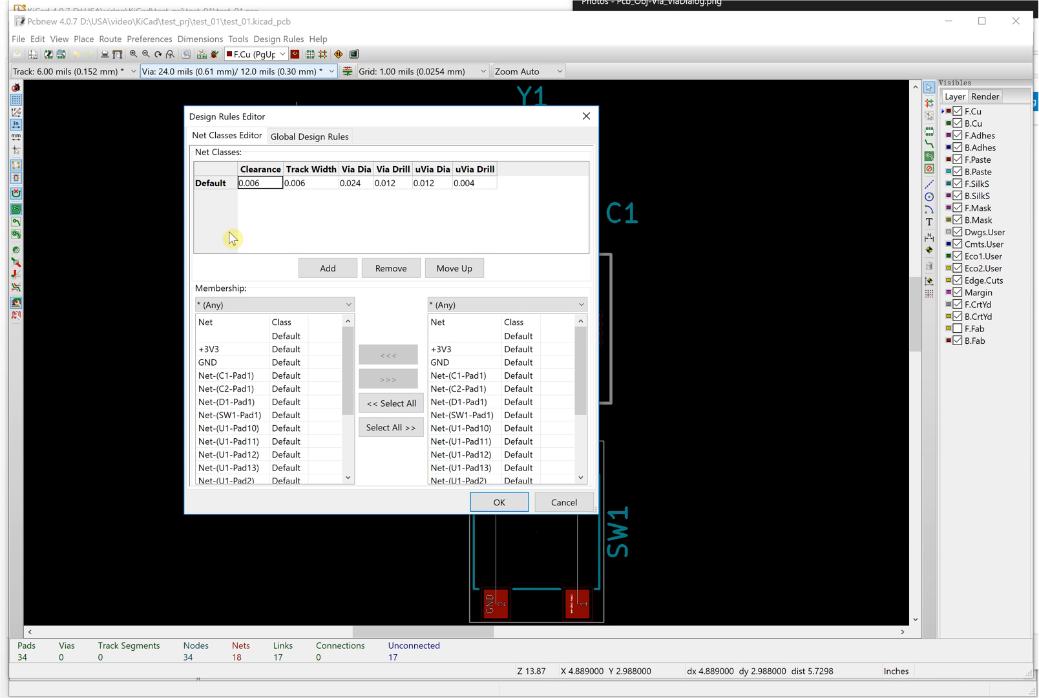
pyautogui.click(327, 267)
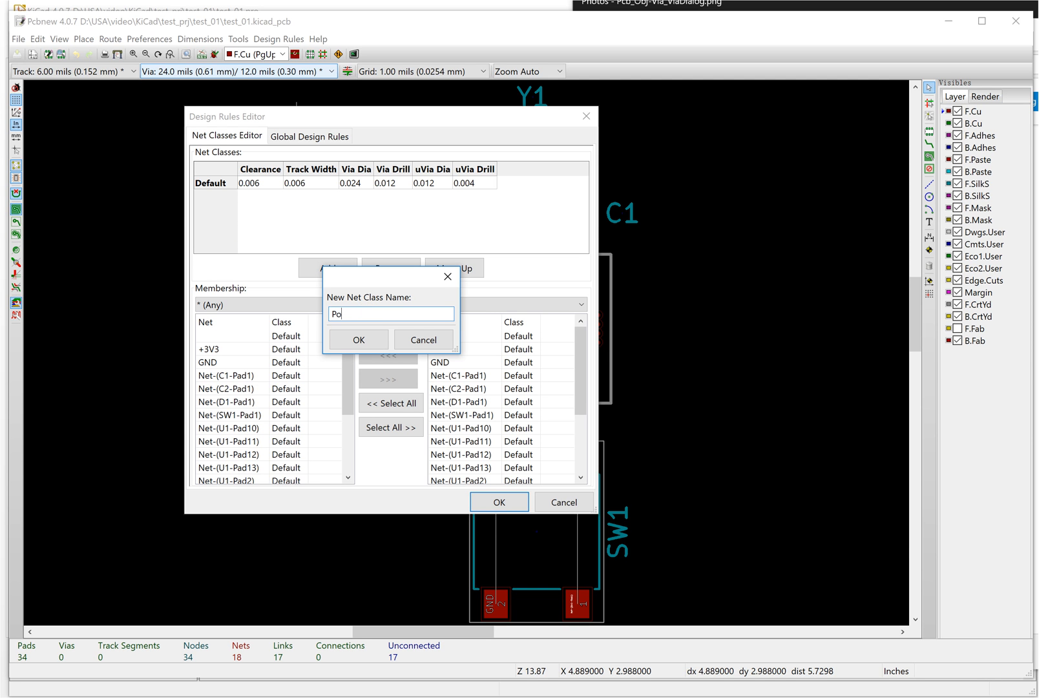
pyautogui.click(358, 339)
# - Set the Power net class's track width to 0.015 inches
pyautogui.click(317, 200)
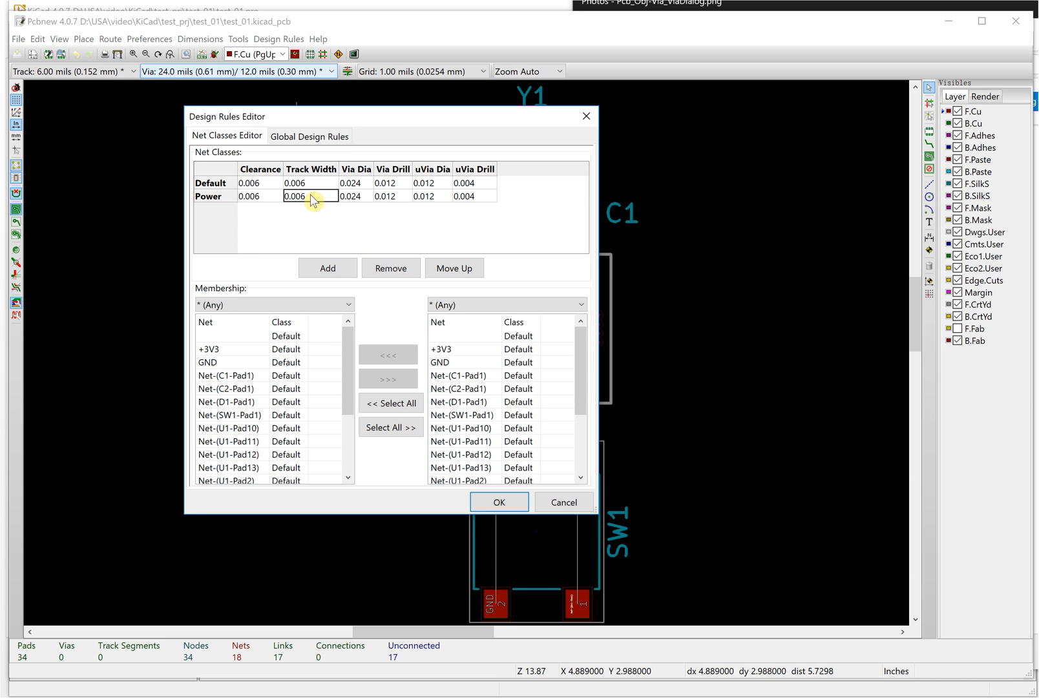
pyautogui.click(310, 194)
pyautogui.click(311, 196)
pyautogui.press('BackSpace')
pyautogui.click(317, 202)
# - Move the +3V3 net into the Power net class and check its membership in the full net list
pyautogui.click(296, 350)
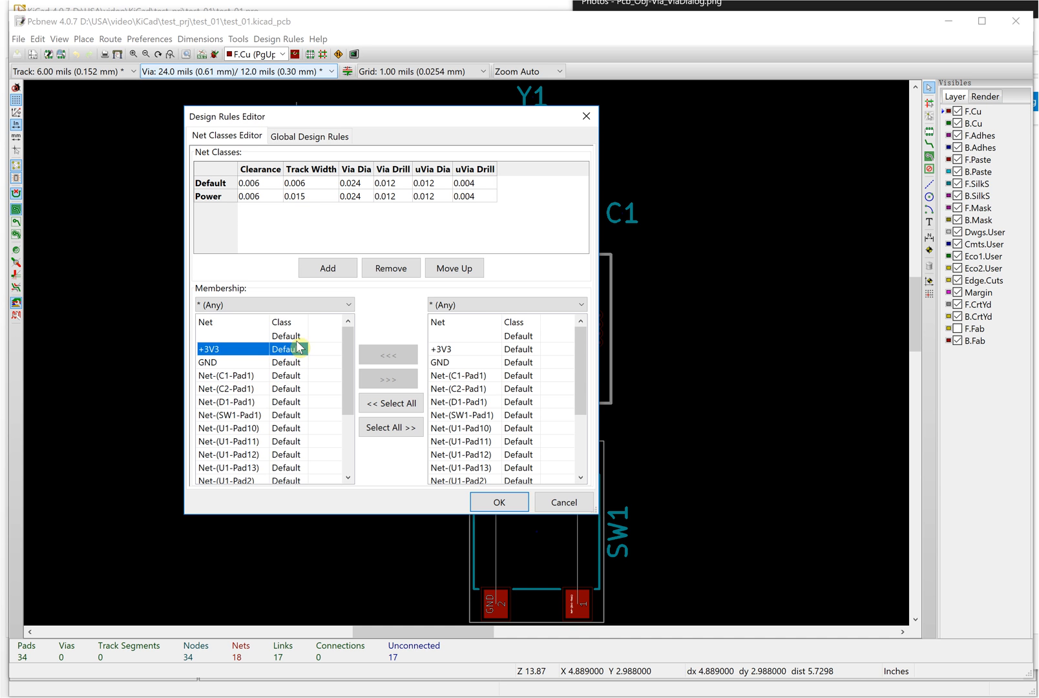
pyautogui.click(312, 308)
pyautogui.click(510, 305)
pyautogui.click(510, 304)
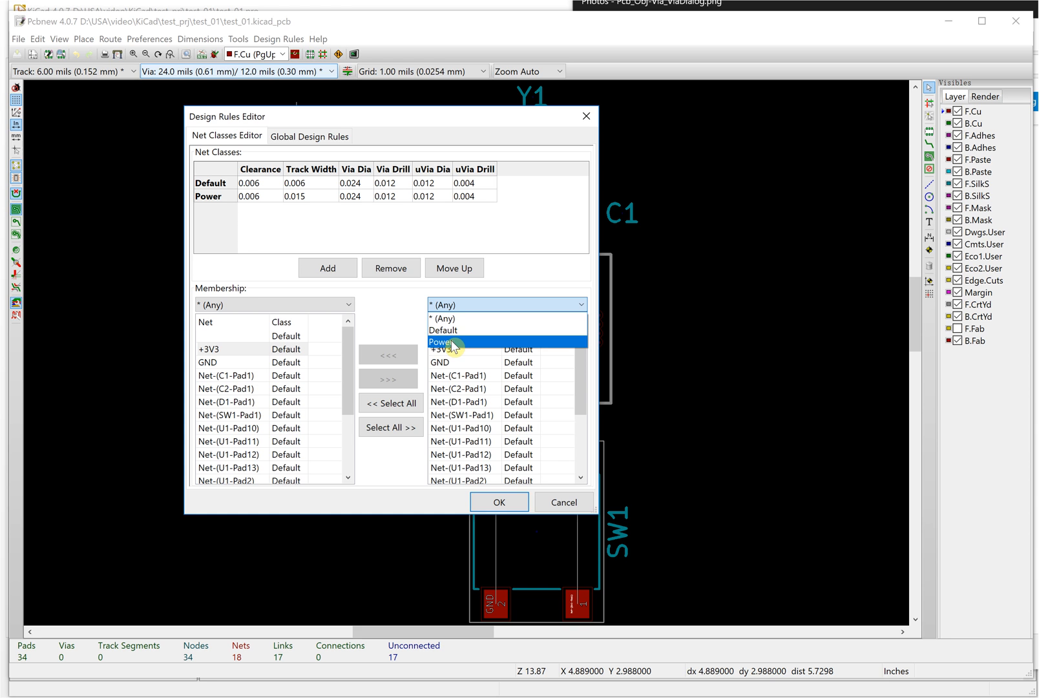
pyautogui.click(452, 342)
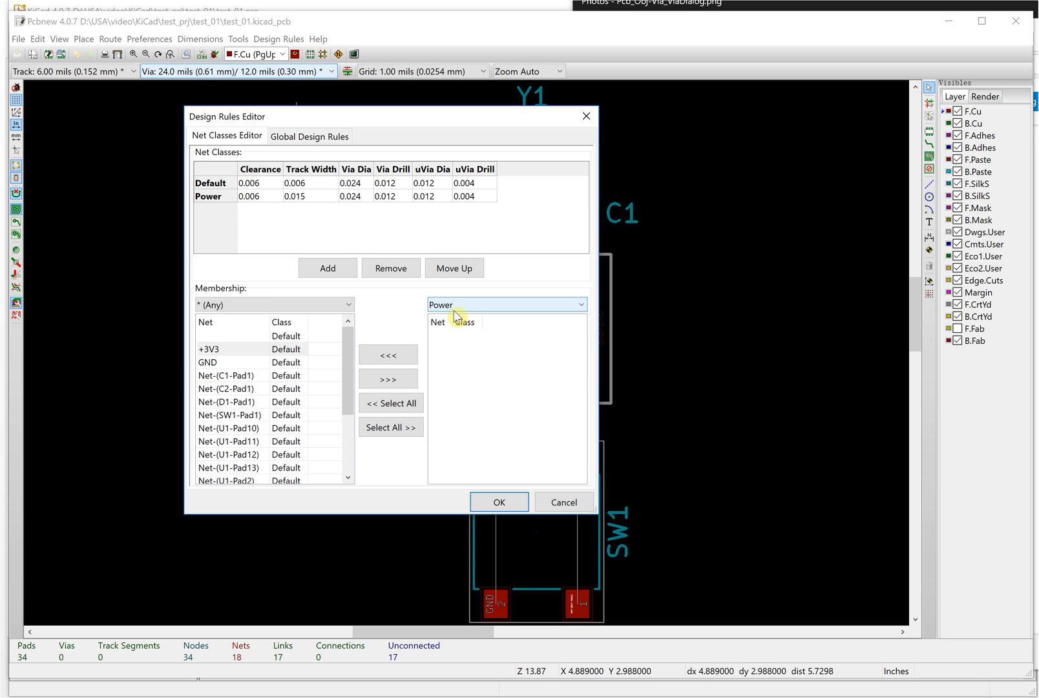
pyautogui.click(220, 349)
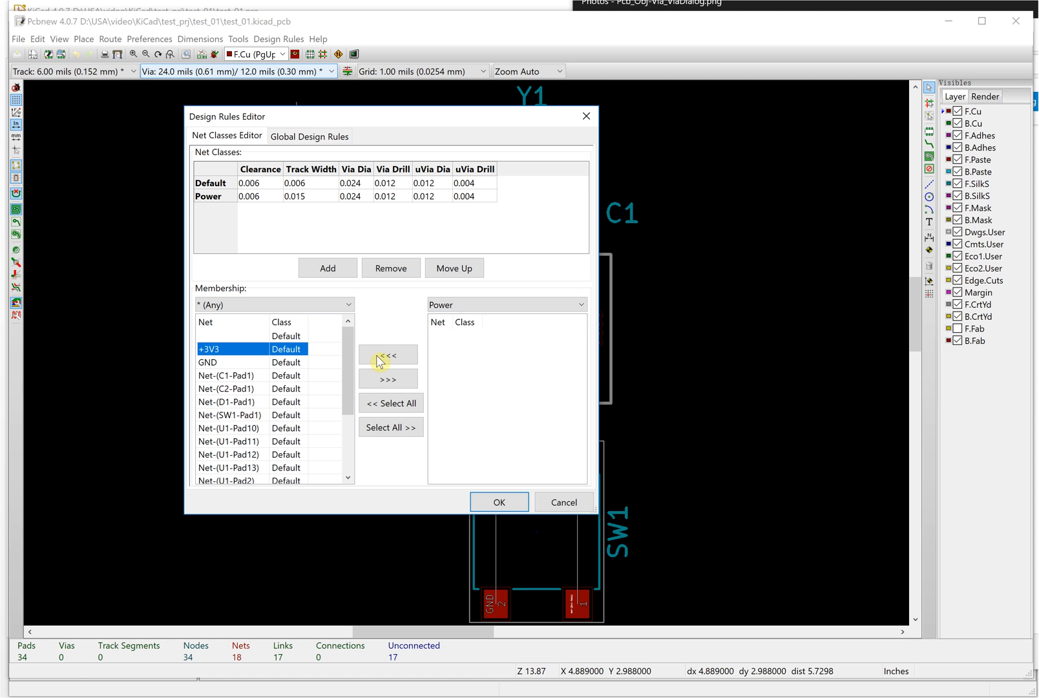
pyautogui.click(400, 382)
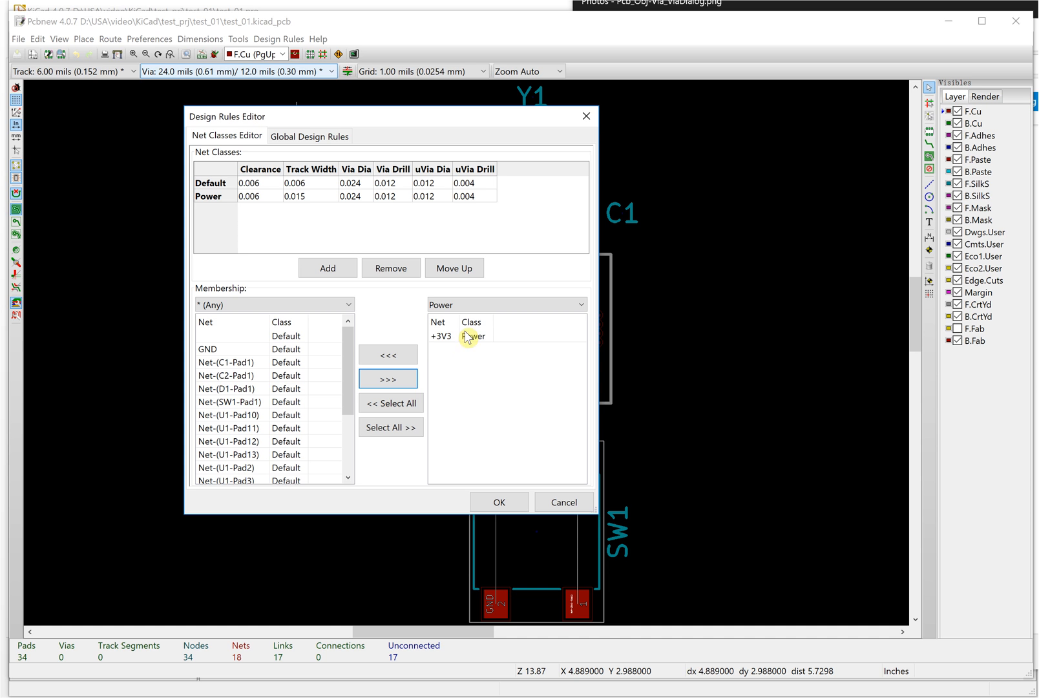
pyautogui.moveTo(349, 359); pyautogui.dragTo(347, 447)
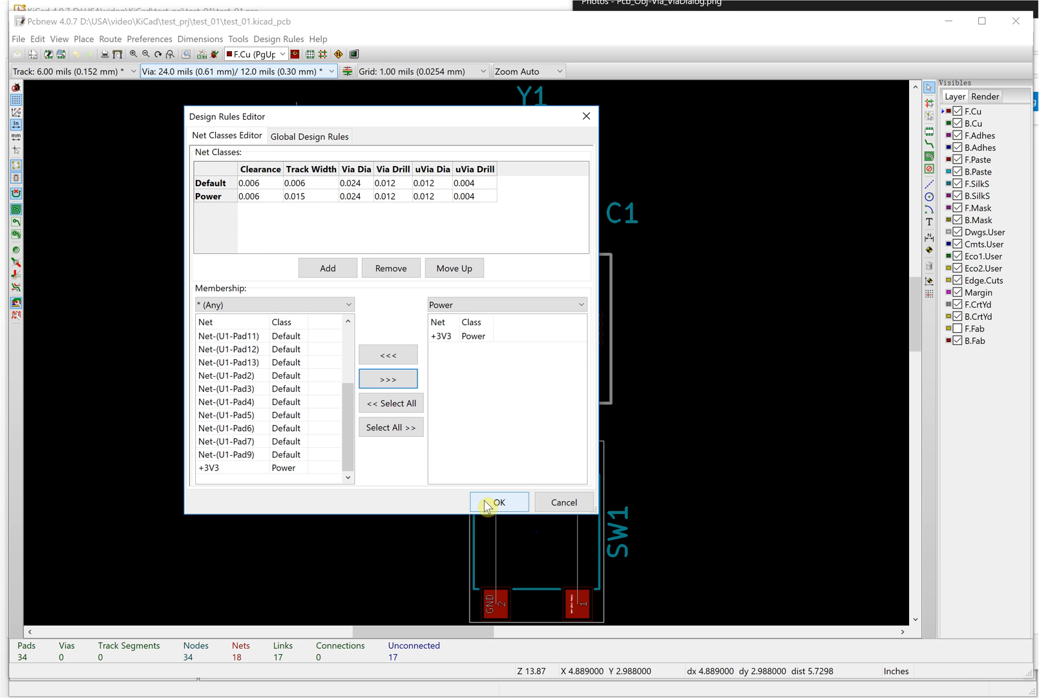
# - Set the uVia diameter of the Default and Power net classes to 0.008 inches and apply the design rules
pyautogui.click(431, 200)
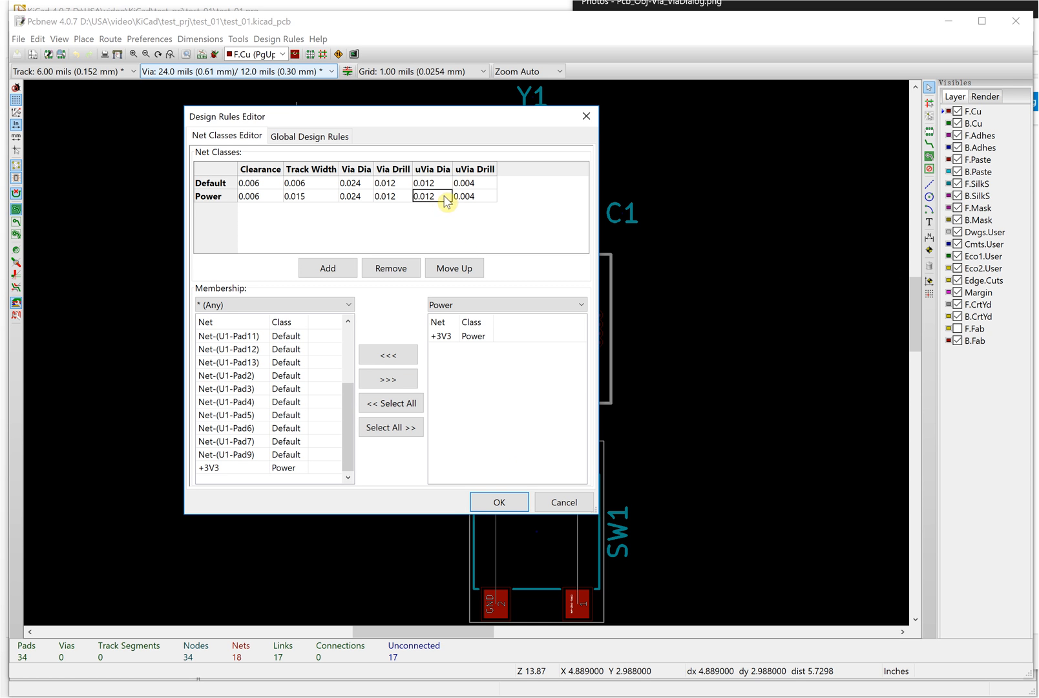
pyautogui.click(443, 185)
pyautogui.click(443, 187)
pyautogui.click(446, 187)
pyautogui.click(440, 197)
pyautogui.click(442, 197)
pyautogui.click(449, 198)
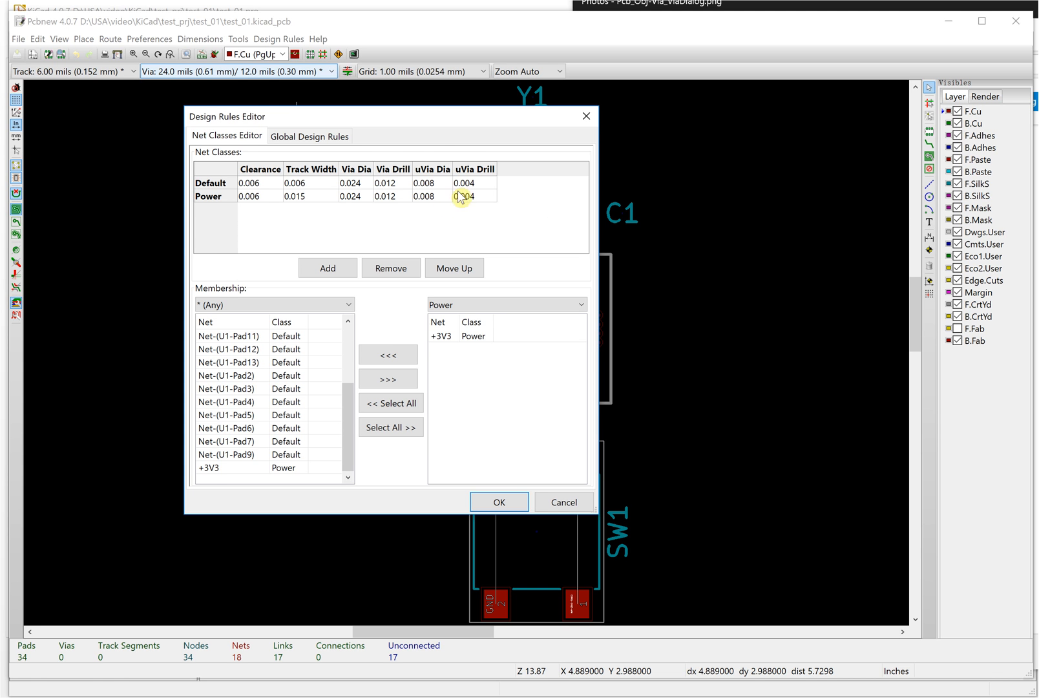
pyautogui.click(312, 144)
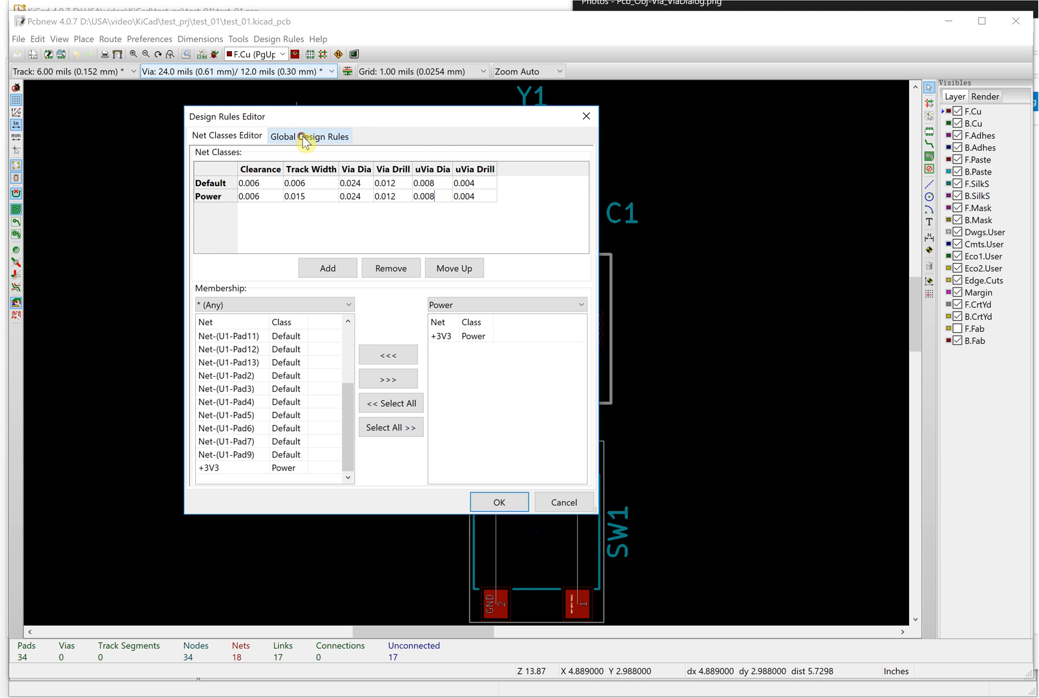
pyautogui.click(246, 138)
pyautogui.click(505, 503)
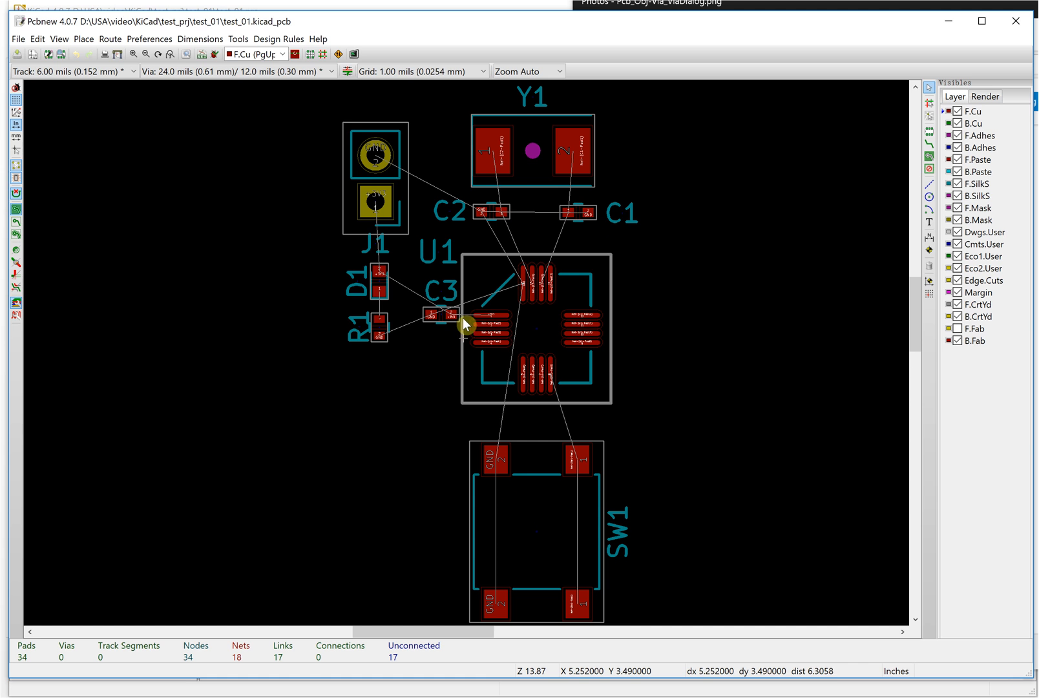
# - Reopen the design rules editor, check the saved net class values, and close it
pyautogui.click(278, 39)
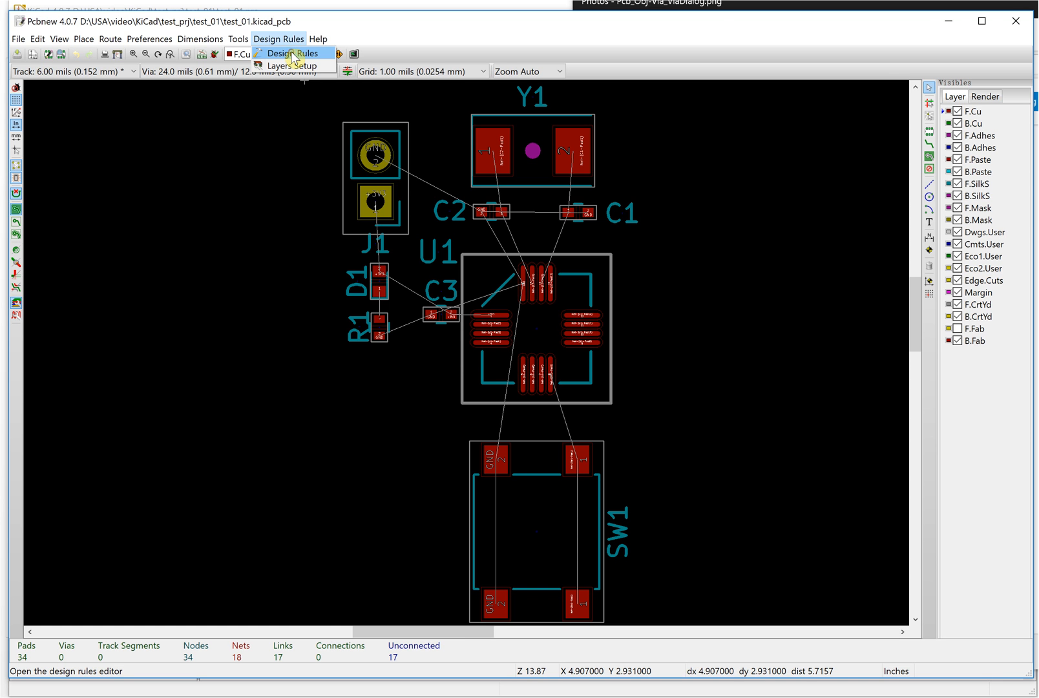
pyautogui.click(293, 56)
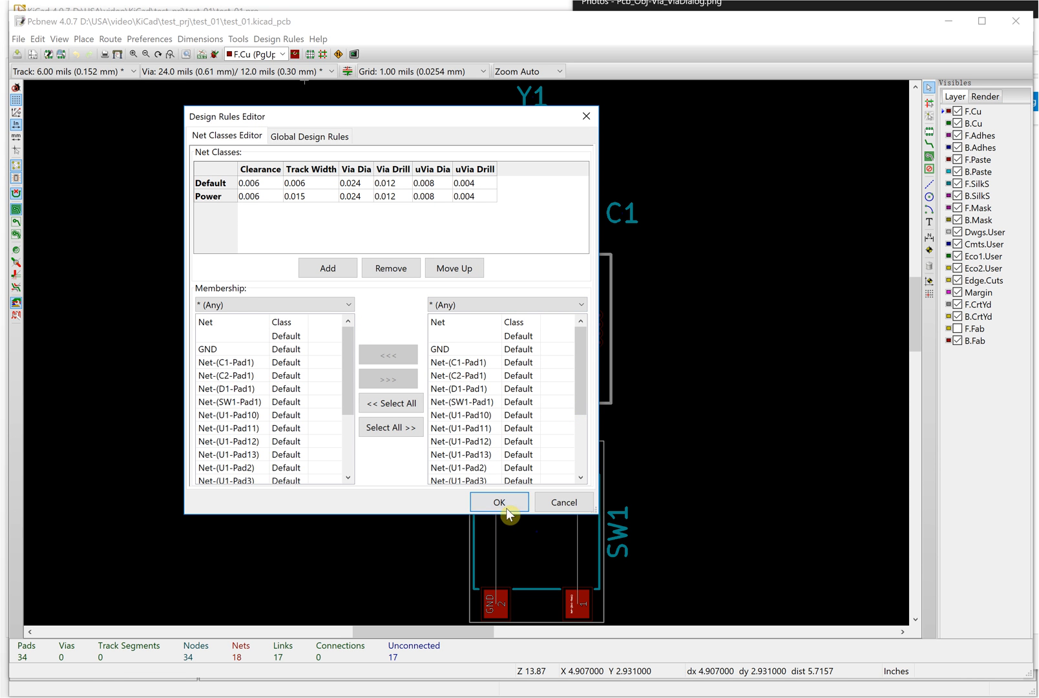
pyautogui.click(504, 504)
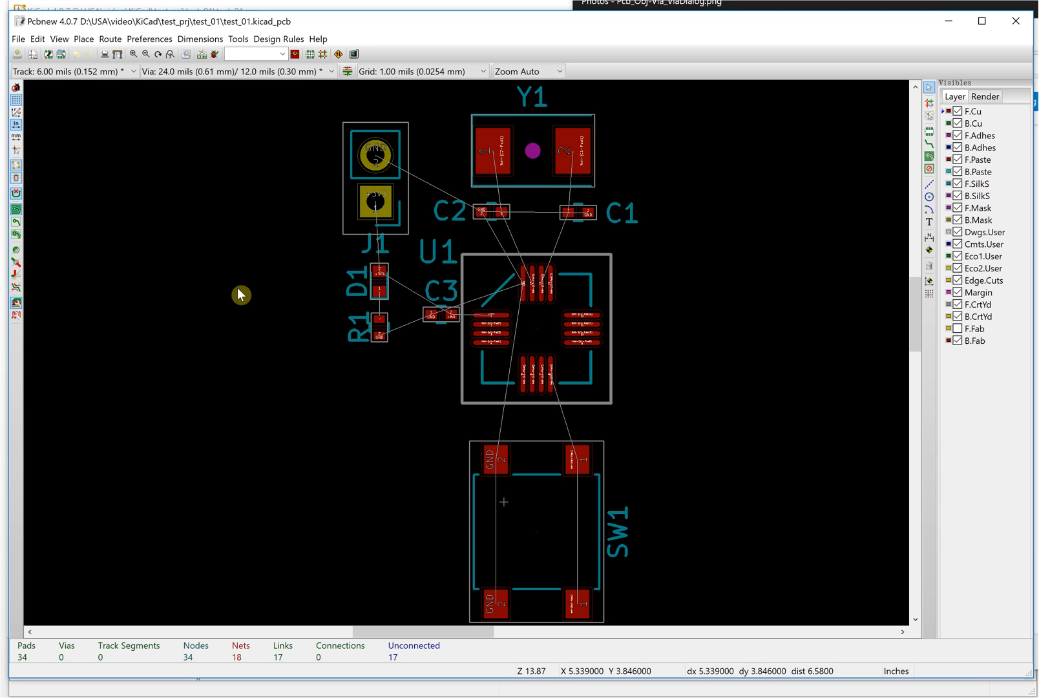
# - Set the board editor's grid to 50.00 mils (1.2700 mm)
pyautogui.scroll(1, 237, 288)
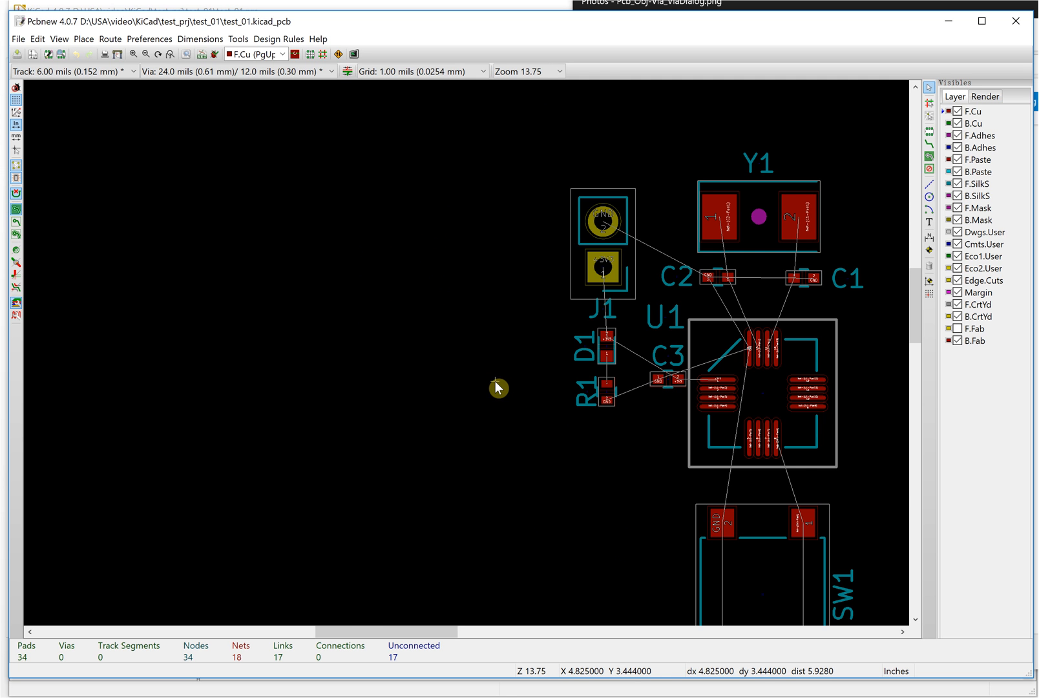
pyautogui.press('Home')
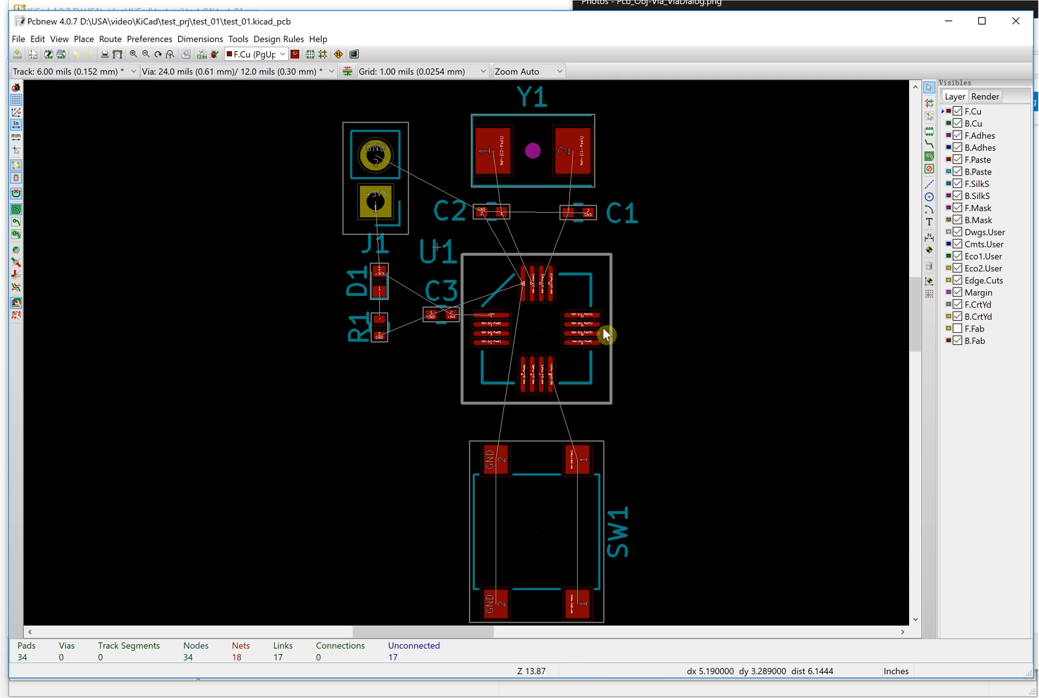
pyautogui.scroll(1, 625, 362)
pyautogui.scroll(-3, 466, 352)
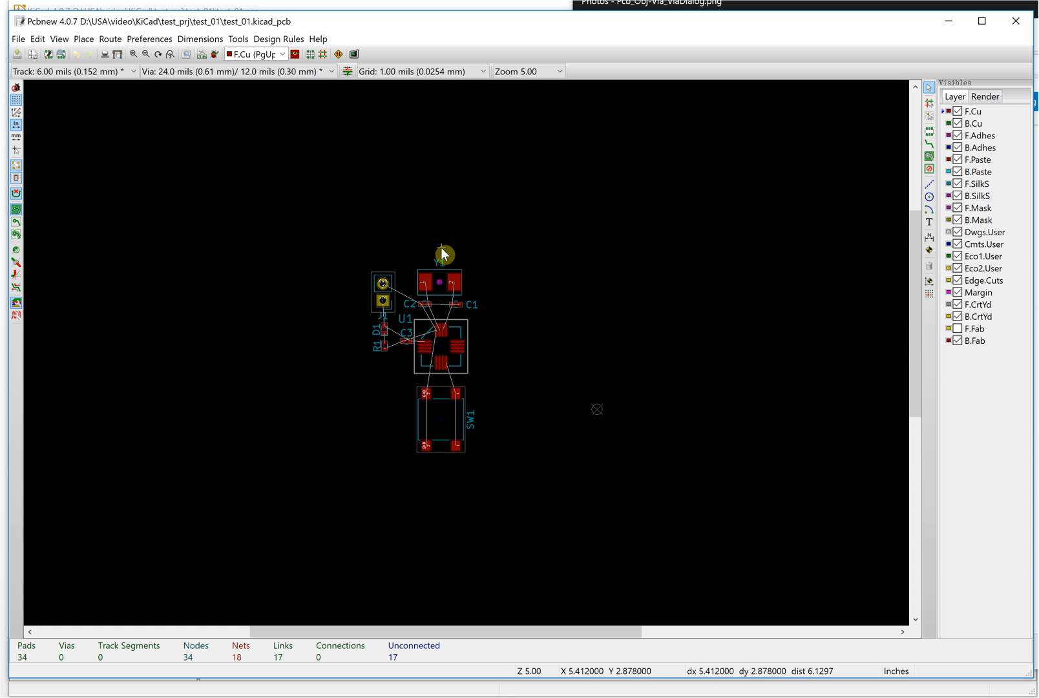
pyautogui.click(385, 72)
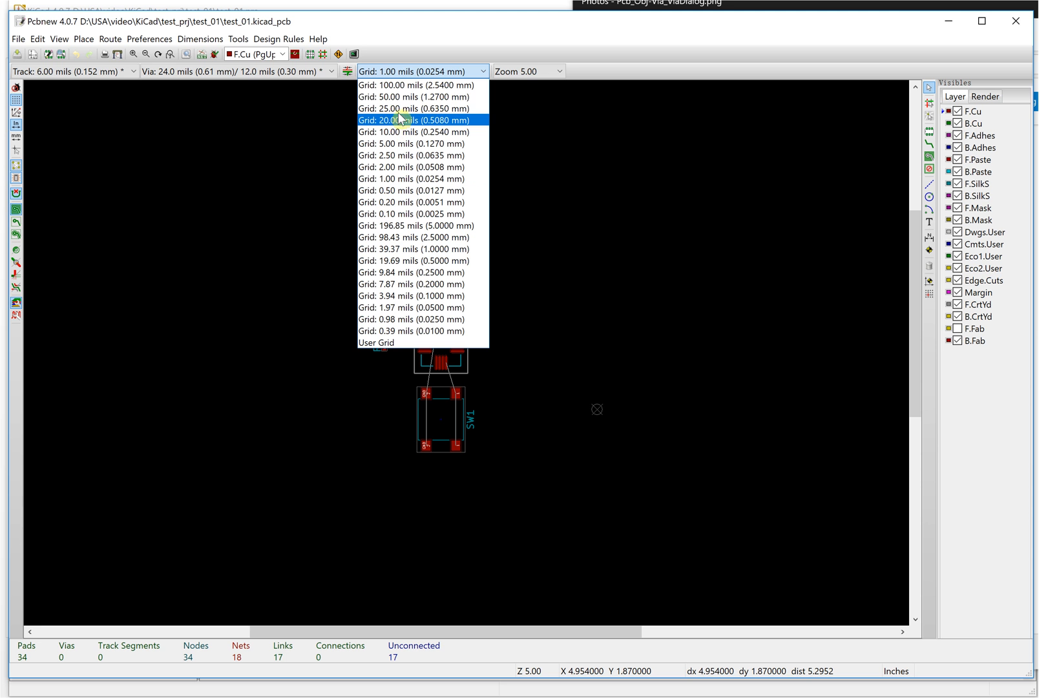
pyautogui.click(398, 97)
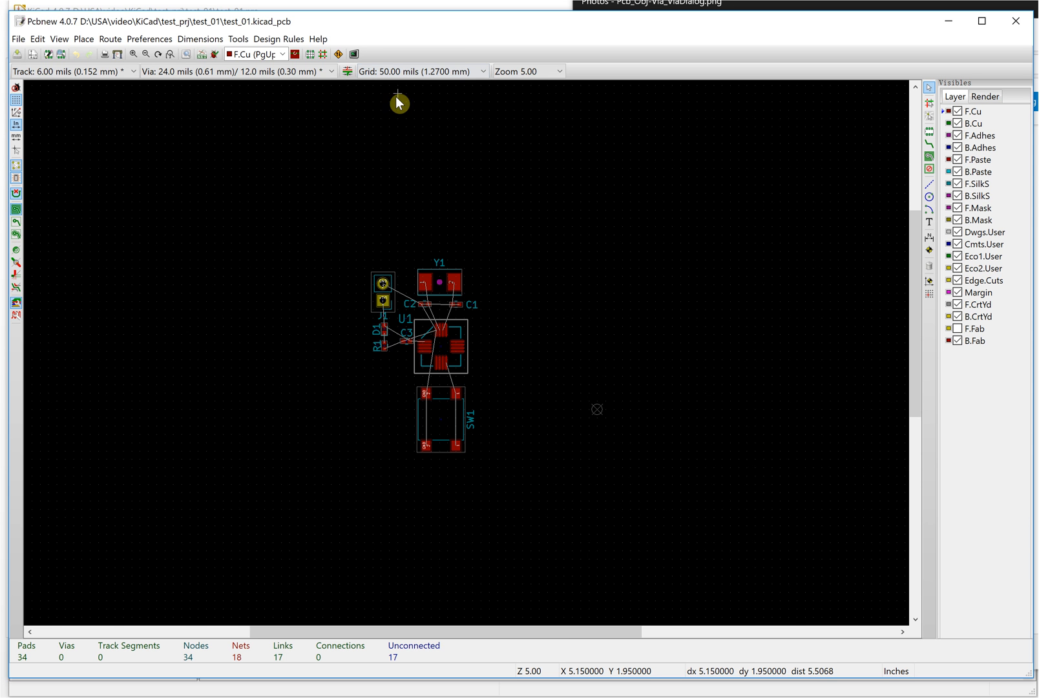
# - Make Edge.Cuts the active drawing layer
pyautogui.scroll(1, 465, 352)
pyautogui.scroll(1, 446, 355)
pyautogui.scroll(-1, 466, 355)
pyautogui.scroll(-1, 484, 304)
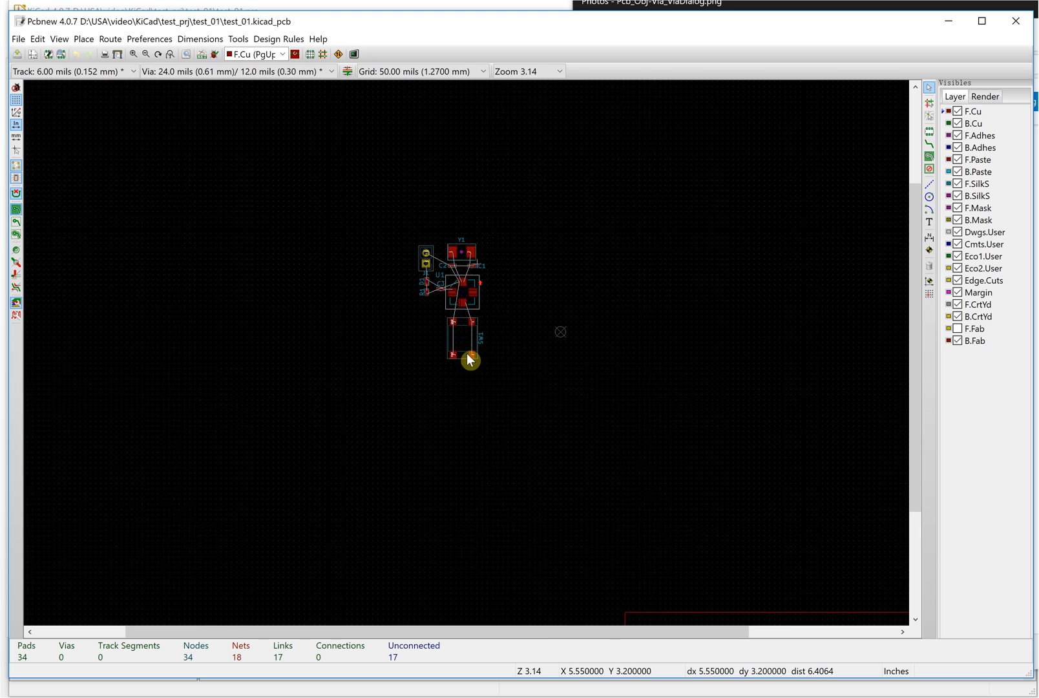
pyautogui.scroll(1, 475, 280)
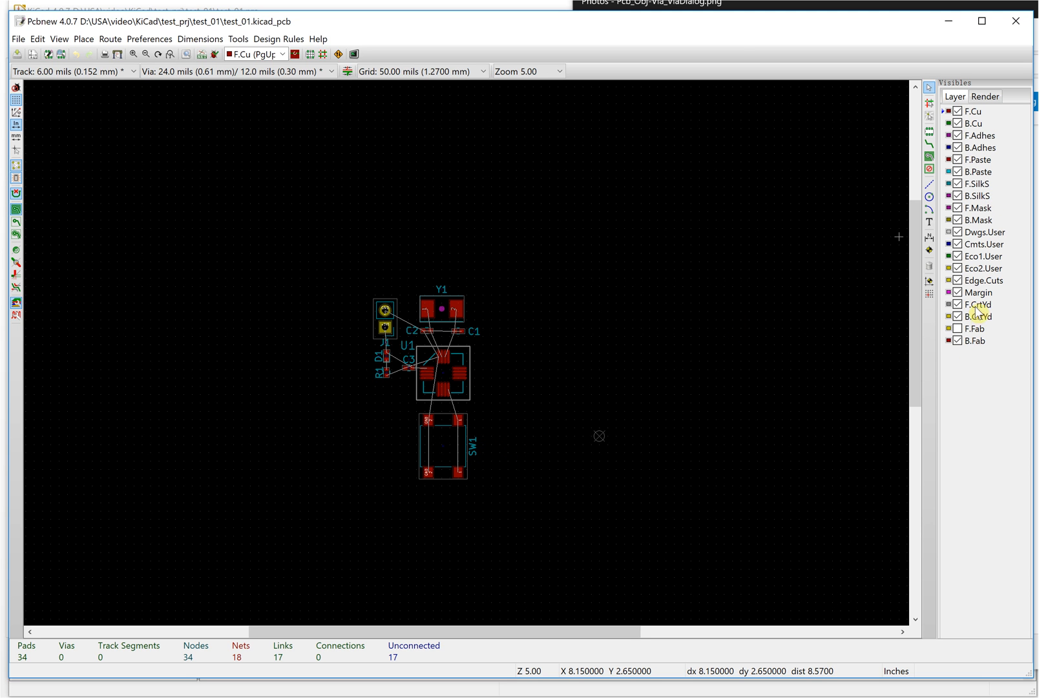
pyautogui.click(942, 280)
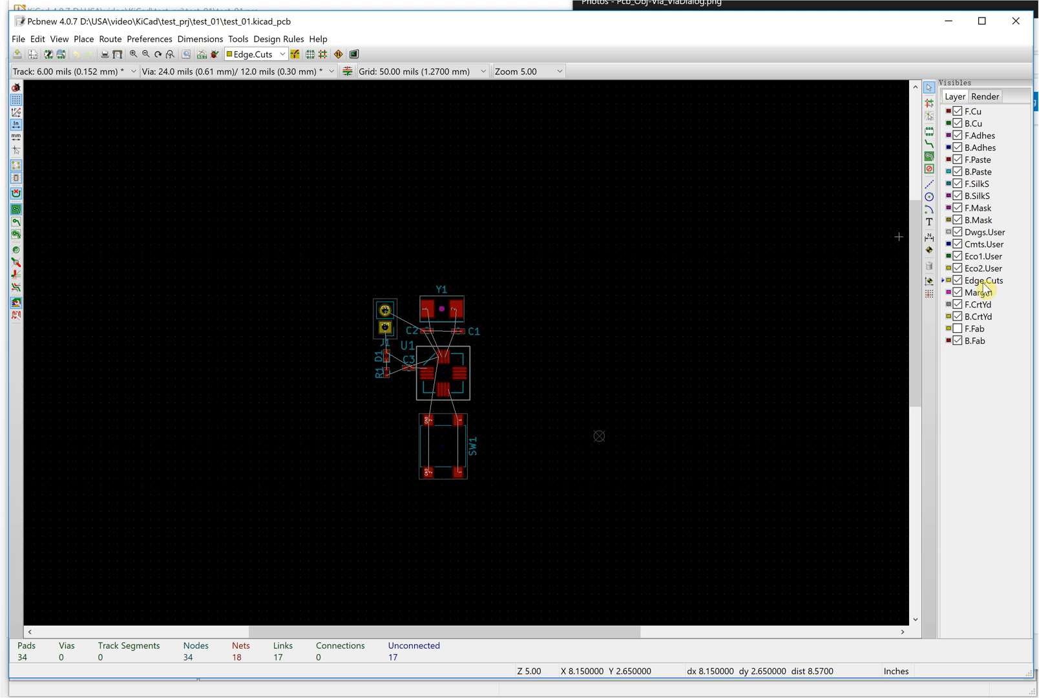
# - Draw a closed rectangular board outline about 0.8 by 1.35 inches around the footprints with graphic lines
pyautogui.click(928, 185)
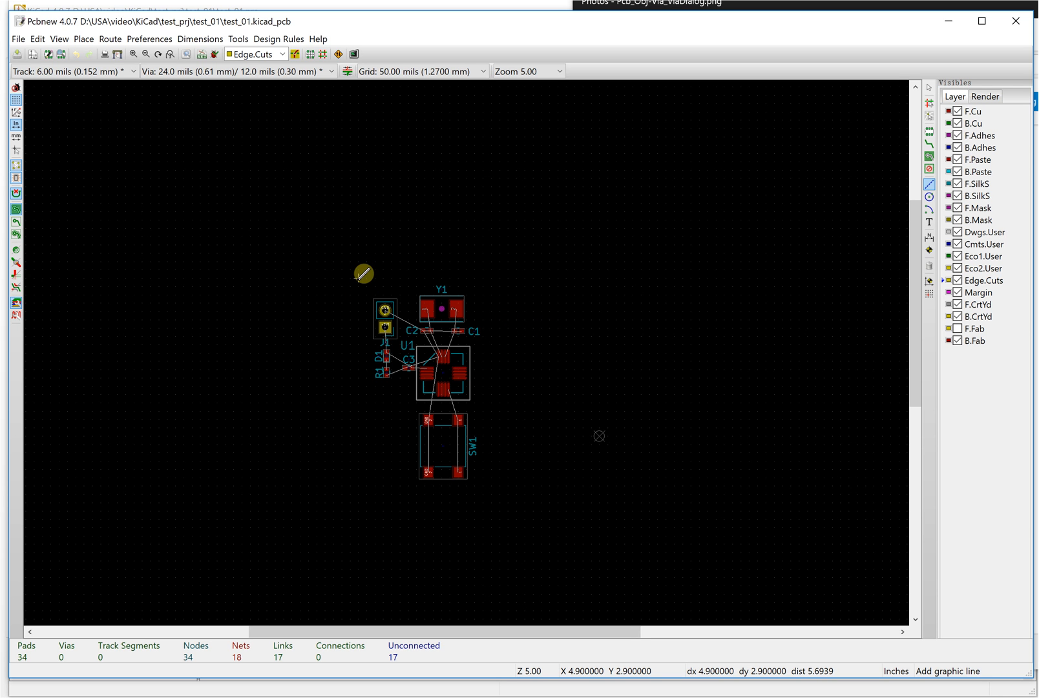
pyautogui.click(358, 278)
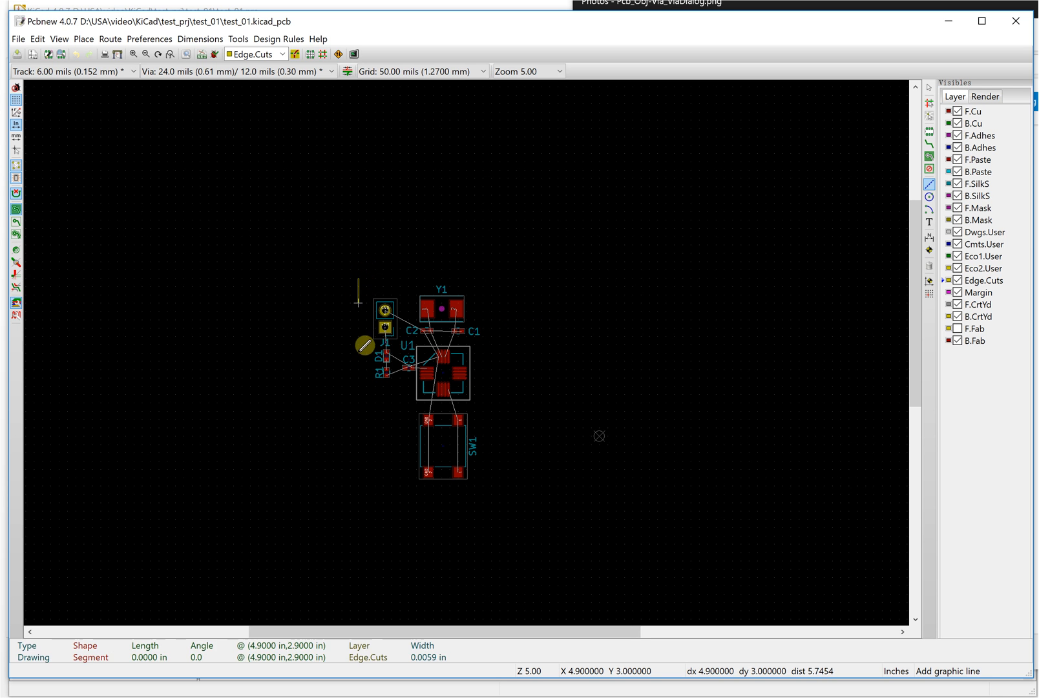
pyautogui.click(358, 501)
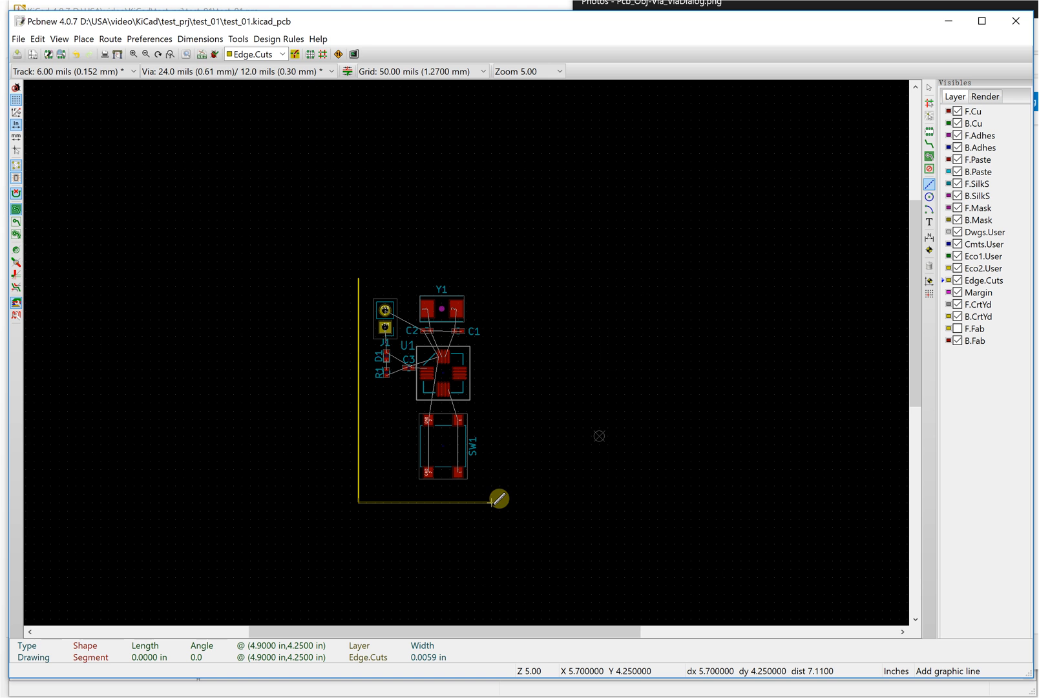
pyautogui.click(491, 501)
pyautogui.click(491, 278)
pyautogui.click(359, 278)
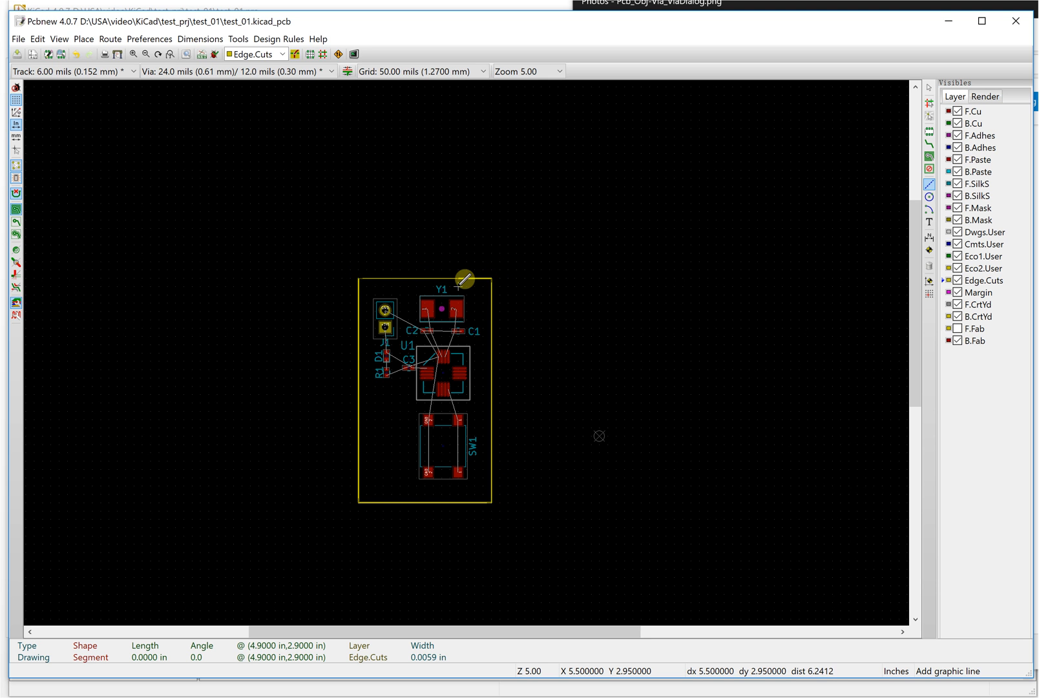
pyautogui.click(359, 277)
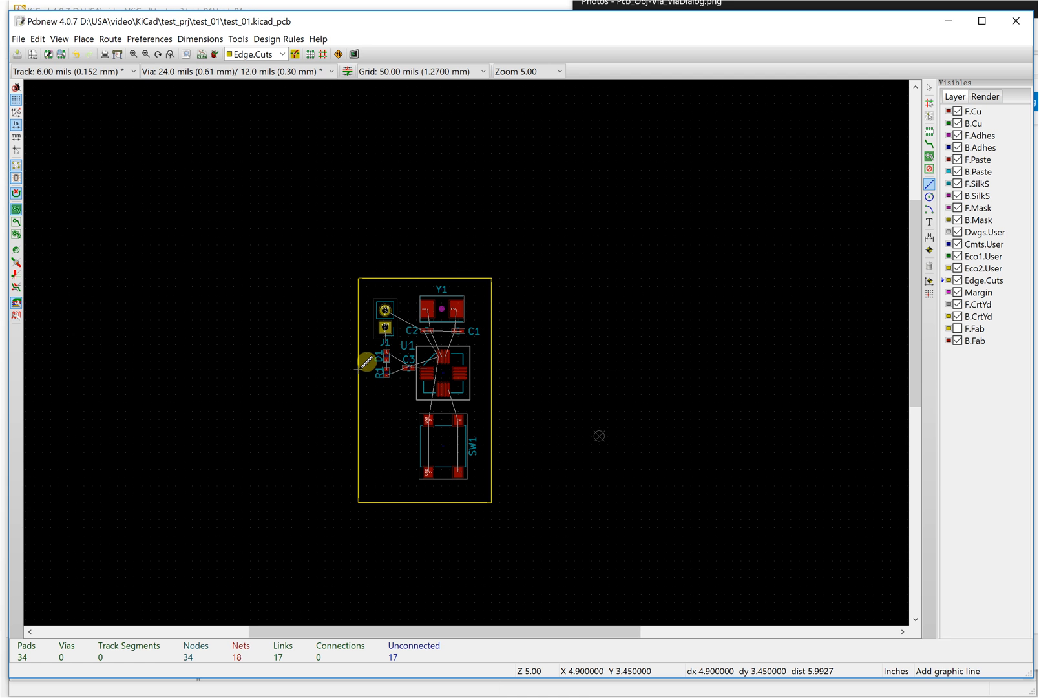
# - Inspect the outlined board in the 3D Viewer and close the viewer
pyautogui.click(60, 40)
pyautogui.click(94, 106)
pyautogui.moveTo(418, 396)
pyautogui.mouseDown()
pyautogui.moveTo(419, 381)
pyautogui.moveTo(417, 396)
pyautogui.mouseUp()
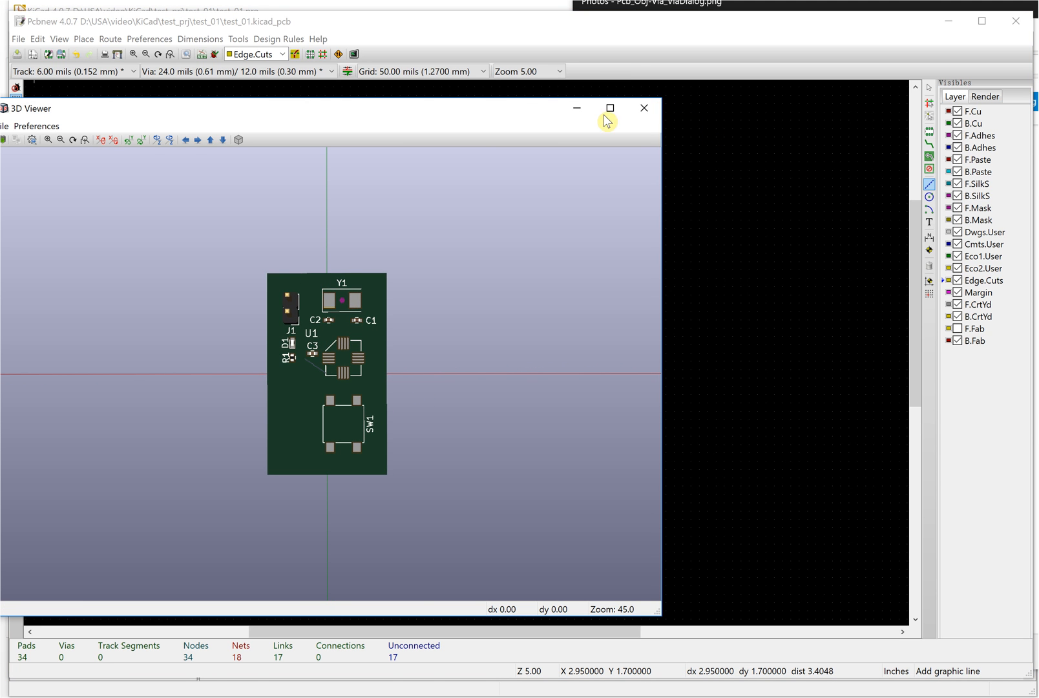
pyautogui.click(644, 108)
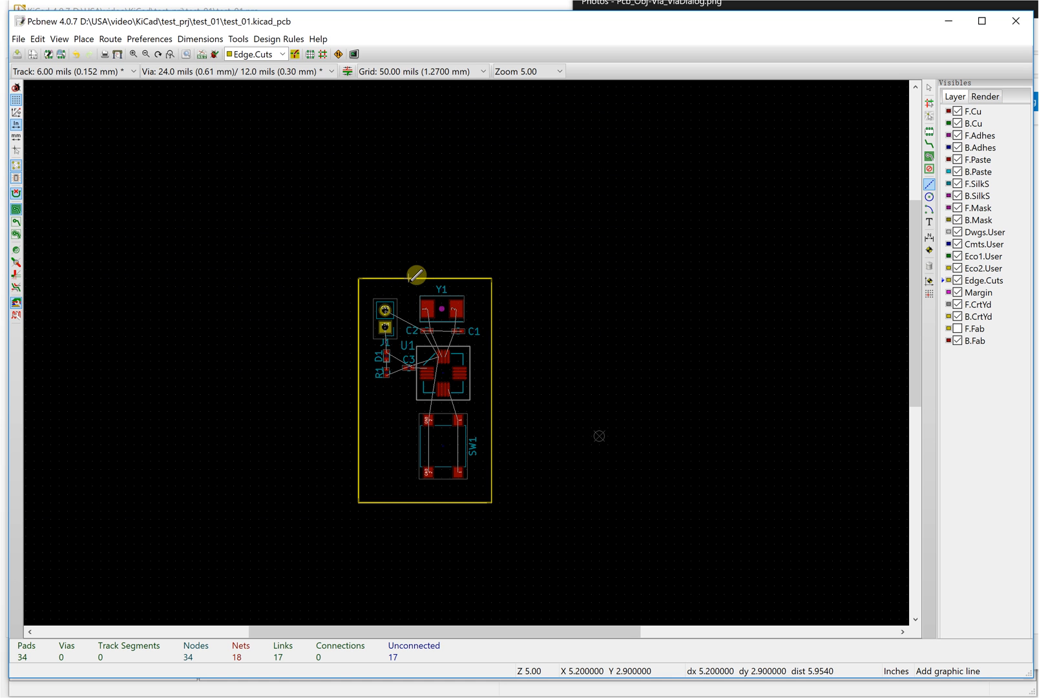
# - Delete the top and right edges of the board outline
pyautogui.scroll(2, 477, 342)
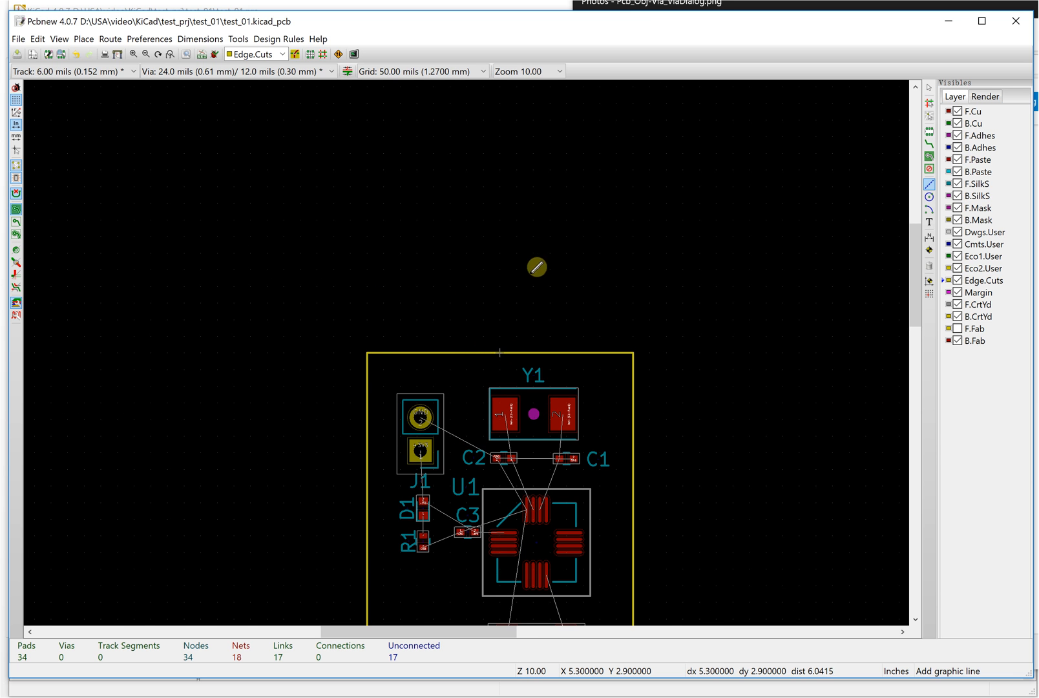
pyautogui.scroll(5, 471, 348)
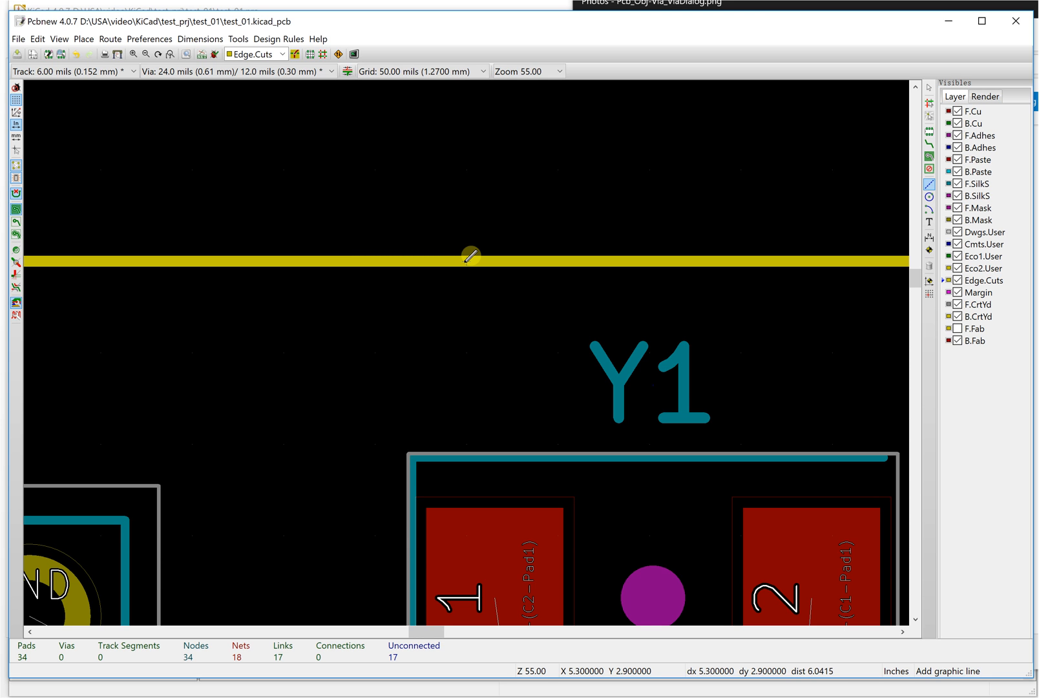
pyautogui.press('Escape')
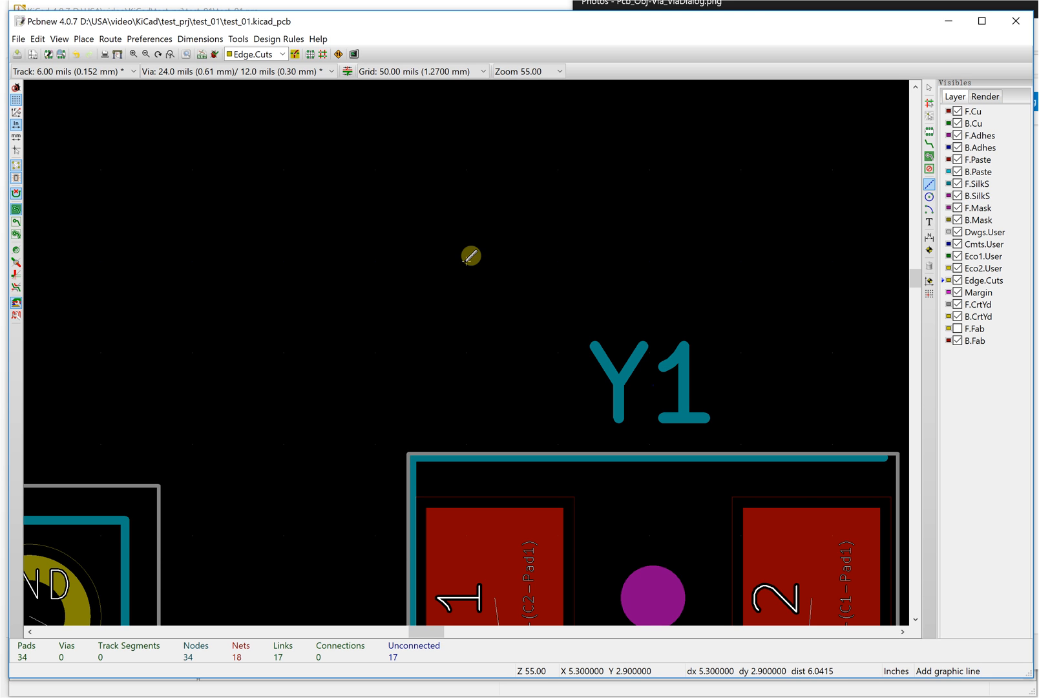
pyautogui.scroll(-2, 472, 346)
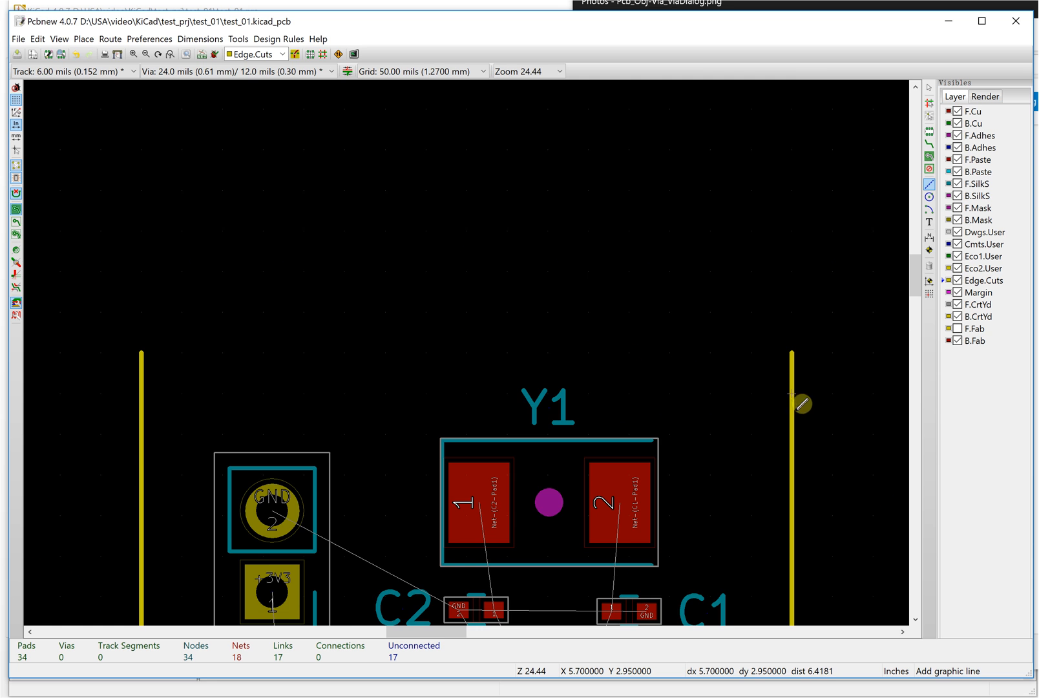
pyautogui.scroll(3, 471, 343)
pyautogui.rightClick(344, 314)
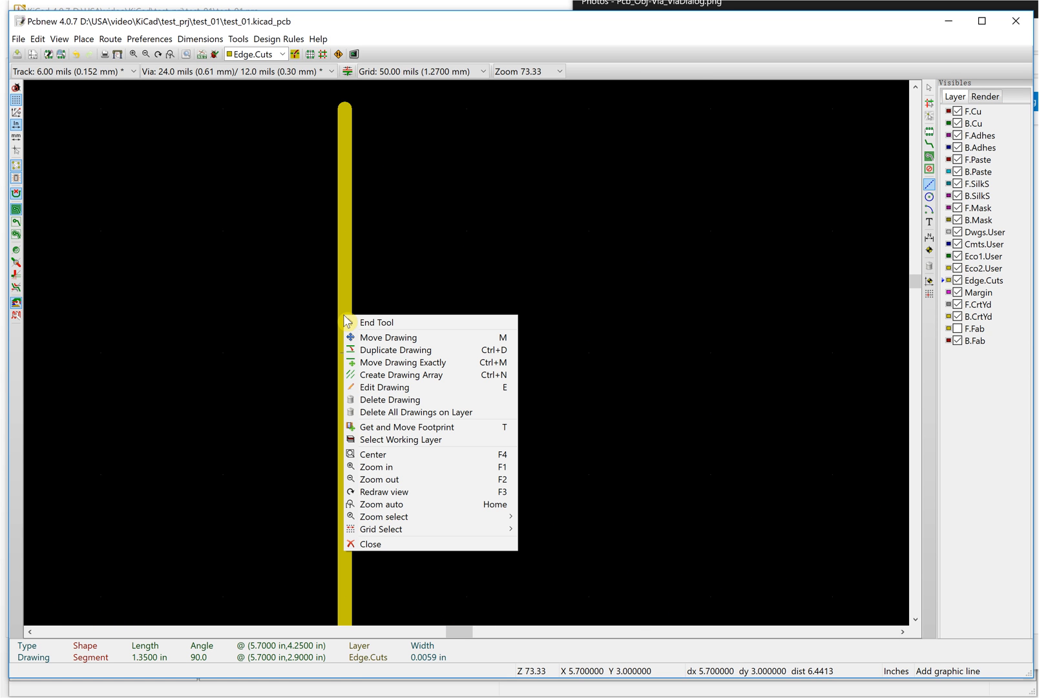
pyautogui.click(371, 400)
pyautogui.scroll(-4, 470, 359)
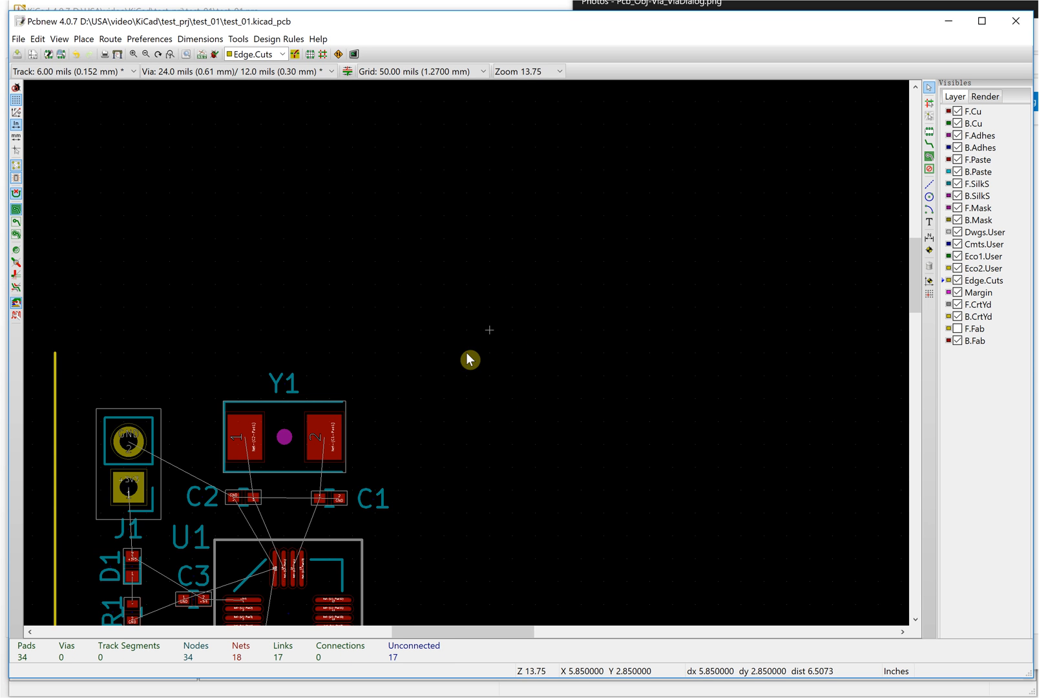
# - Delete the remaining left and bottom edges of the board outline
pyautogui.scroll(-2, 472, 357)
pyautogui.scroll(3, 493, 367)
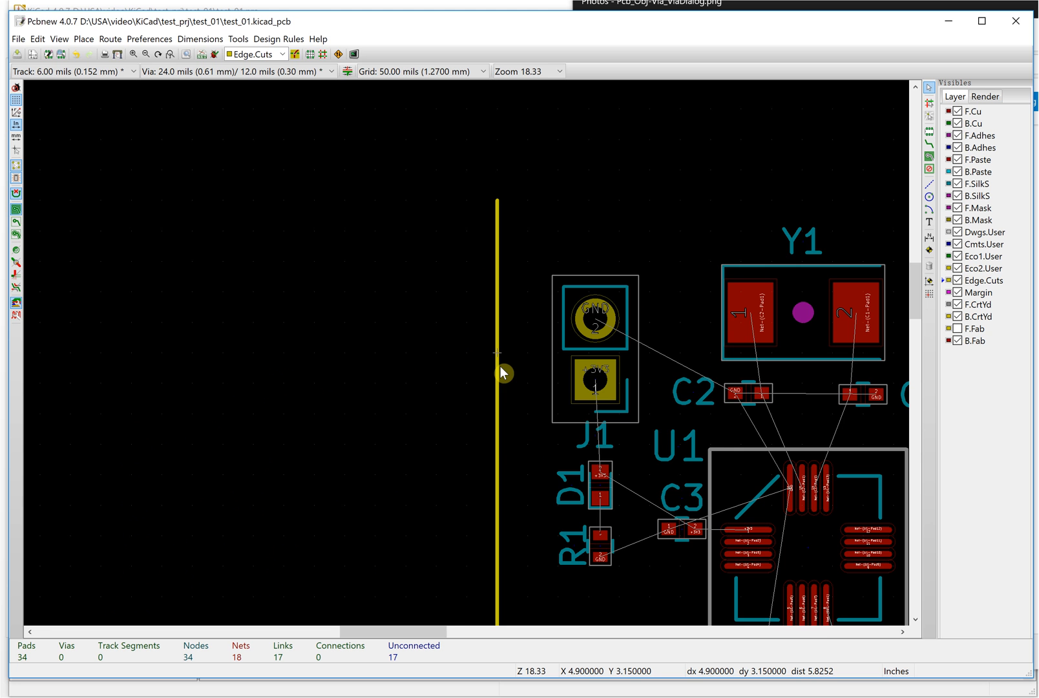
pyautogui.scroll(2, 452, 351)
pyautogui.rightClick(411, 350)
pyautogui.click(406, 358)
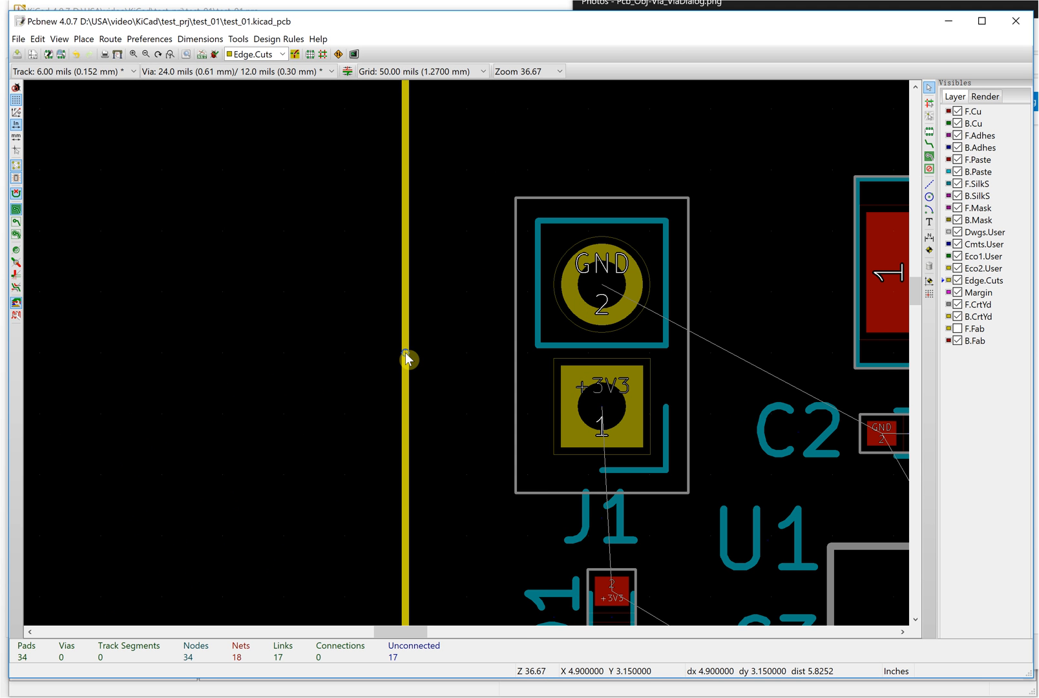
pyautogui.rightClick(406, 359)
pyautogui.click(445, 421)
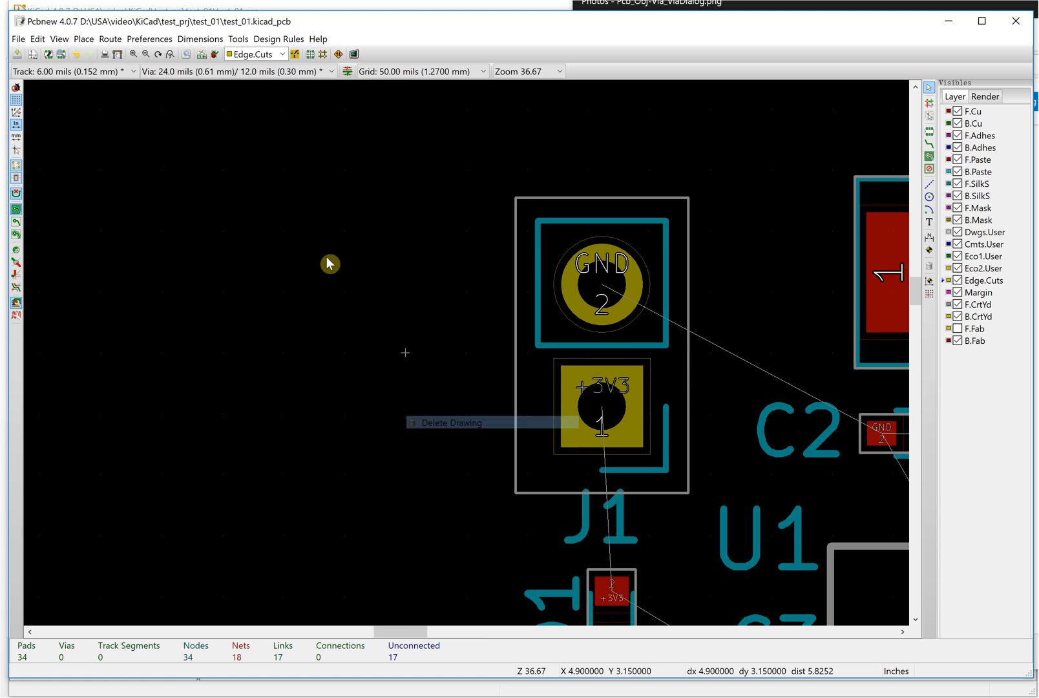
pyautogui.scroll(-5, 465, 349)
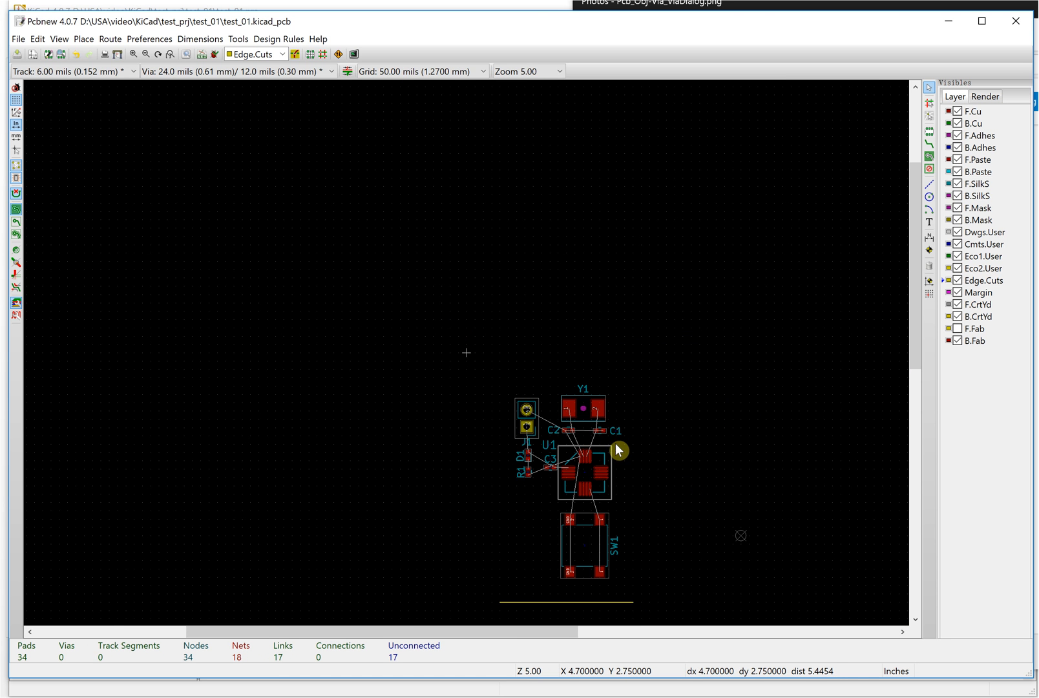
pyautogui.scroll(1, 617, 608)
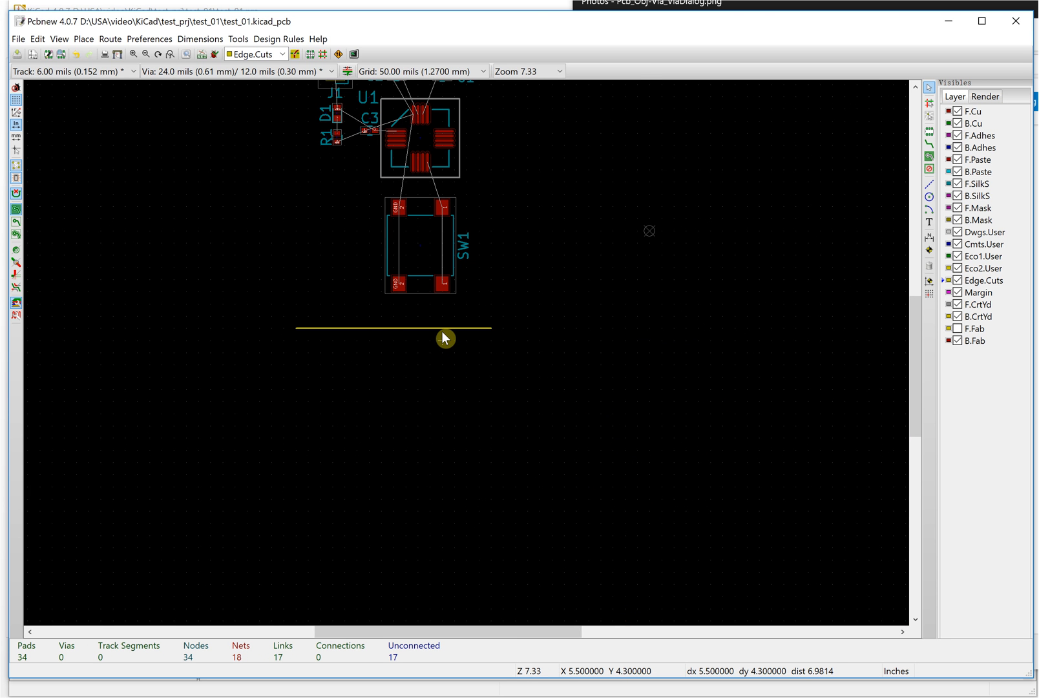
pyautogui.scroll(3, 466, 355)
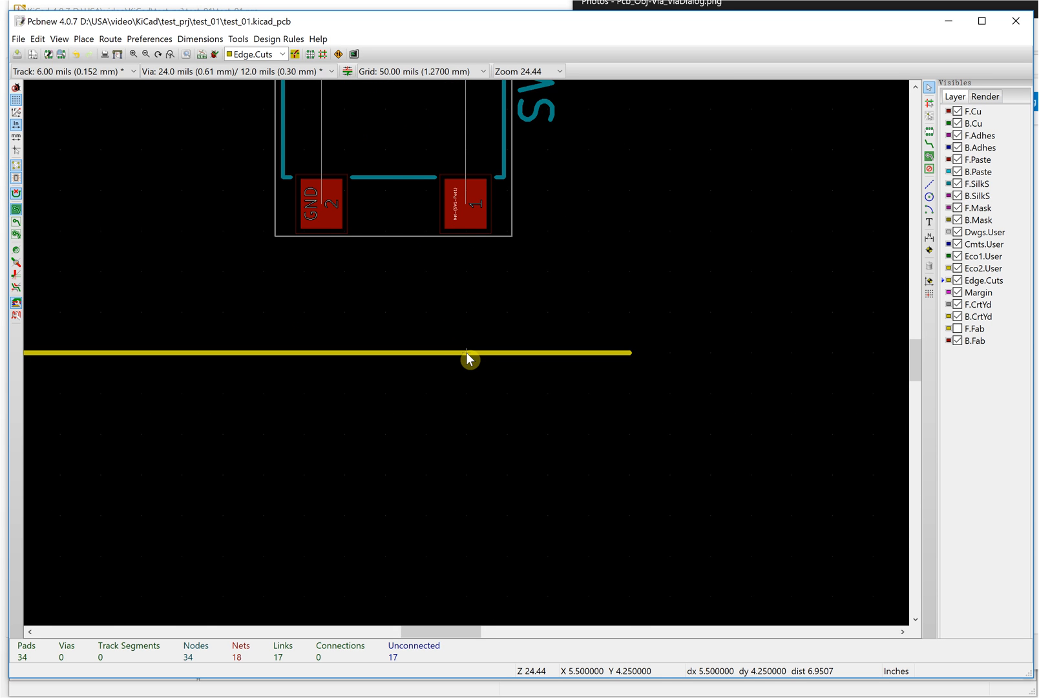
pyautogui.scroll(2, 466, 352)
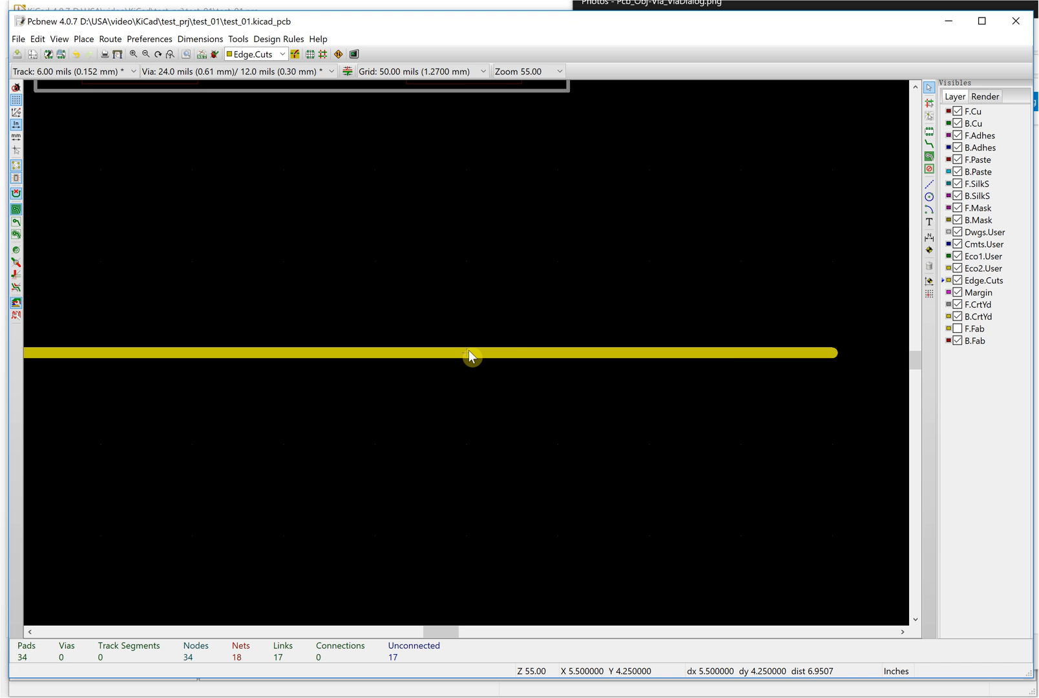
pyautogui.press('Delete')
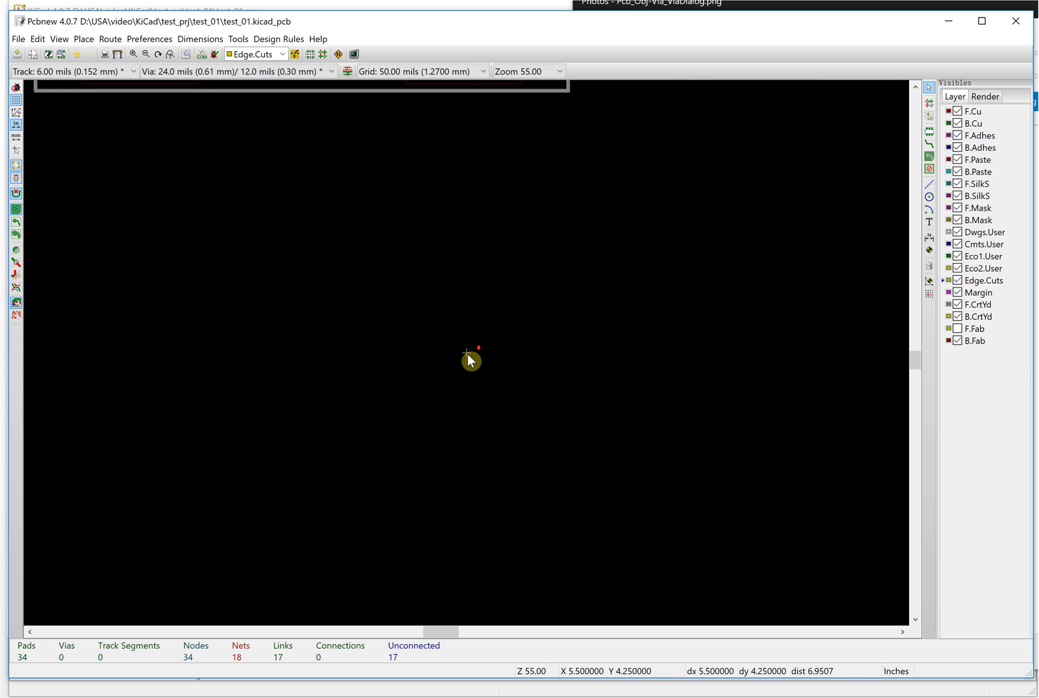
# - Draw the top, right and bottom edges of a larger board outline, about 2.5 by 1.55 inches, around the footprints
pyautogui.scroll(-7, 466, 352)
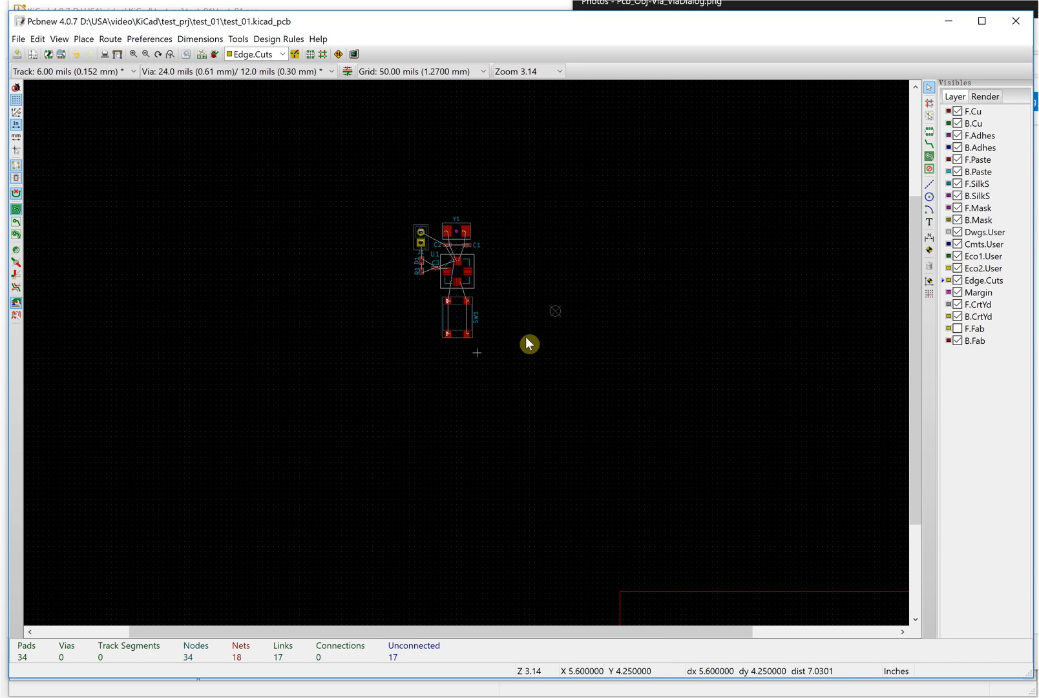
pyautogui.click(929, 185)
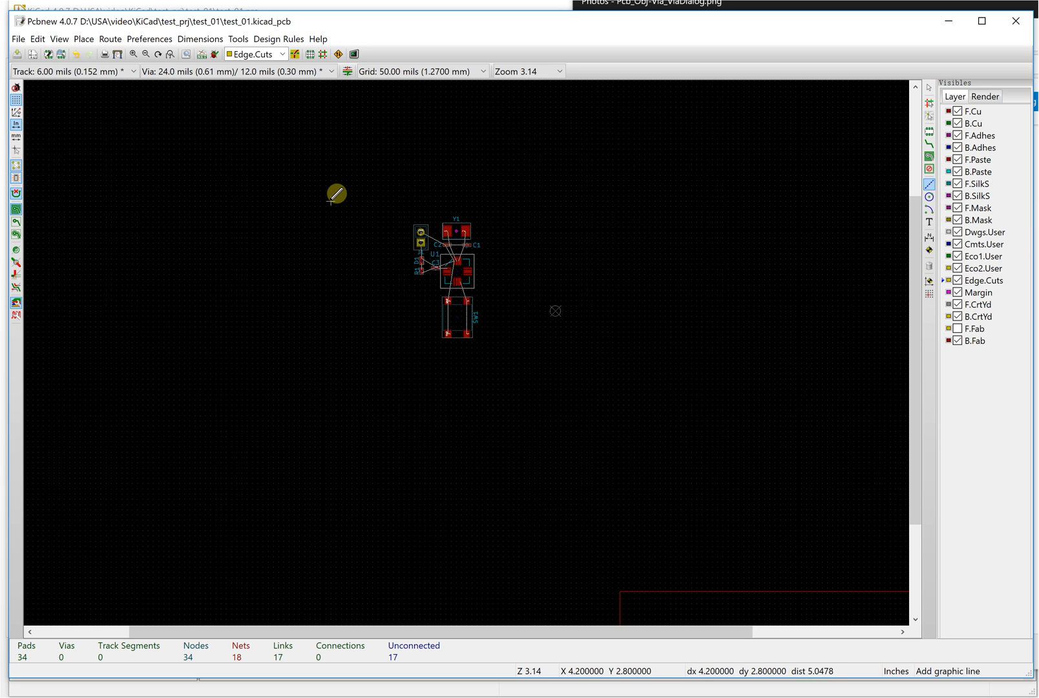
pyautogui.click(331, 201)
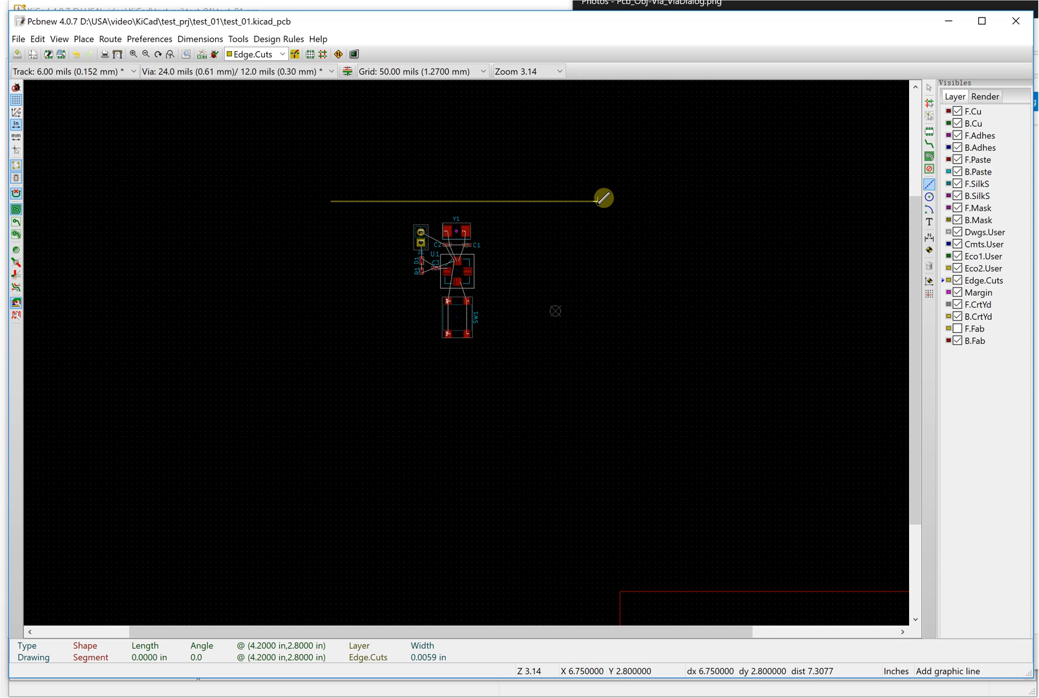
pyautogui.click(591, 200)
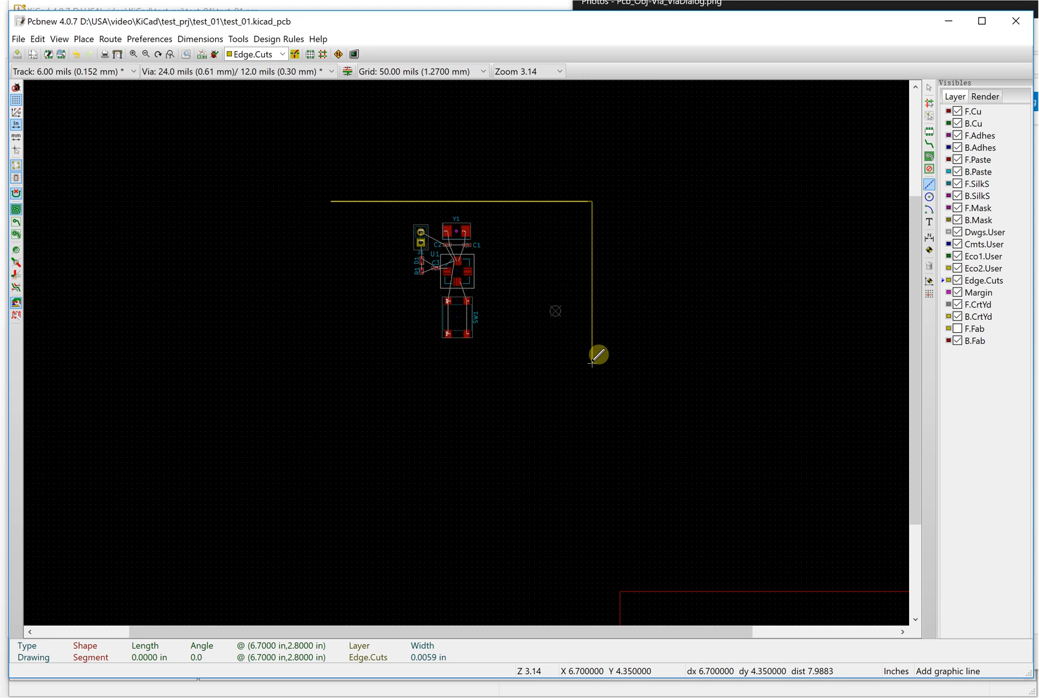
pyautogui.click(591, 362)
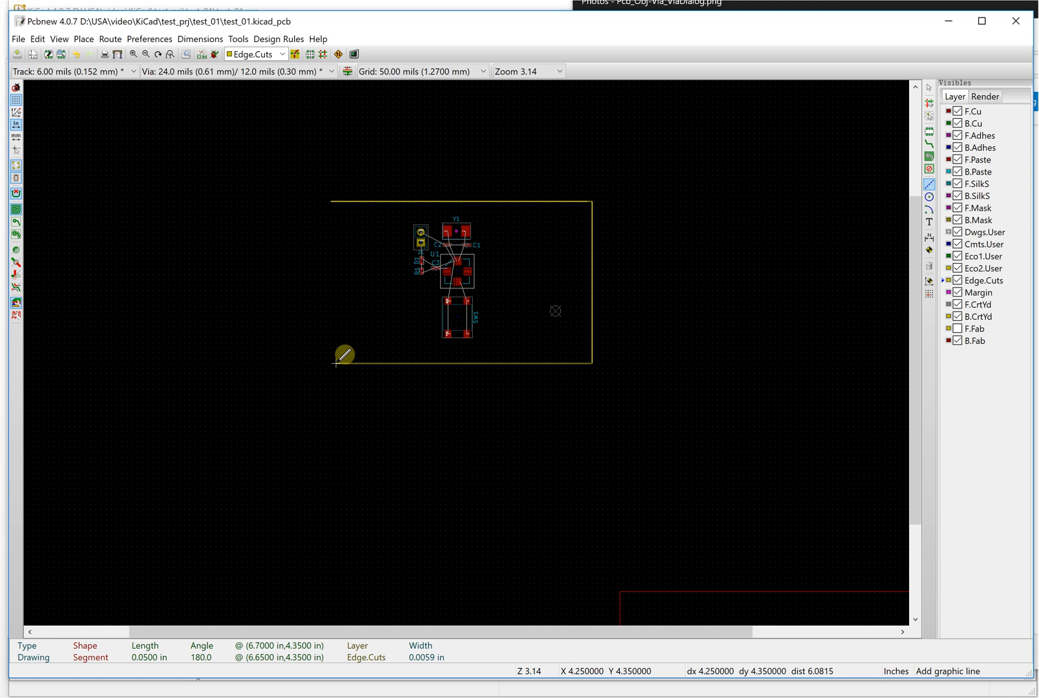
pyautogui.click(335, 362)
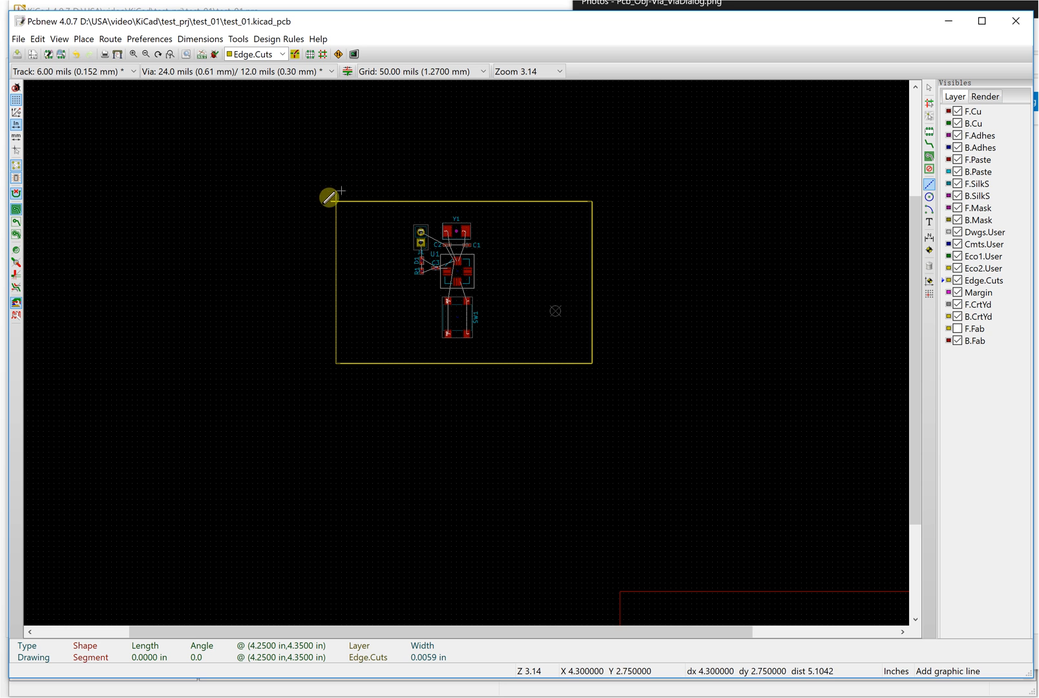
pyautogui.scroll(2, 471, 345)
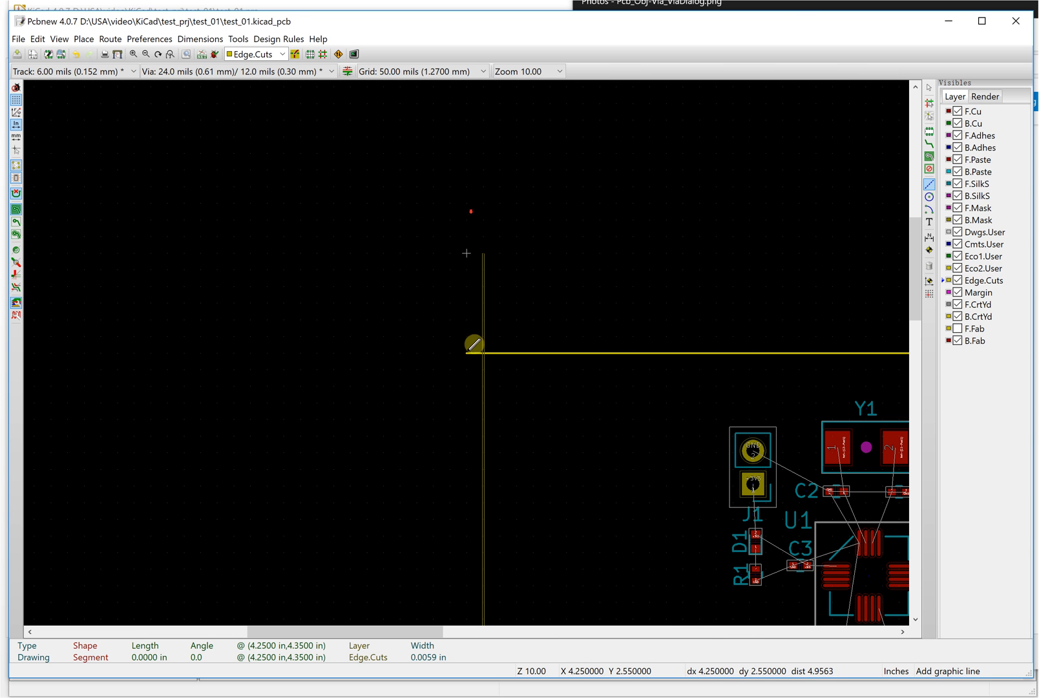
pyautogui.scroll(-3, 473, 344)
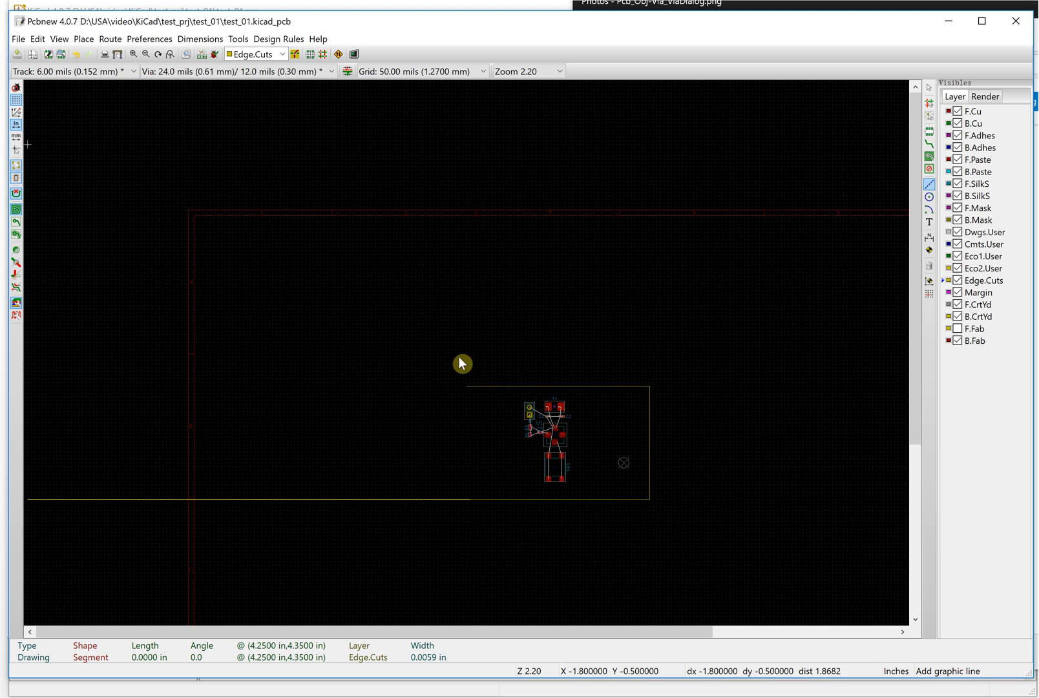
pyautogui.scroll(-2, 749, 392)
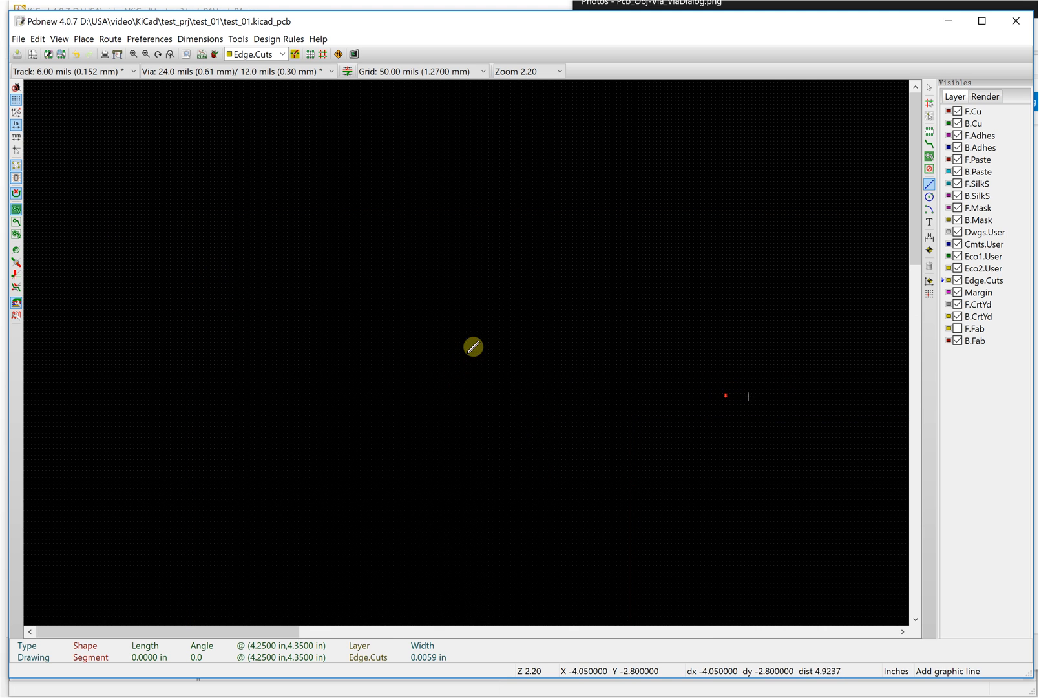
pyautogui.scroll(-2, 451, 289)
pyautogui.scroll(2, 673, 593)
pyautogui.scroll(3, 471, 345)
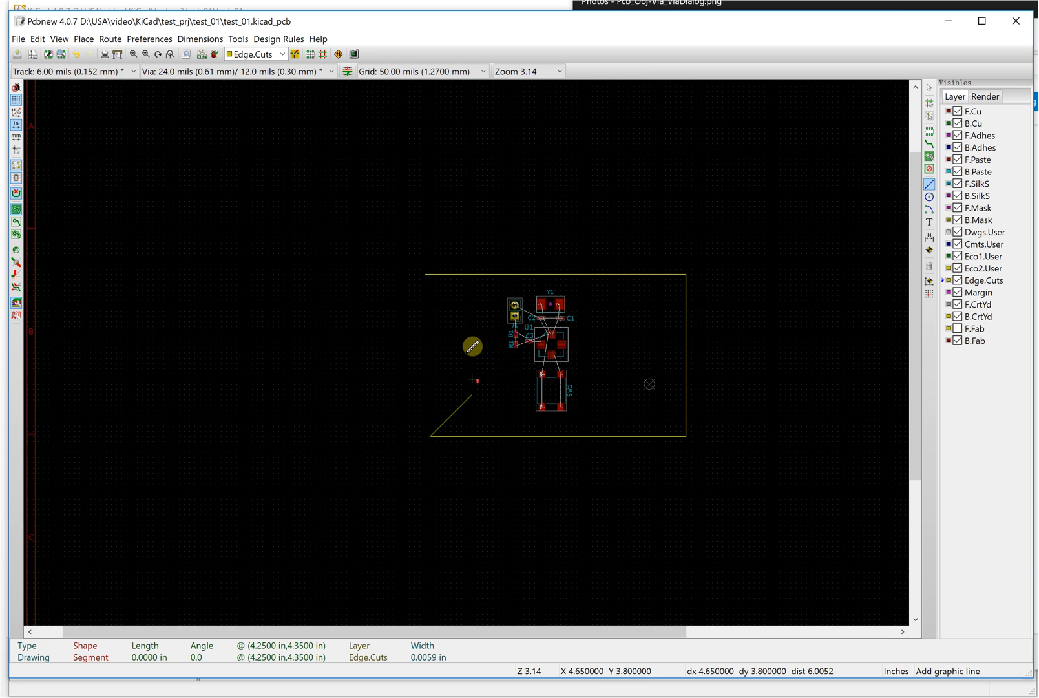
pyautogui.scroll(1, 444, 344)
pyautogui.rightClick(439, 346)
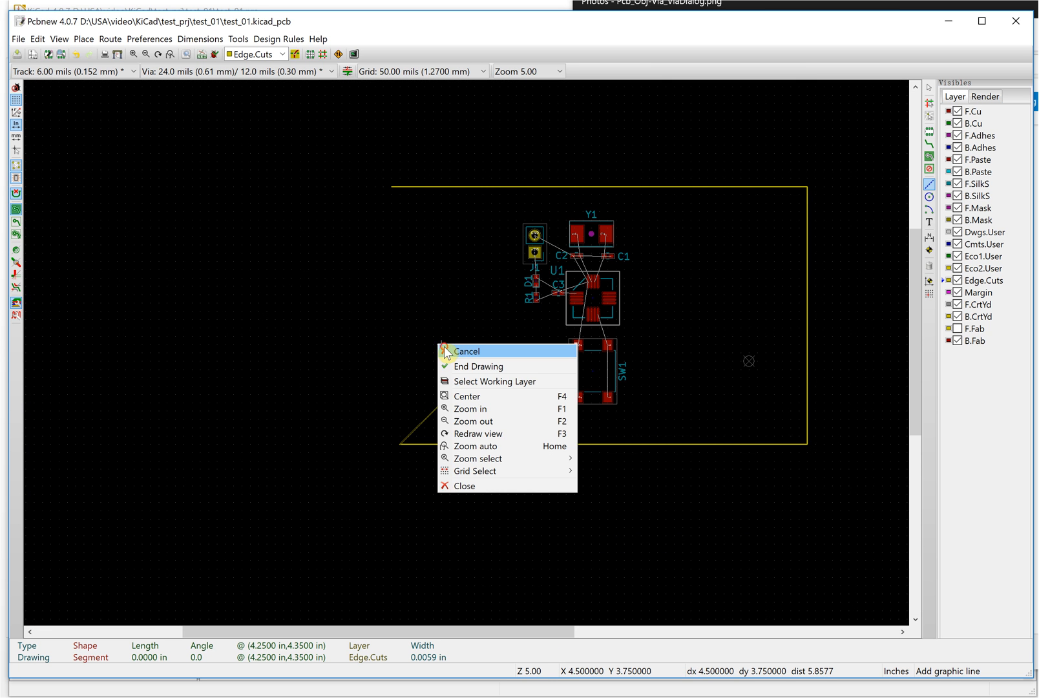
pyautogui.click(452, 351)
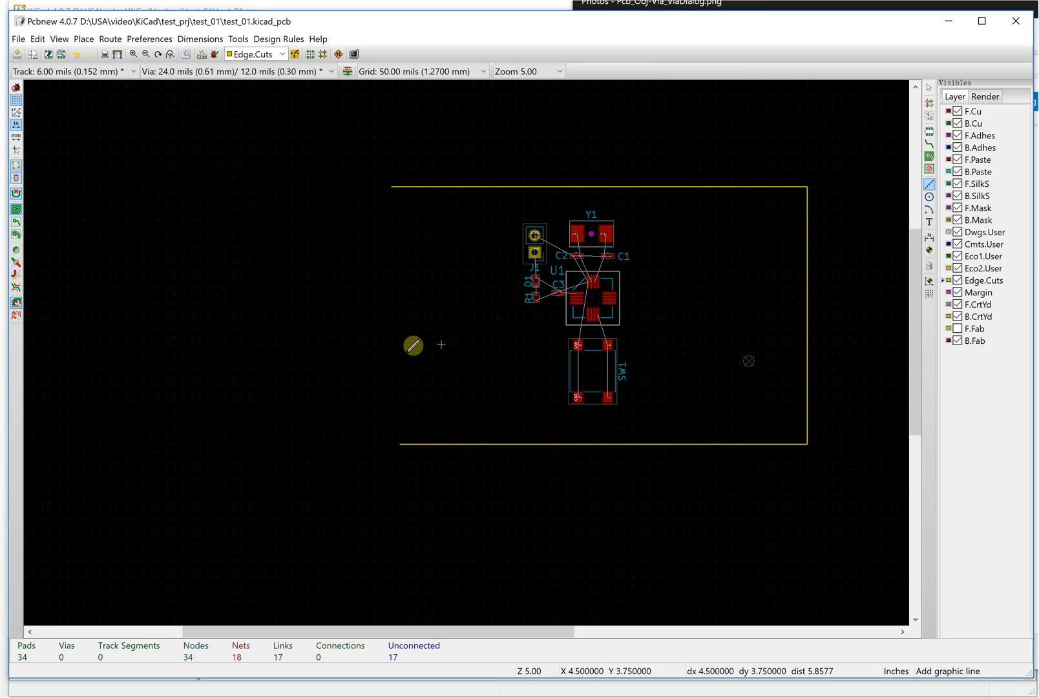
# - Enable the full-window crosshair cursor and draw the 1.55 inch left edge that closes the board outline
pyautogui.click(18, 151)
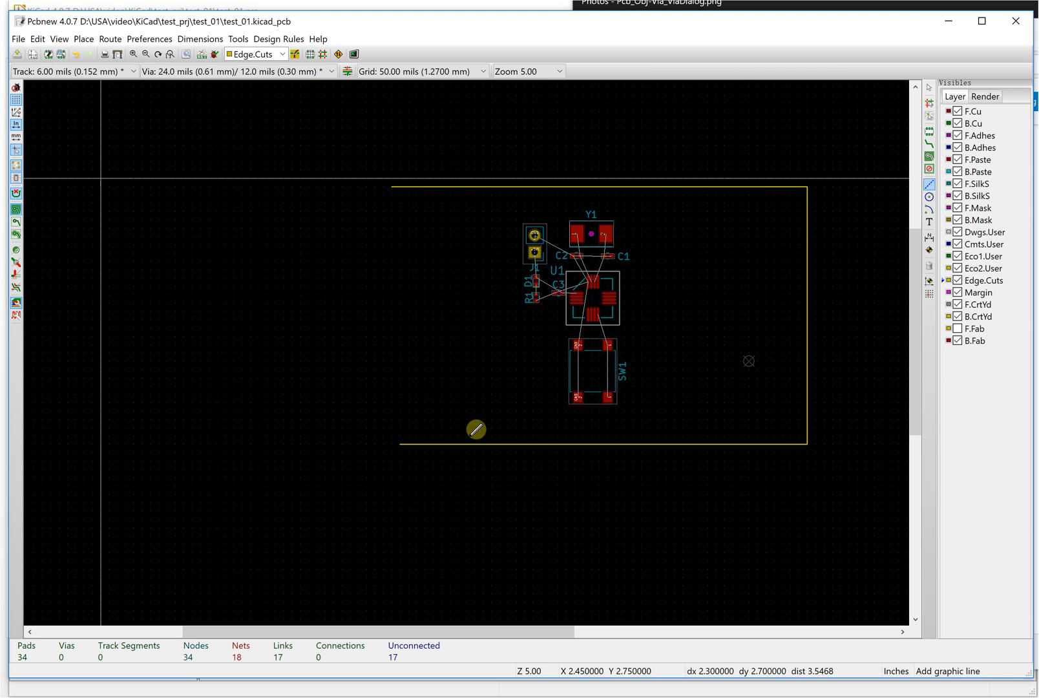
pyautogui.click(404, 440)
pyautogui.click(392, 187)
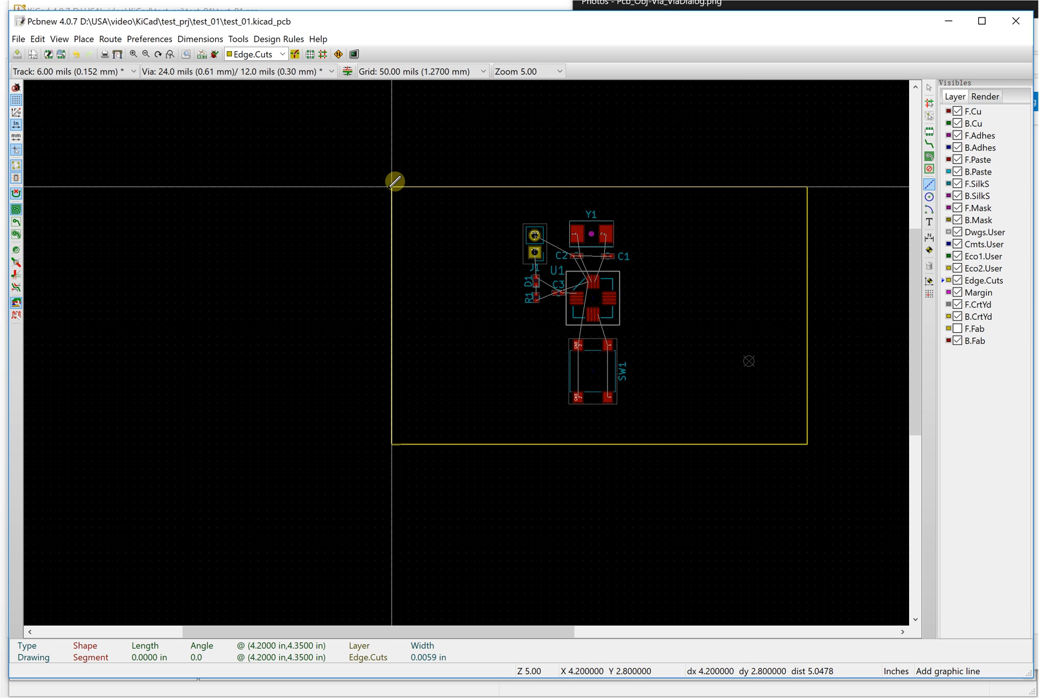
pyautogui.rightClick(685, 242)
pyautogui.click(704, 249)
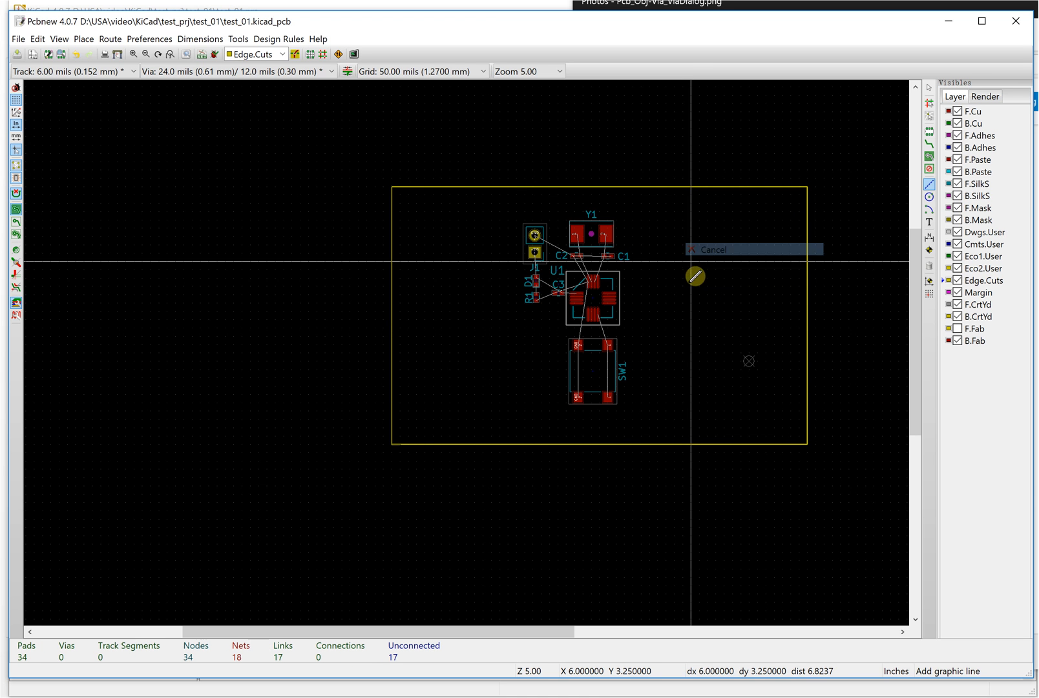
# - Inspect the board with its larger outline in the 3D Viewer and close the viewer
pyautogui.click(57, 40)
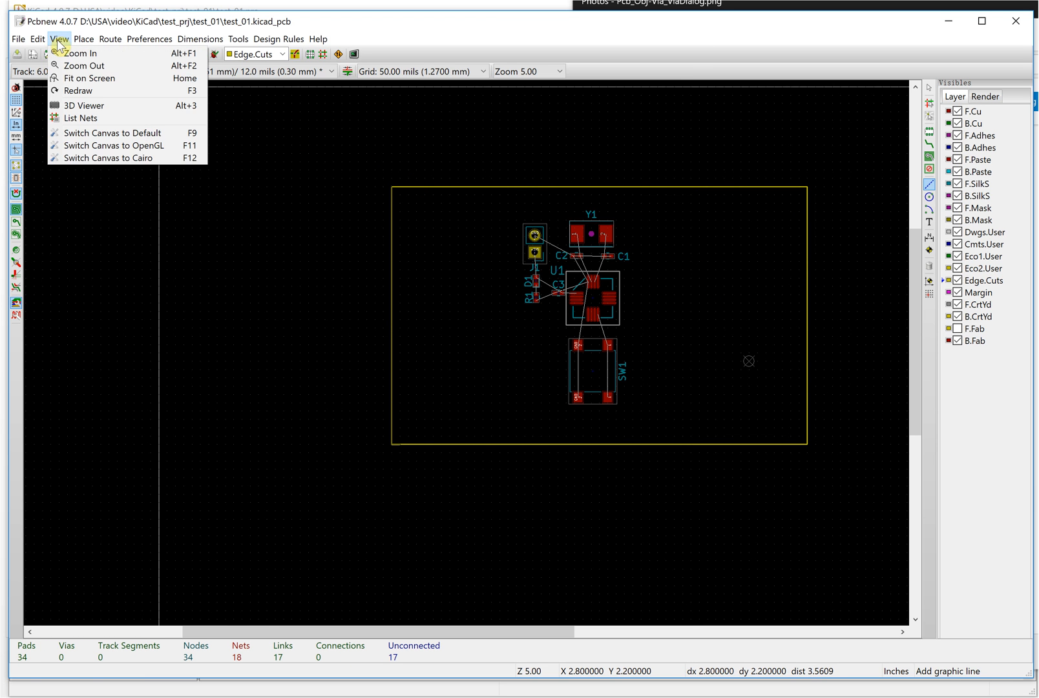
pyautogui.click(123, 106)
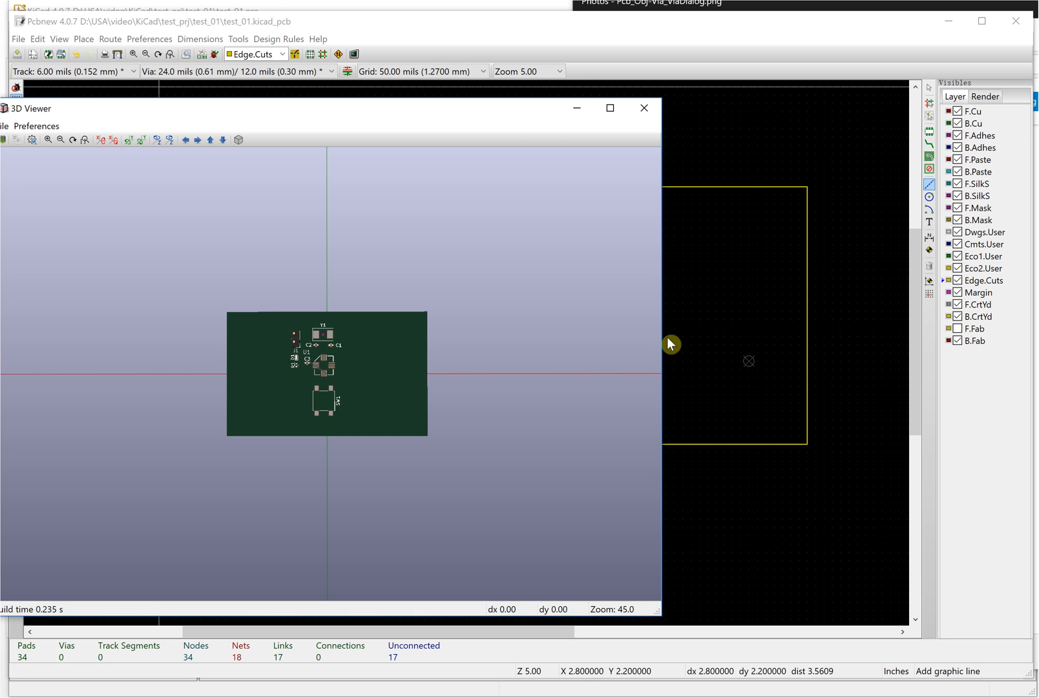
pyautogui.moveTo(498, 111); pyautogui.dragTo(761, 360)
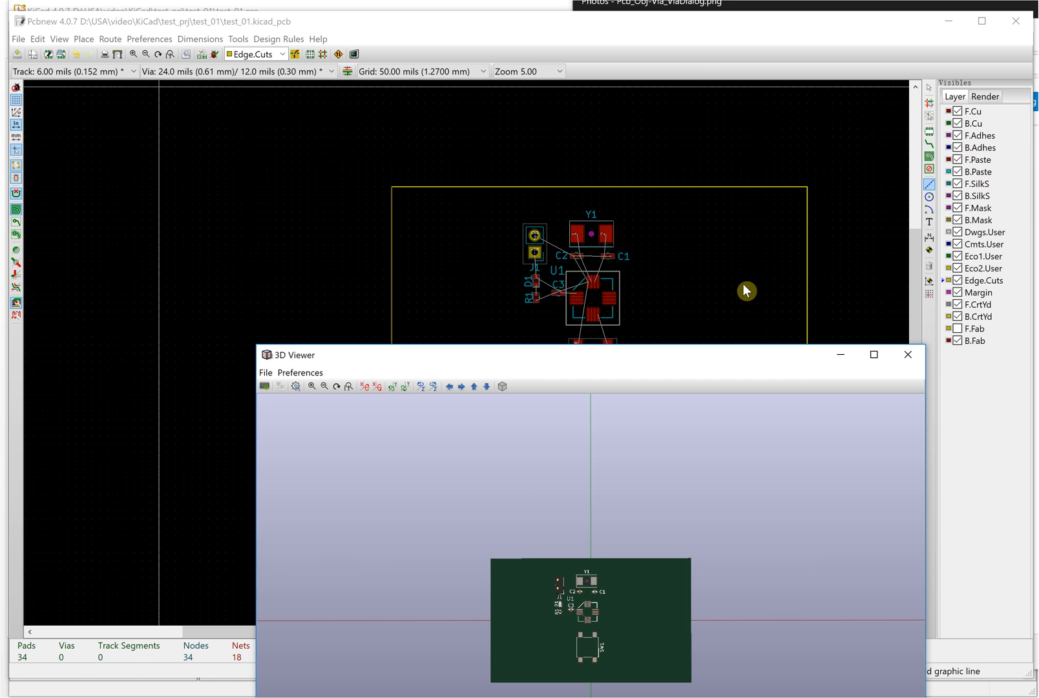
pyautogui.moveTo(742, 285); pyautogui.dragTo(744, 263)
pyautogui.moveTo(651, 256); pyautogui.dragTo(711, 440)
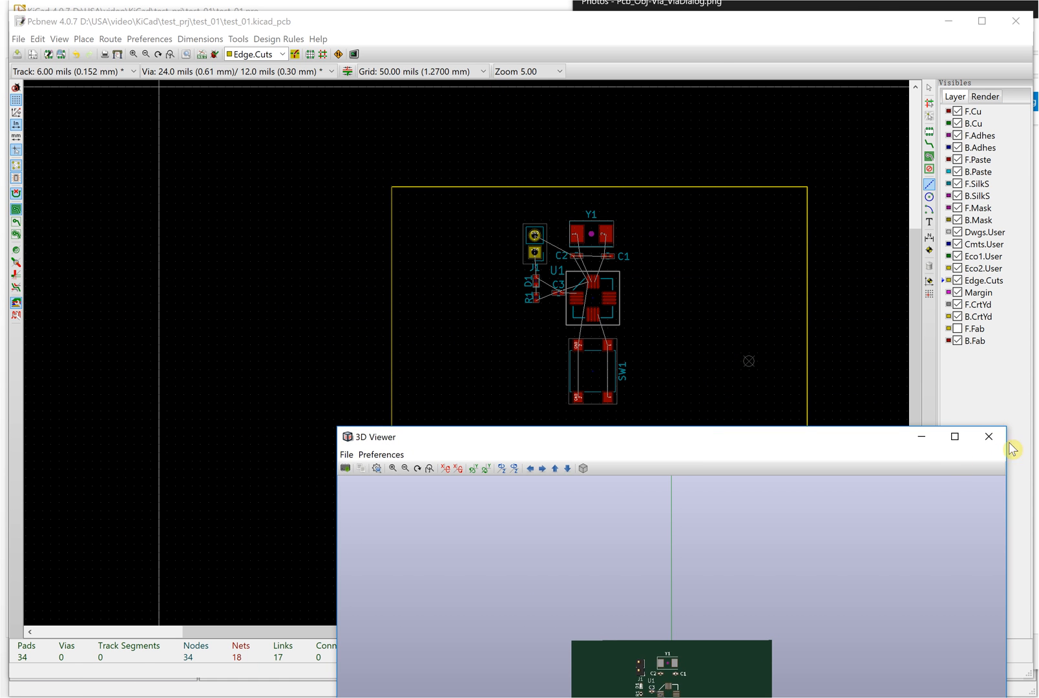
pyautogui.click(988, 436)
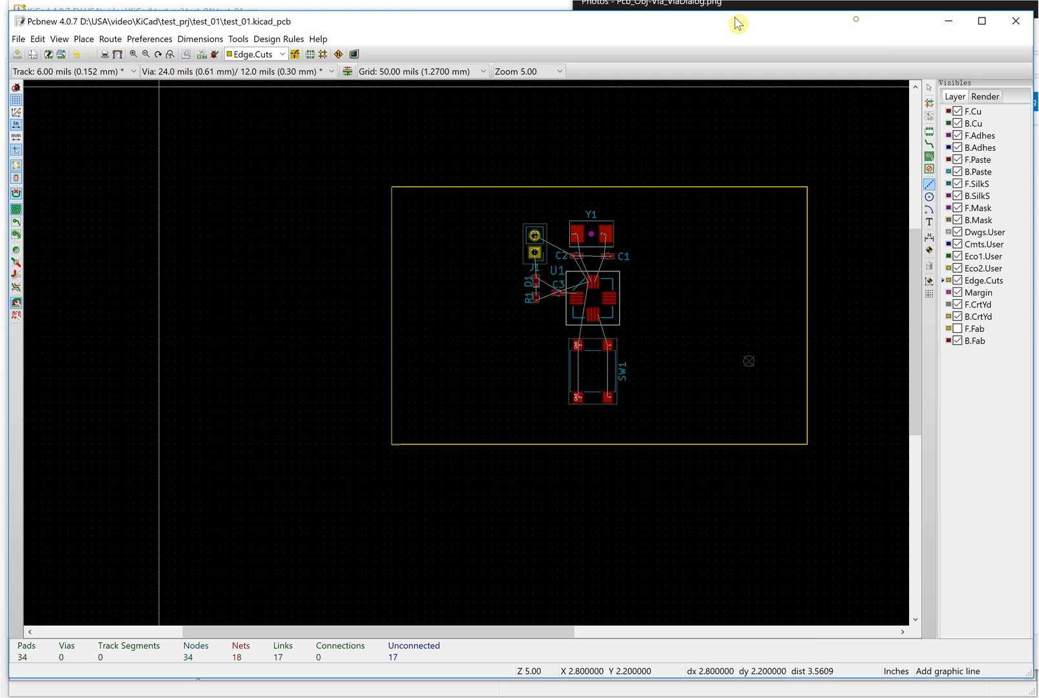
# - Set the grid origin at the lower-left corner of the board outline and end the tool
pyautogui.moveTo(746, 23); pyautogui.dragTo(625, 23)
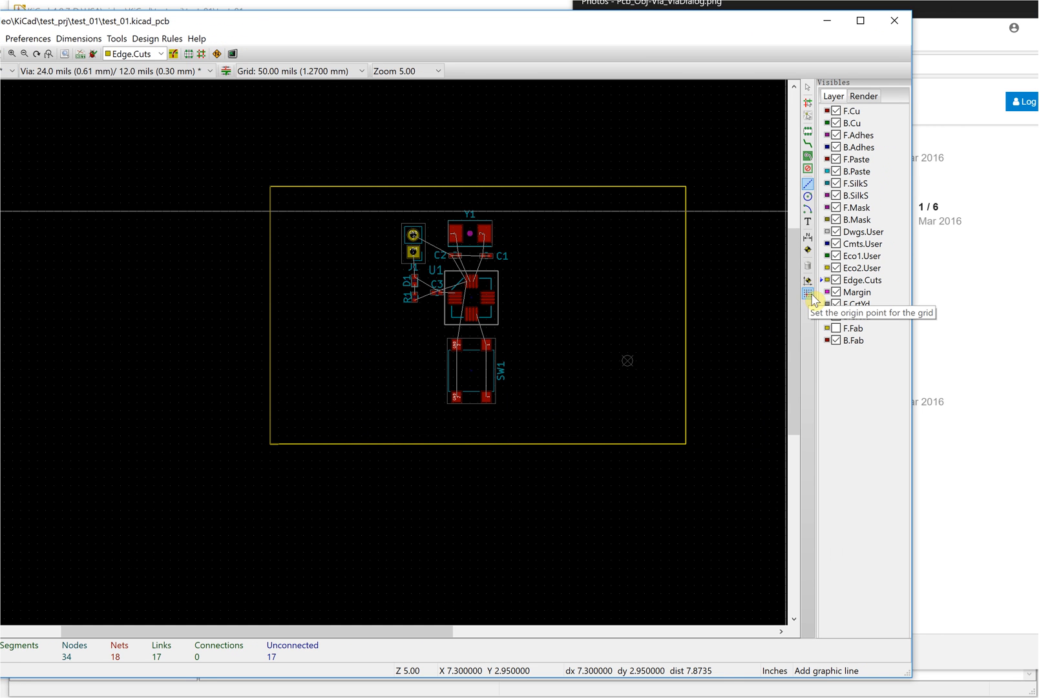
pyautogui.click(808, 293)
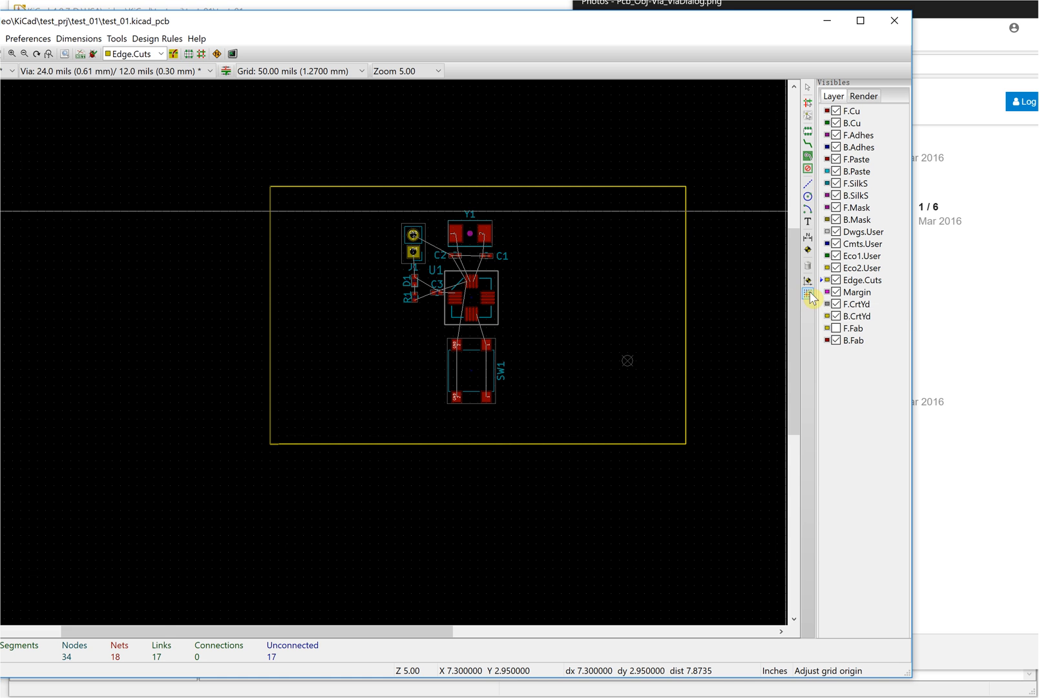
pyautogui.scroll(3, 271, 441)
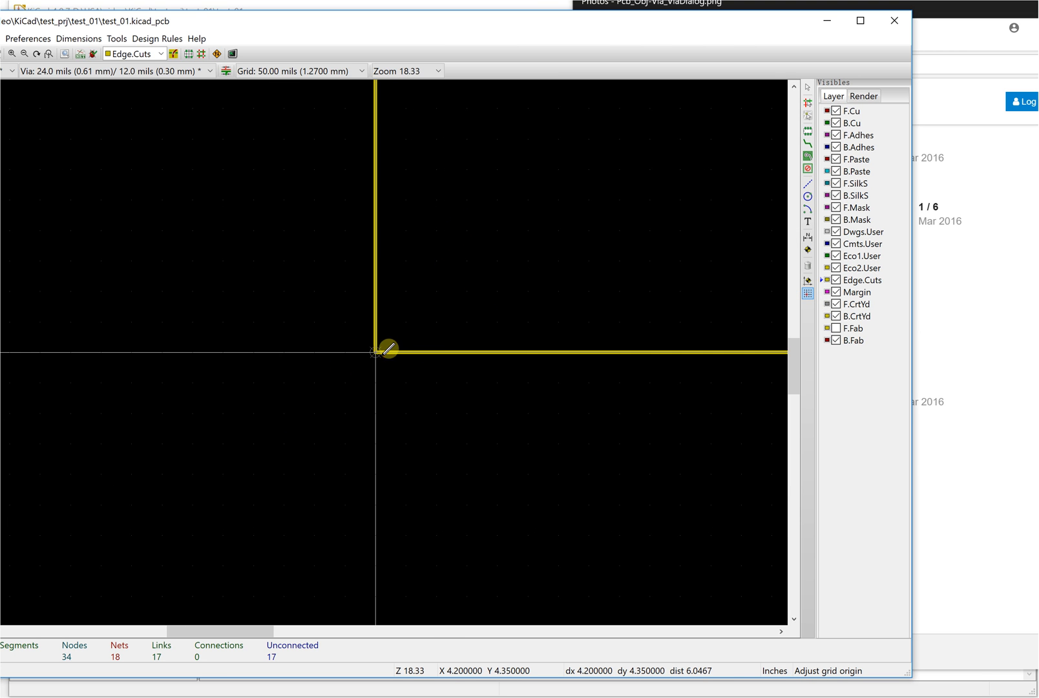
pyautogui.scroll(-3, 352, 346)
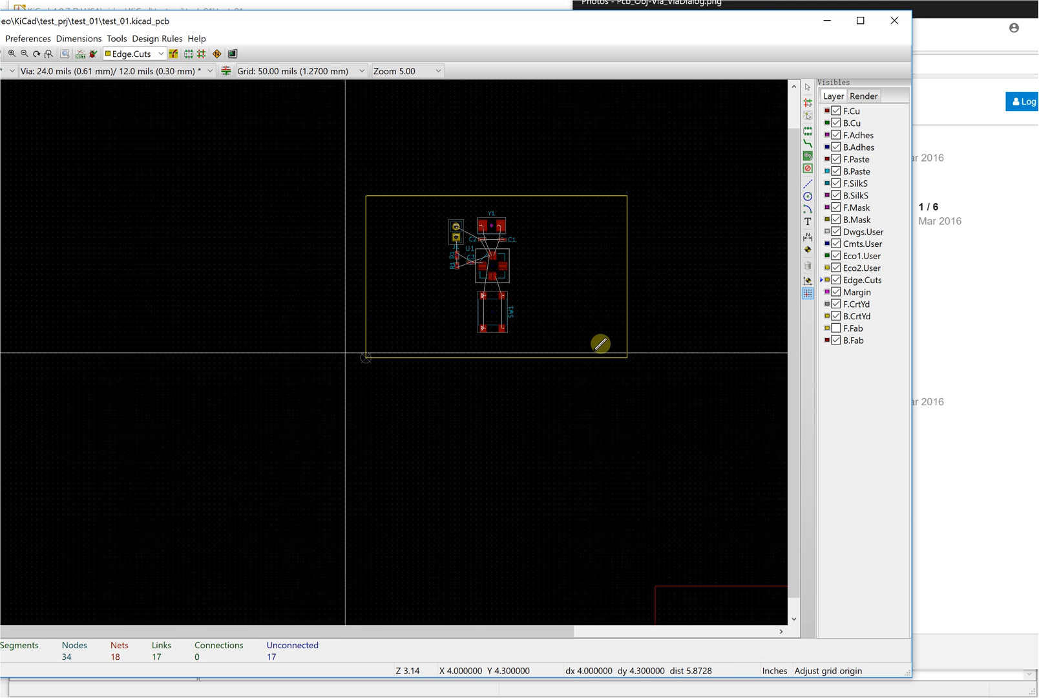
pyautogui.scroll(-2, 488, 342)
pyautogui.rightClick(480, 350)
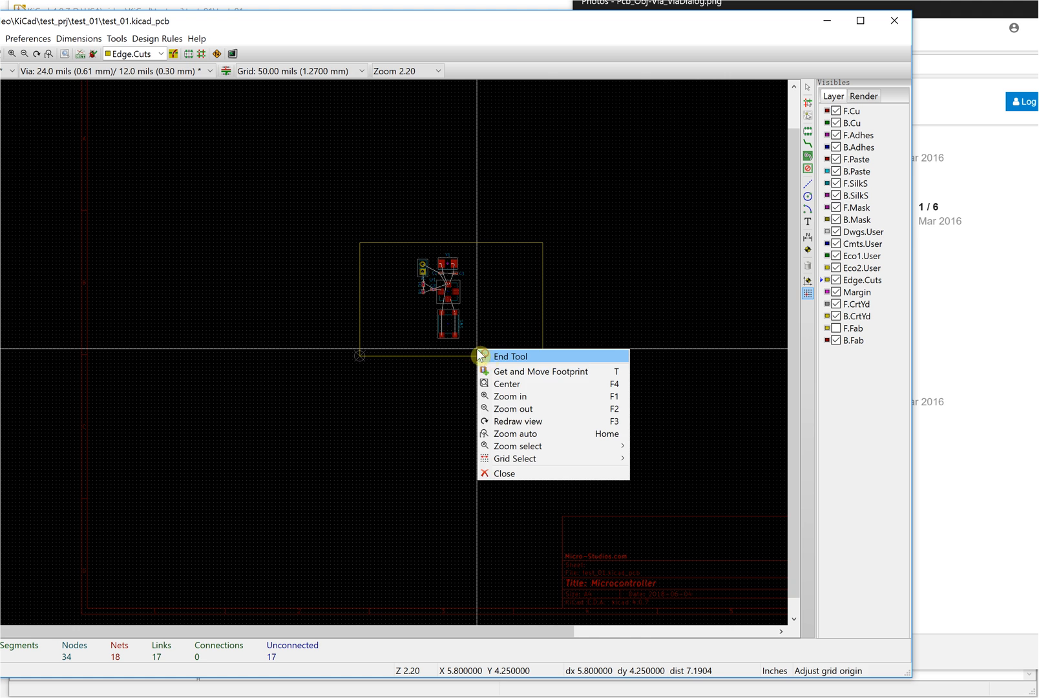
pyautogui.click(500, 356)
# - Examine the footprints inside the board outline and fit the whole board in the view
pyautogui.scroll(2, 344, 353)
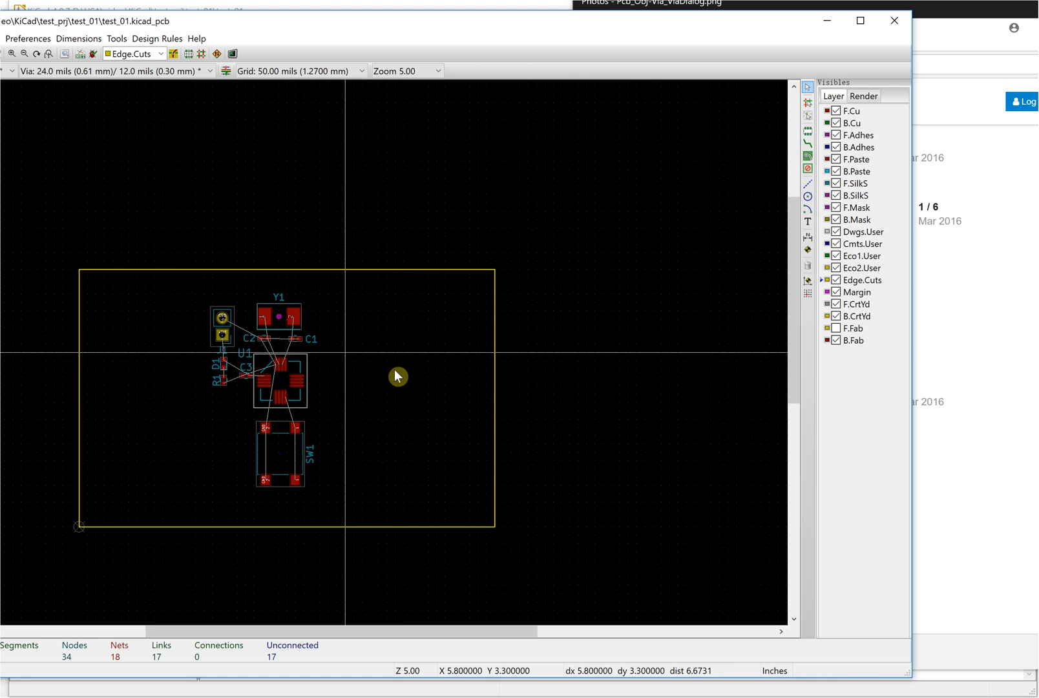
pyautogui.scroll(1, 354, 353)
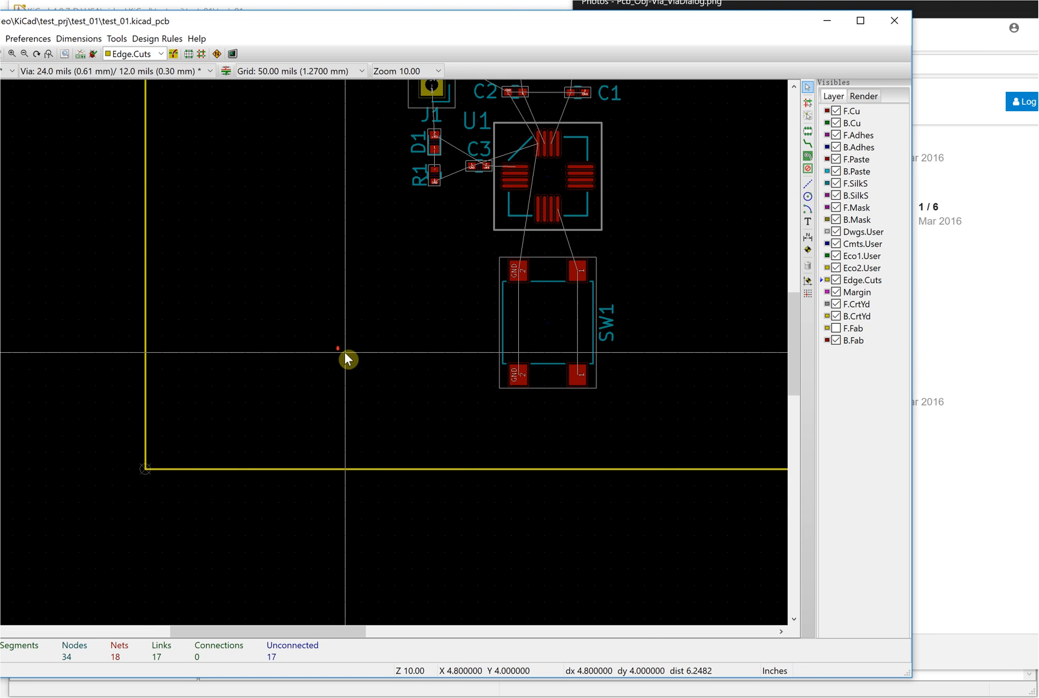
pyautogui.scroll(-1, 346, 357)
pyautogui.scroll(1, 345, 359)
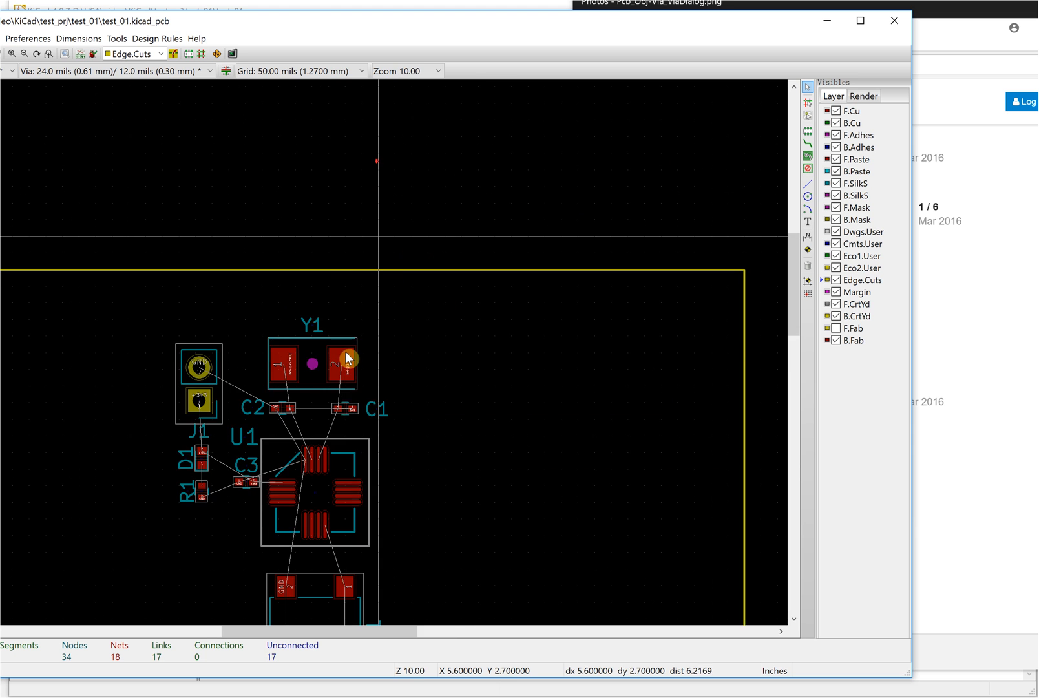
pyautogui.scroll(-1, 345, 351)
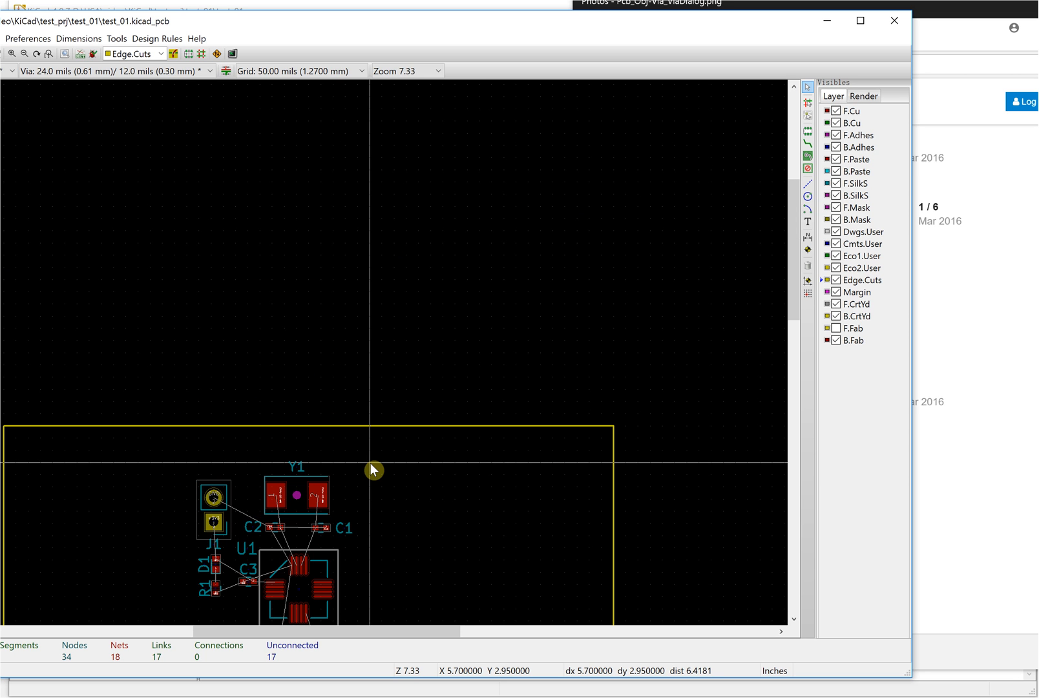
pyautogui.press('Home')
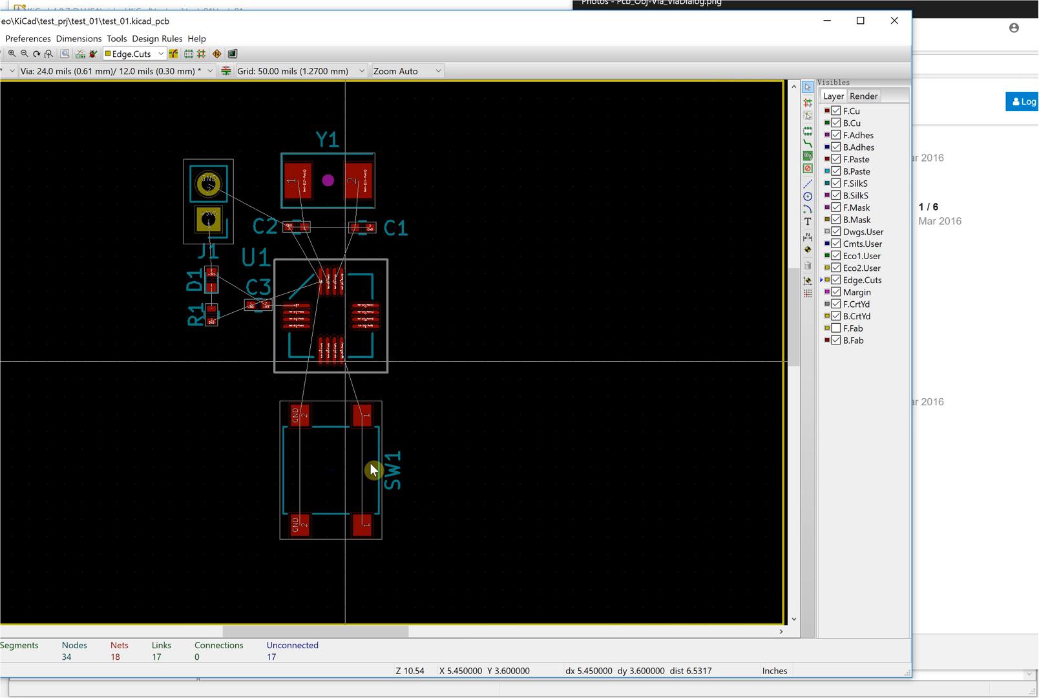
pyautogui.moveTo(286, 26); pyautogui.dragTo(449, 13)
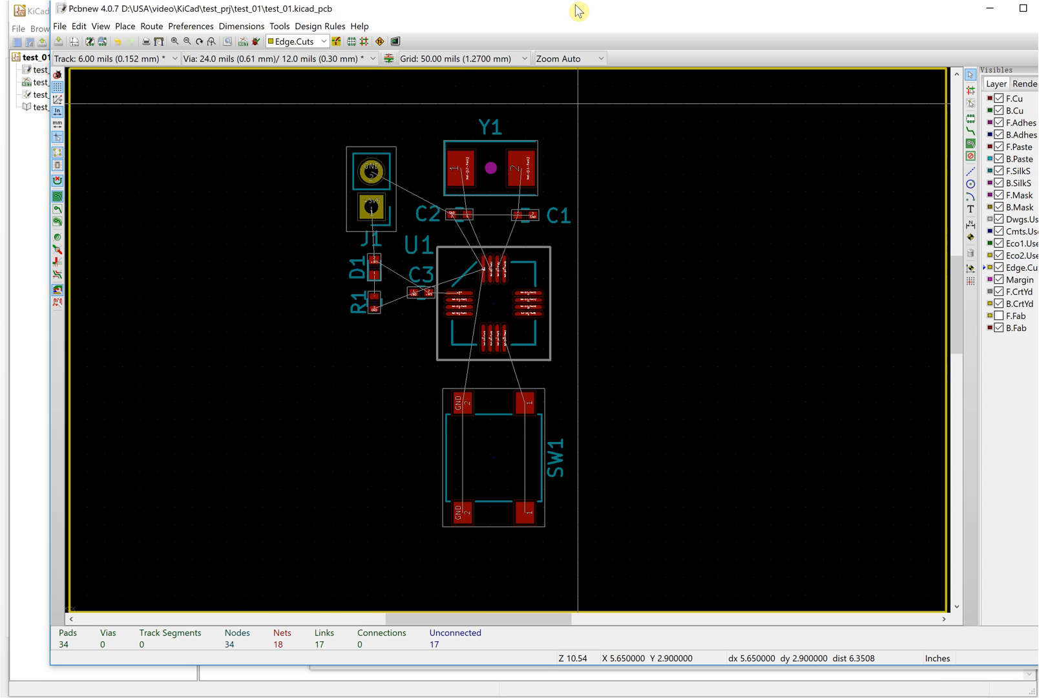
pyautogui.moveTo(578, 12); pyautogui.dragTo(572, 11)
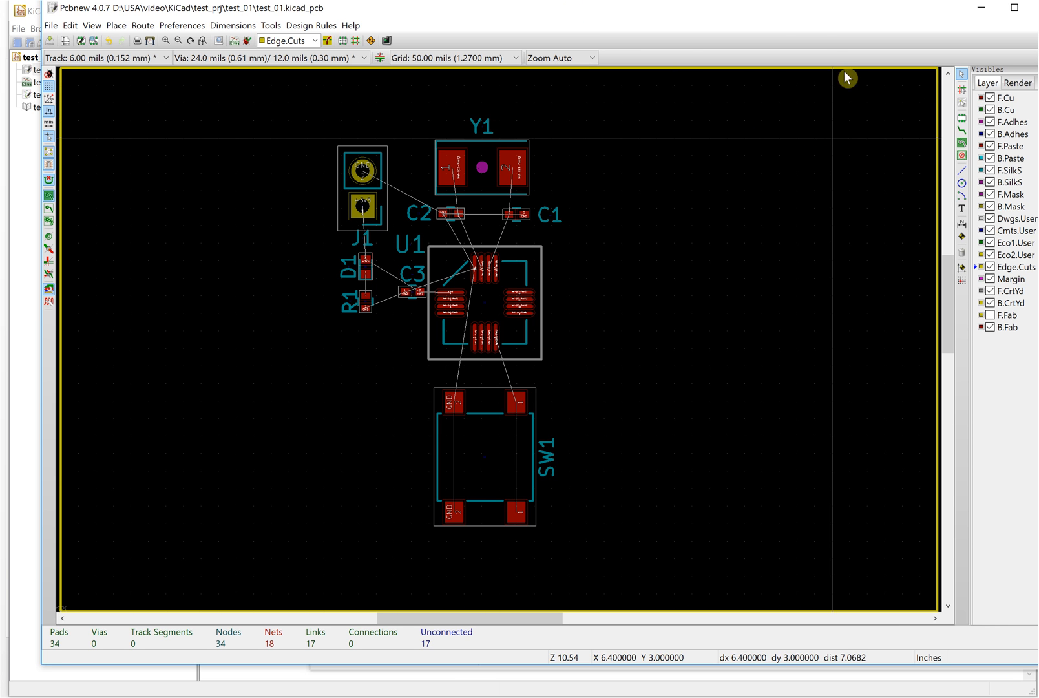
pyautogui.moveTo(807, 23); pyautogui.dragTo(765, 33)
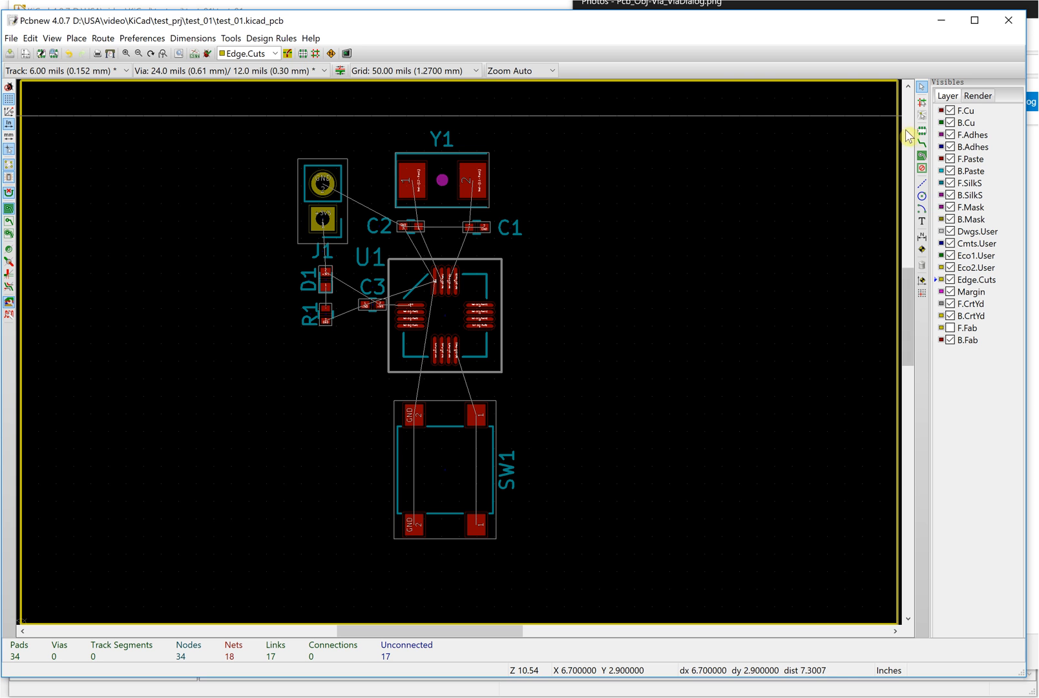
# - Make F.Cu the active layer and switch the canvas to OpenGL
pyautogui.click(937, 113)
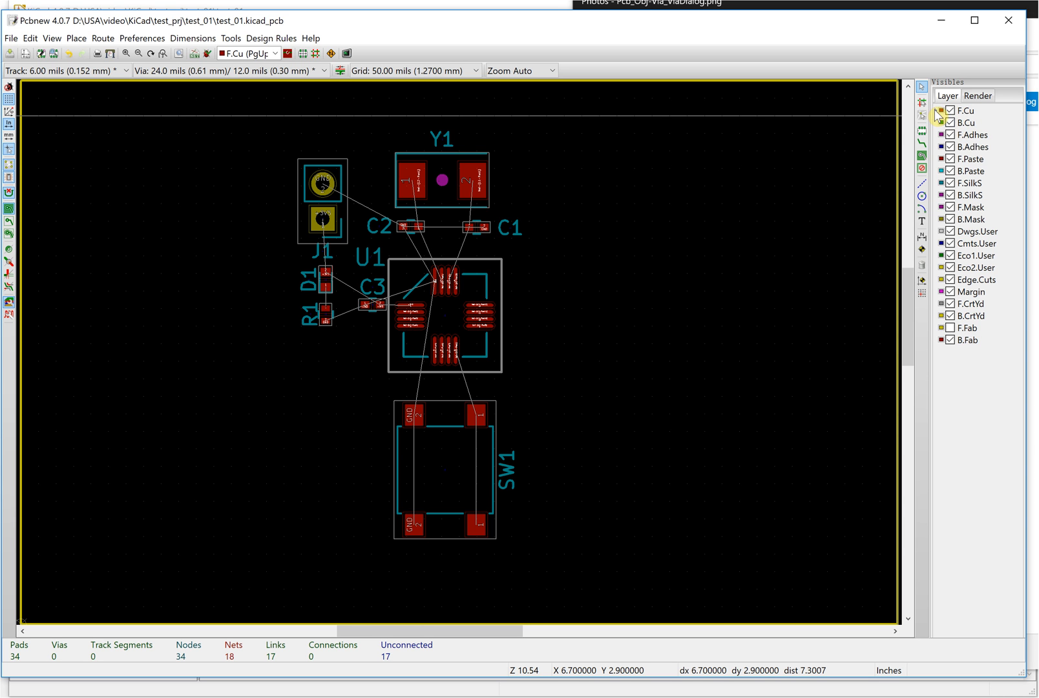
pyautogui.click(921, 143)
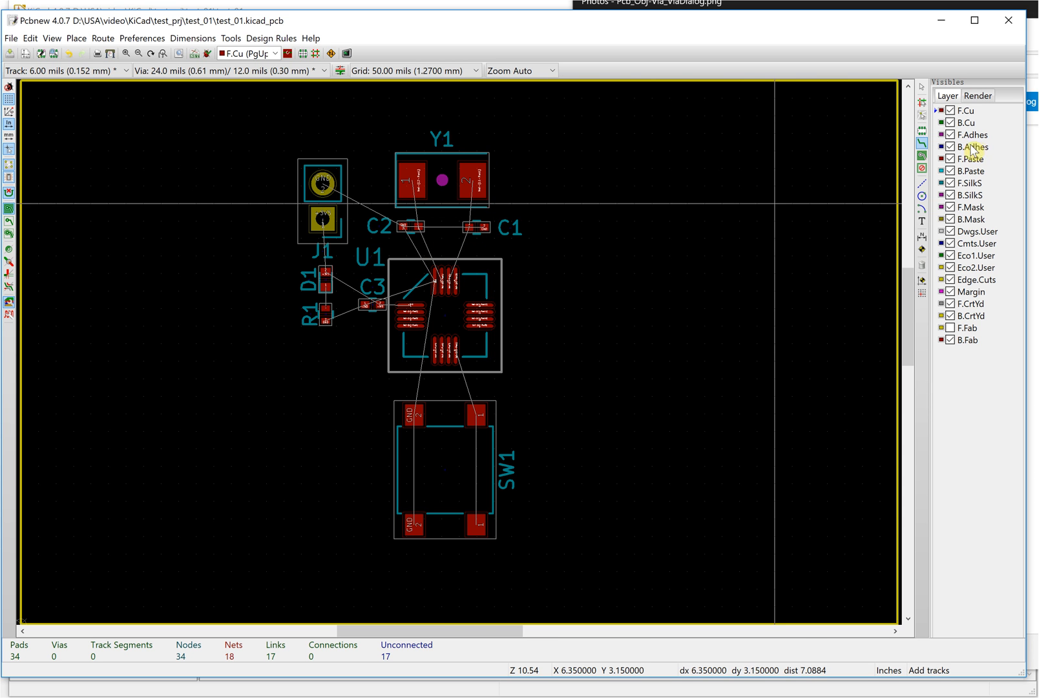
pyautogui.click(51, 39)
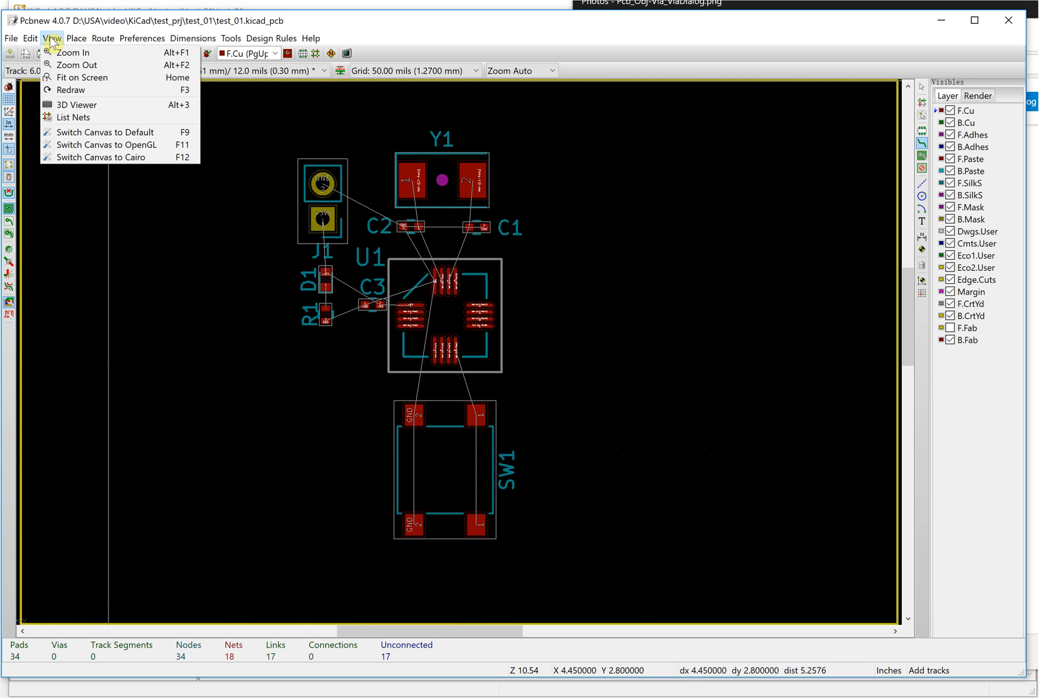
pyautogui.click(150, 145)
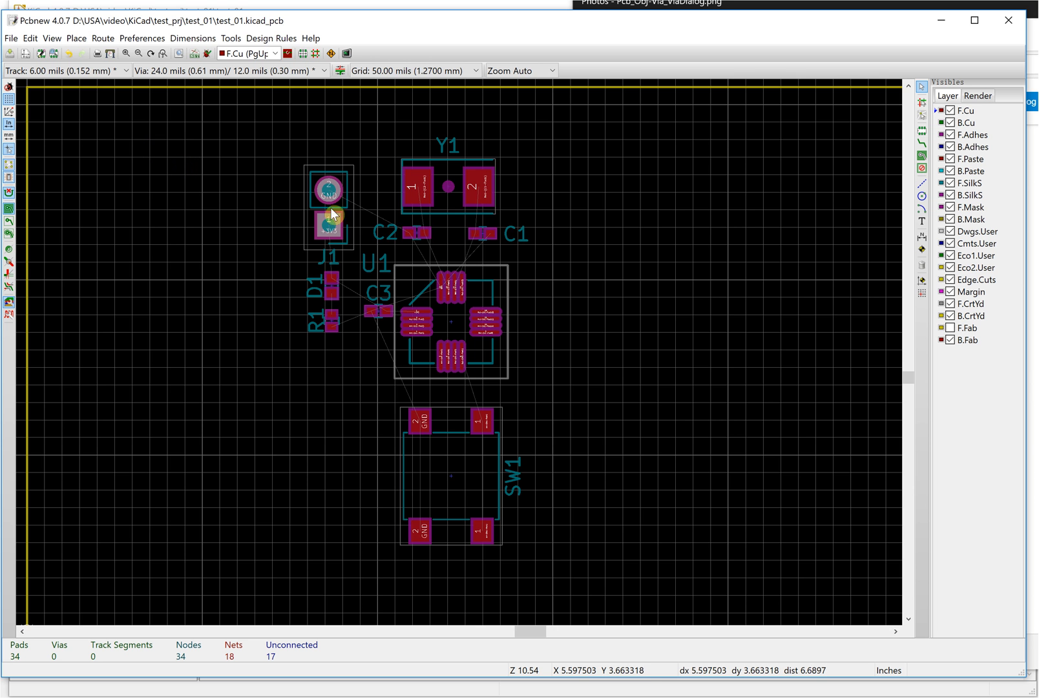
# - Start a track on F.Cu at pad 15 of U1 and lead it towards pad 1 of C2
pyautogui.scroll(4, 465, 358)
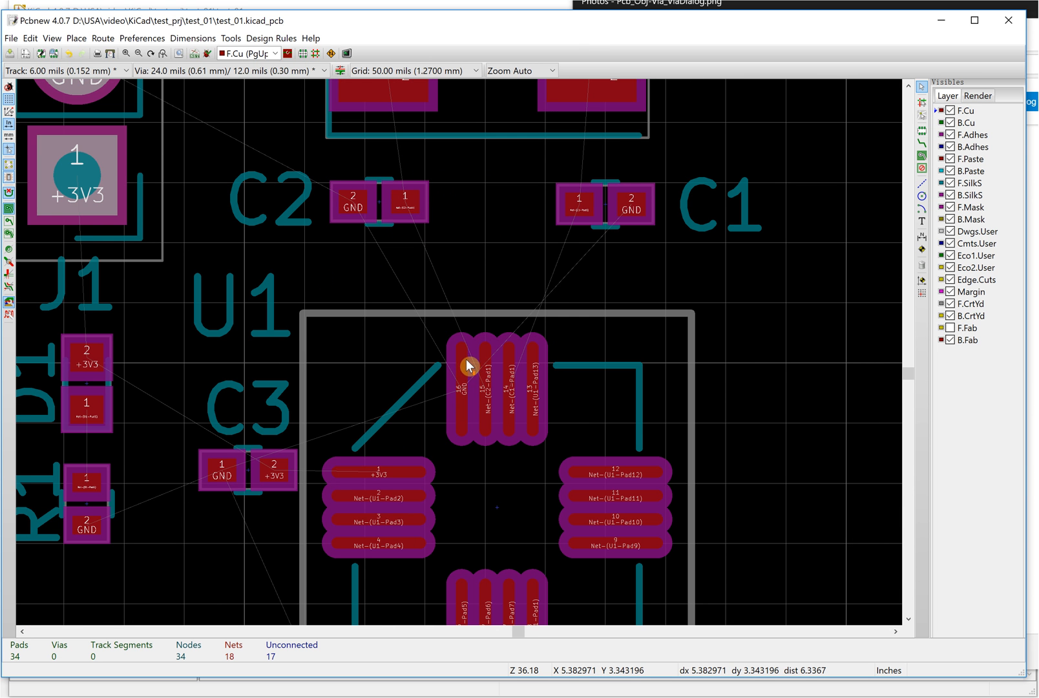
pyautogui.scroll(4, 491, 379)
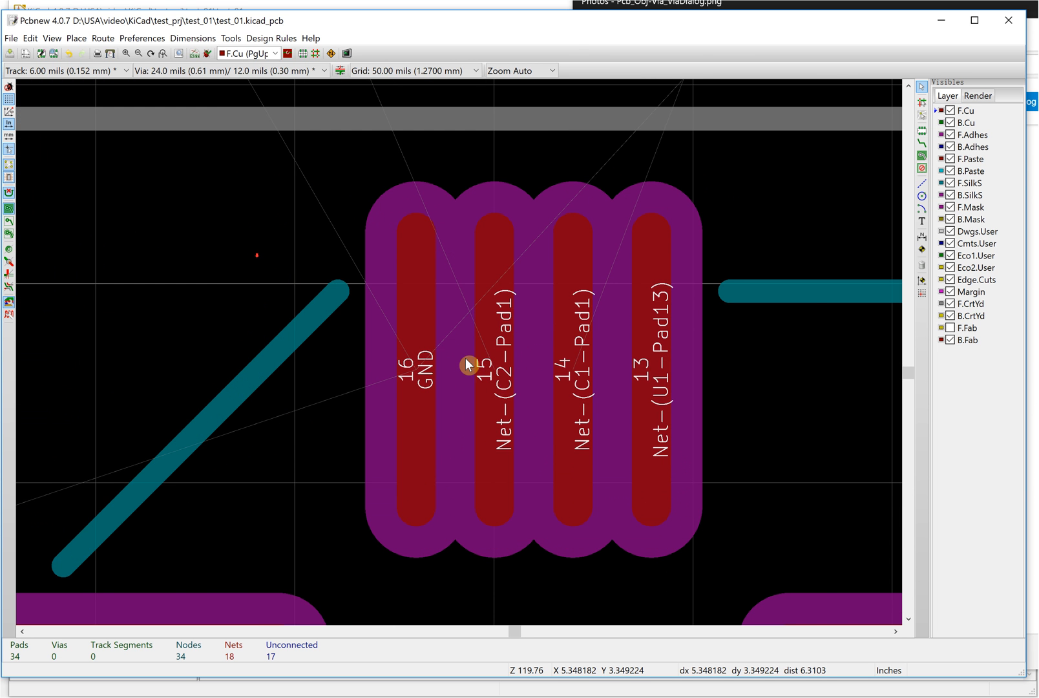
pyautogui.scroll(-2, 466, 364)
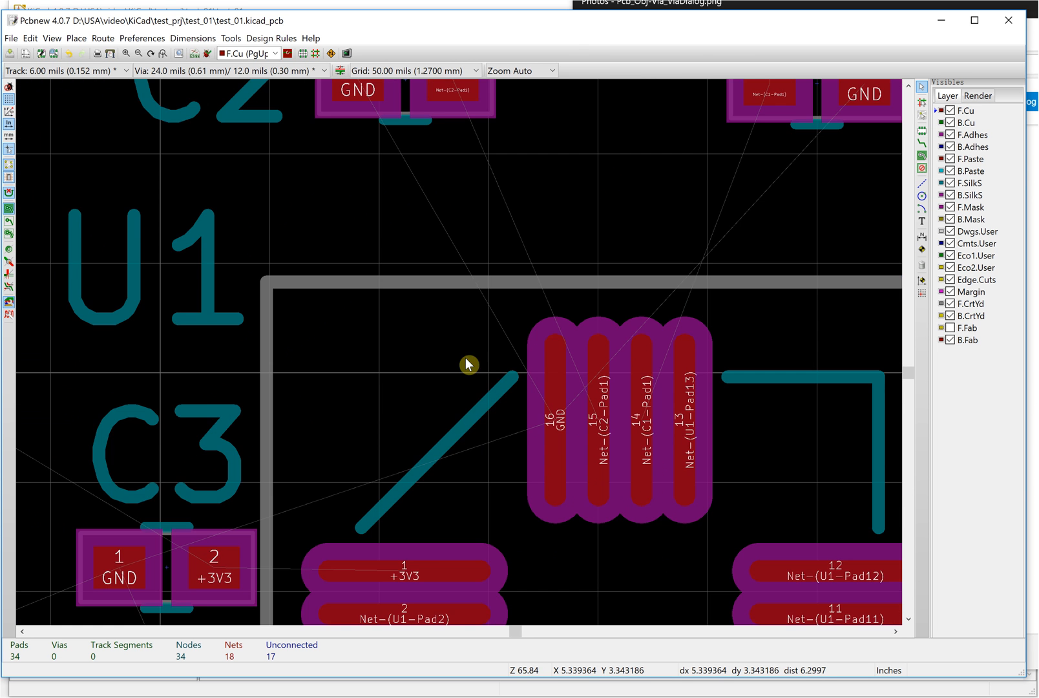
pyautogui.click(922, 143)
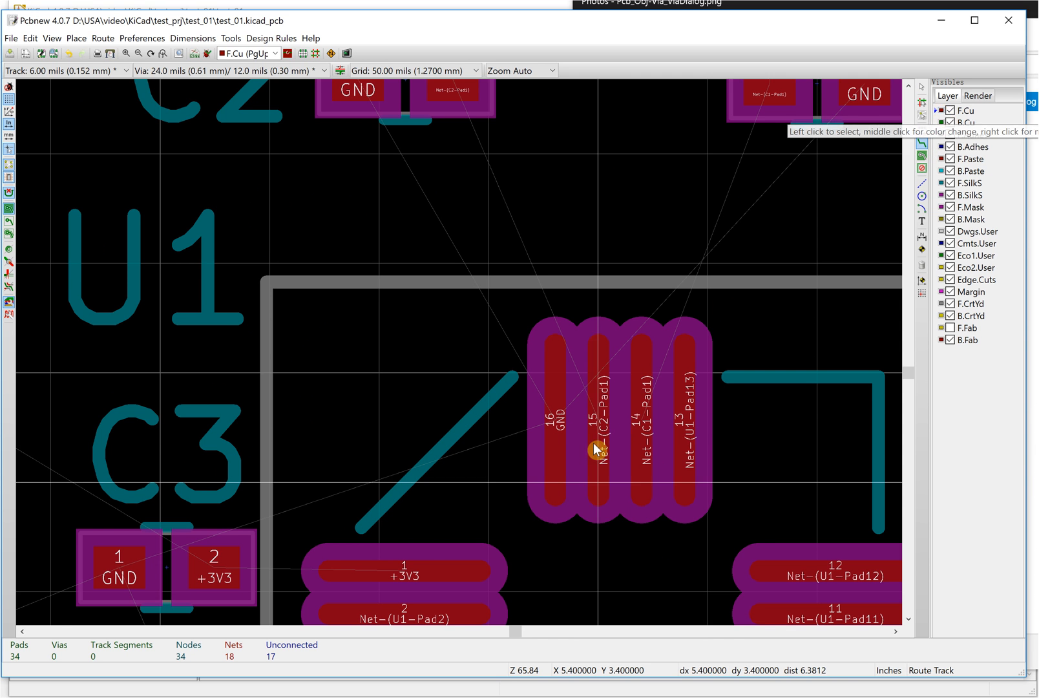
pyautogui.click(605, 425)
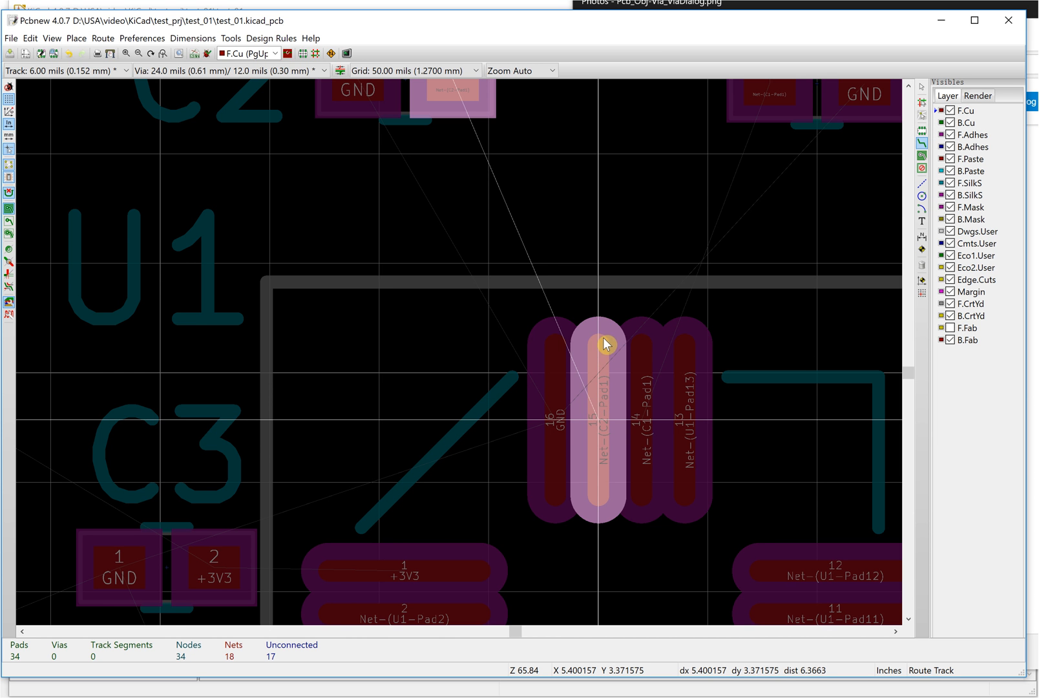
pyautogui.scroll(-1, 598, 255)
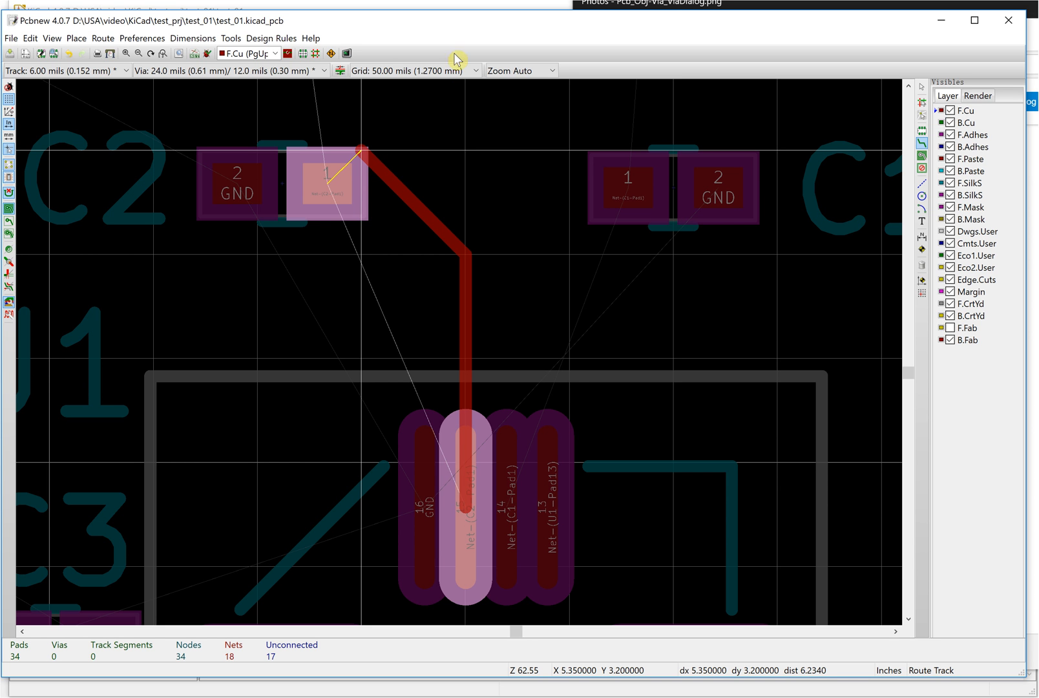
# - Set the grid to 1.00 mils and finish the track from U1 pad 15 at the centre of C2 pad 1
pyautogui.rightClick(466, 303)
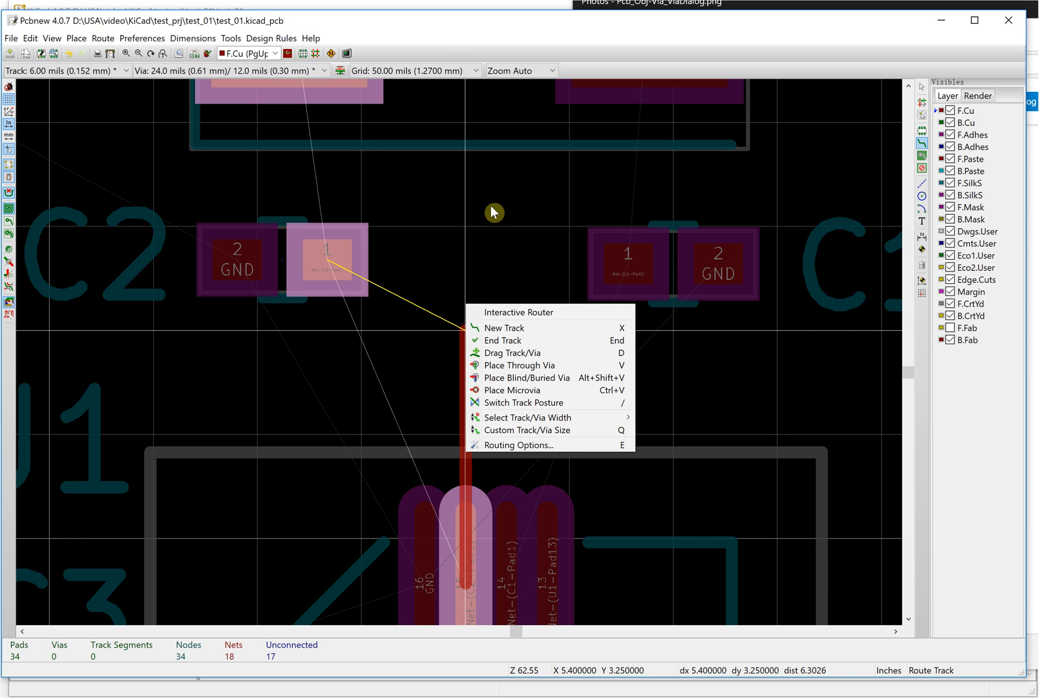
pyautogui.click(447, 21)
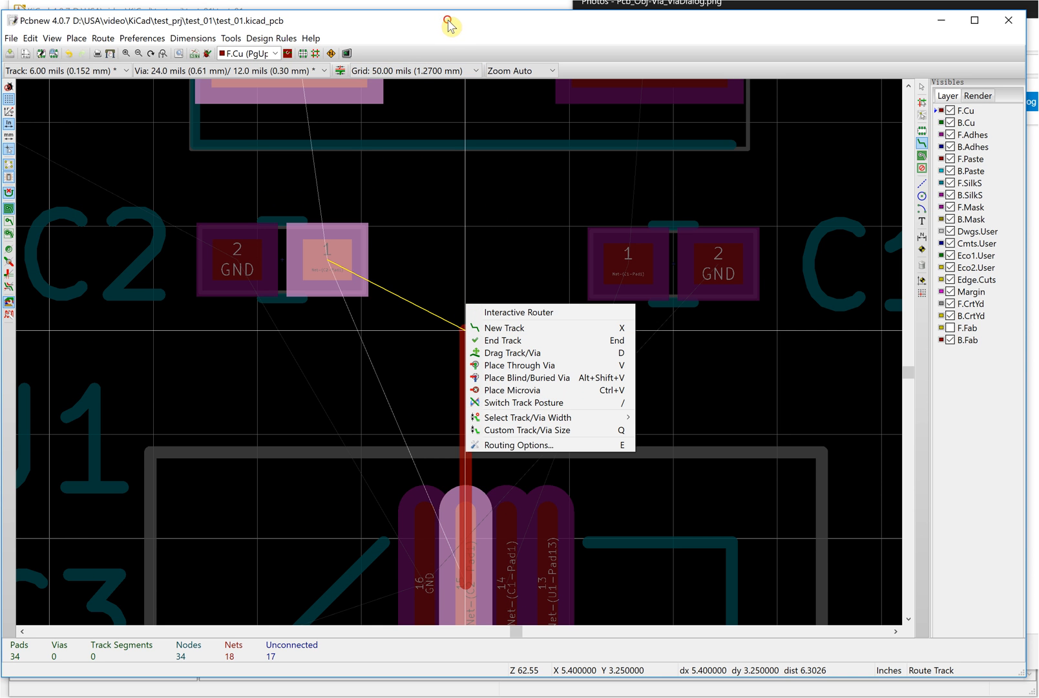
pyautogui.click(468, 71)
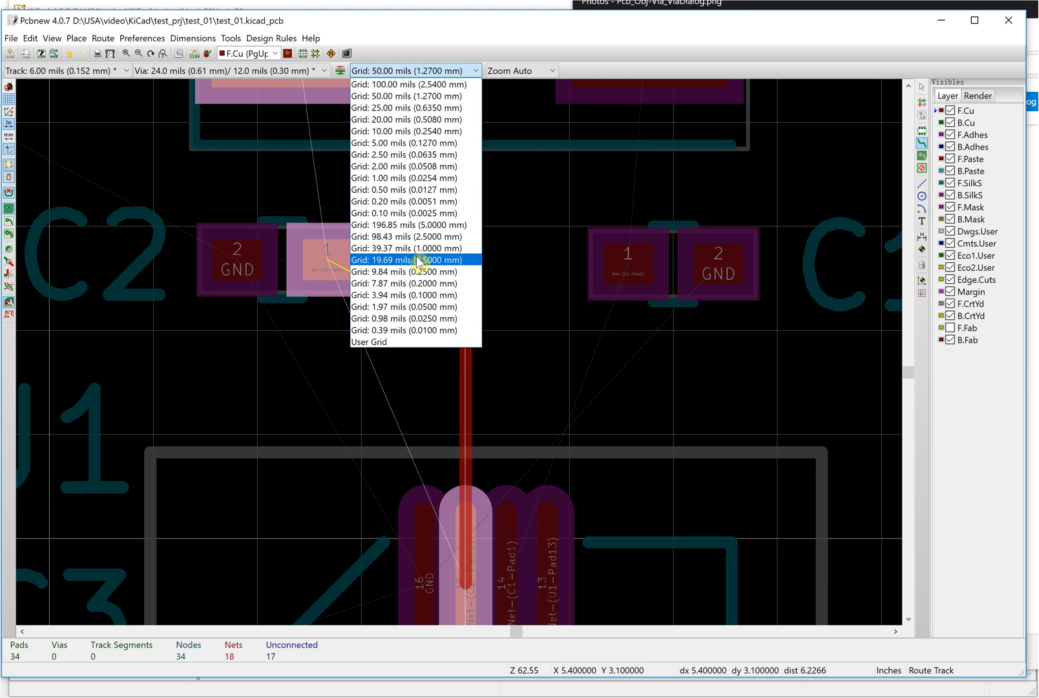
pyautogui.click(400, 179)
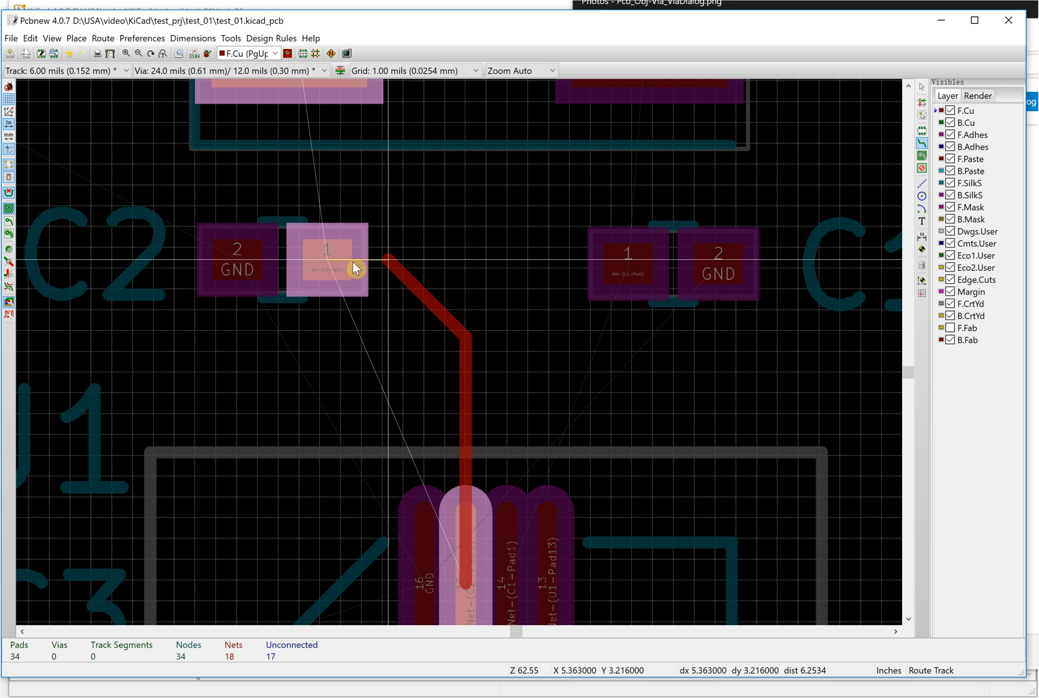
pyautogui.click(329, 261)
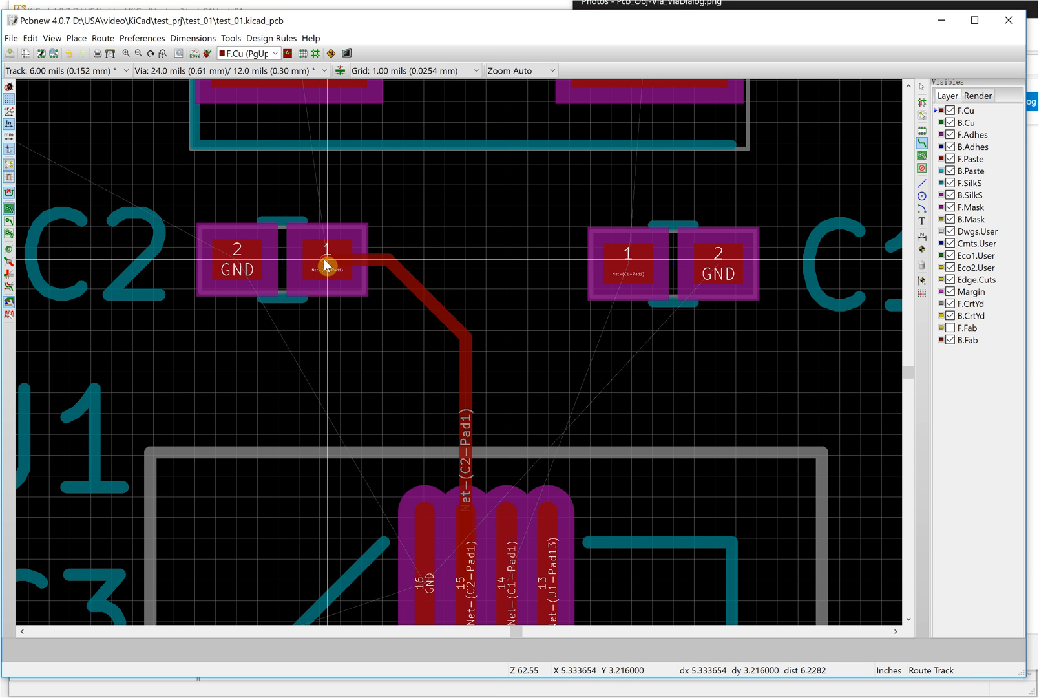
# - Route a track from pad 1 of C2 to pad 1 of the crystal Y1
pyautogui.click(333, 257)
pyautogui.scroll(-2, 466, 356)
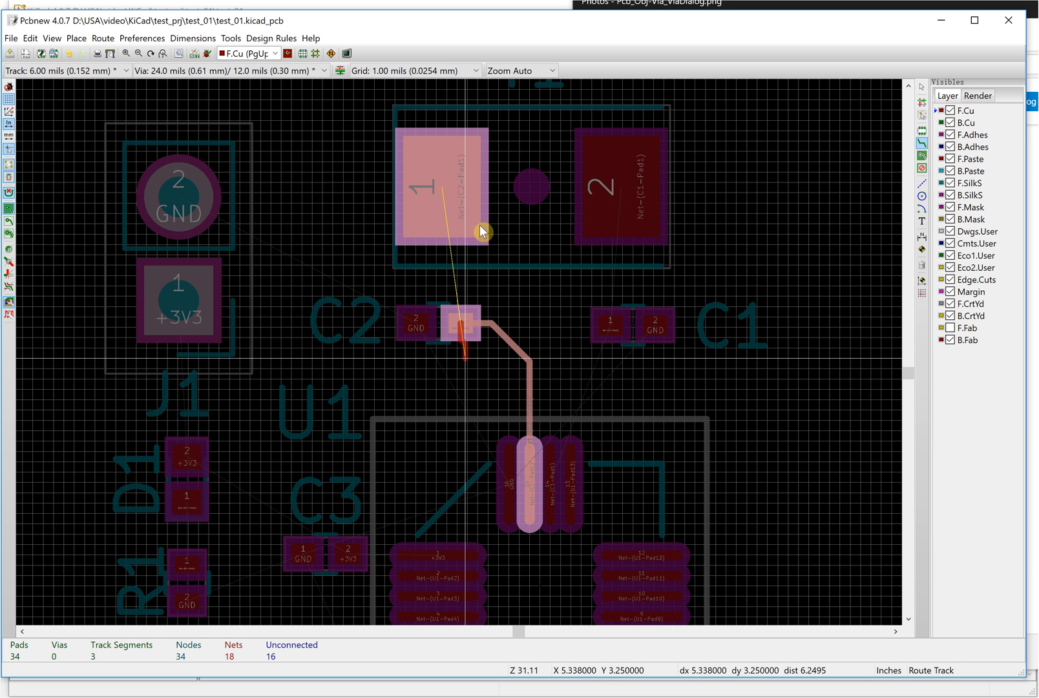
pyautogui.click(459, 188)
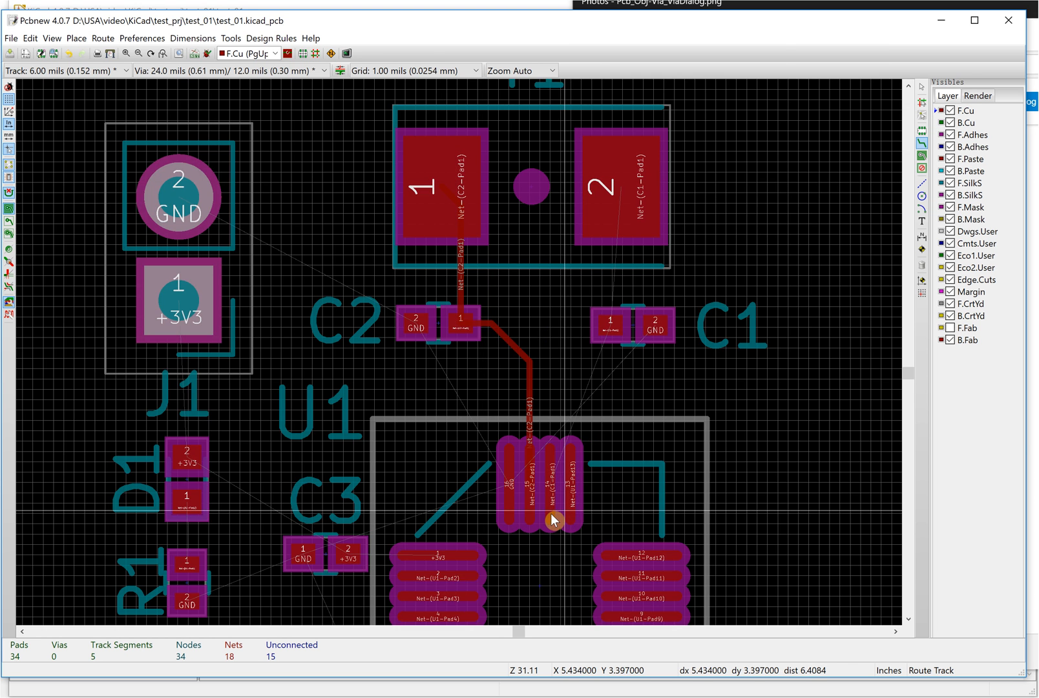
# - Route the crystal's other net from pad 14 of U1 to pad 1 of C1 and on to pad 2 of Y1
pyautogui.scroll(1, 480, 359)
pyautogui.scroll(-1, 436, 371)
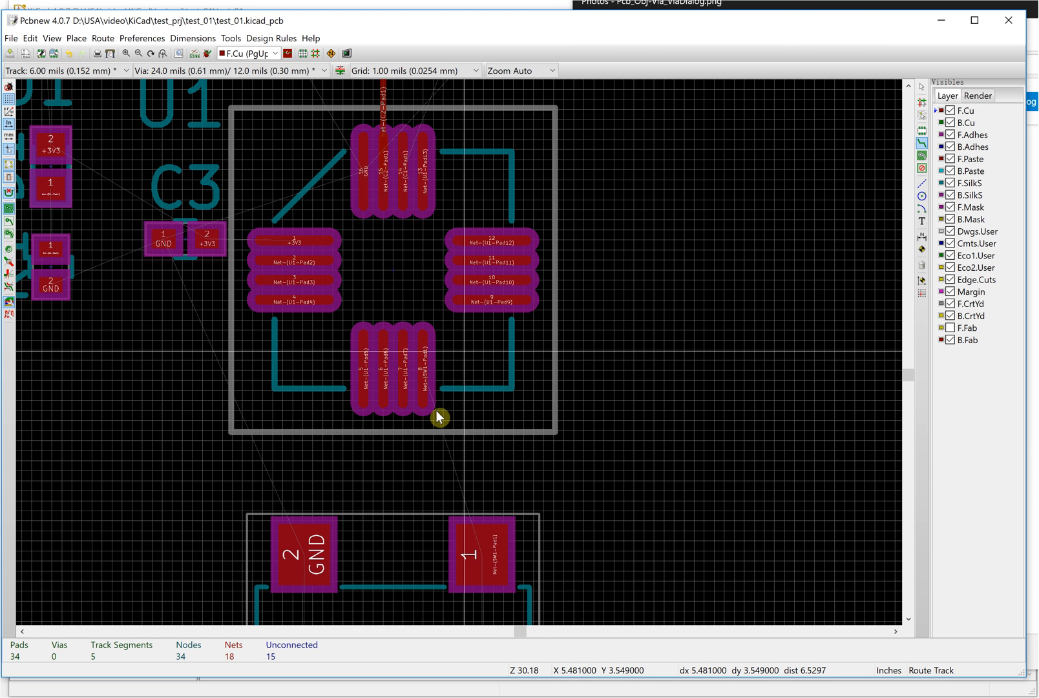
pyautogui.scroll(-1, 465, 352)
pyautogui.scroll(2, 468, 364)
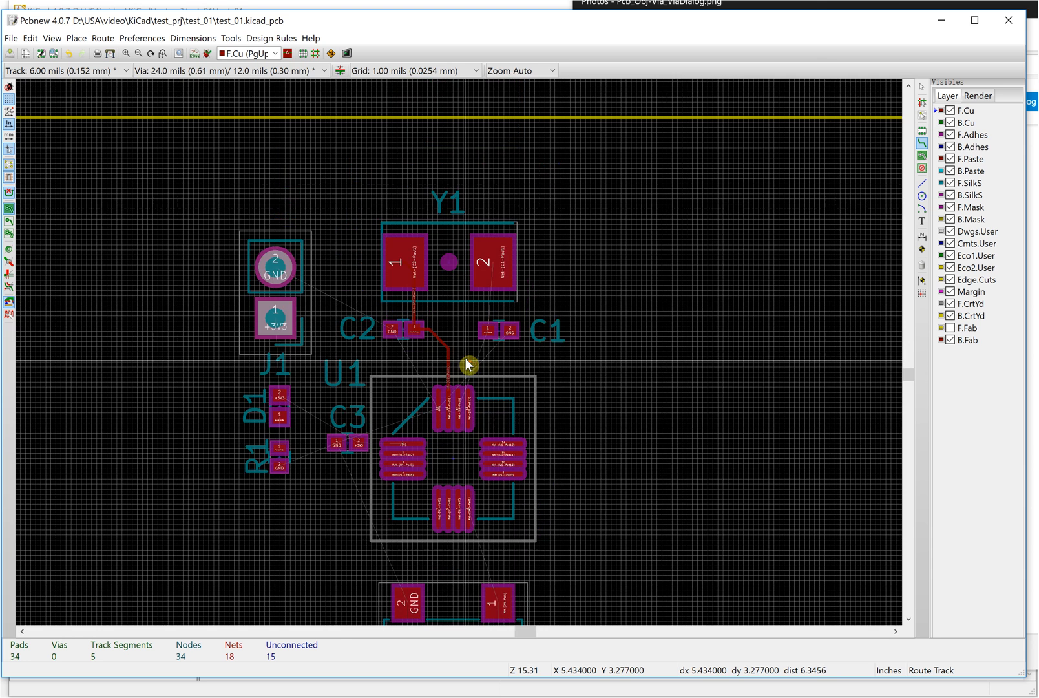
pyautogui.scroll(1, 445, 381)
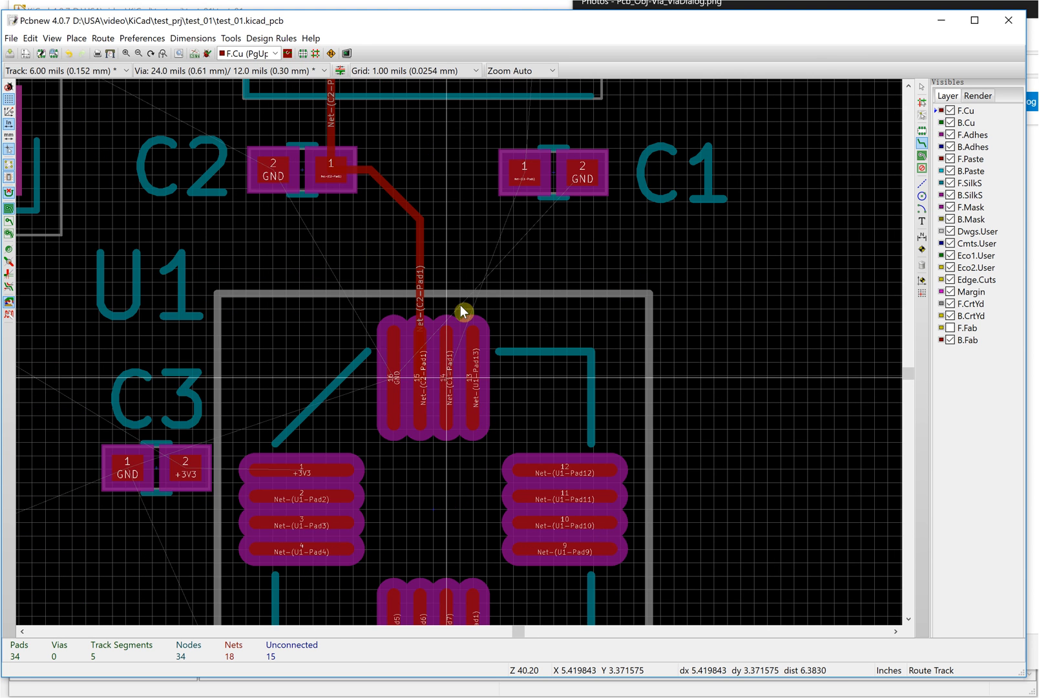
pyautogui.click(447, 365)
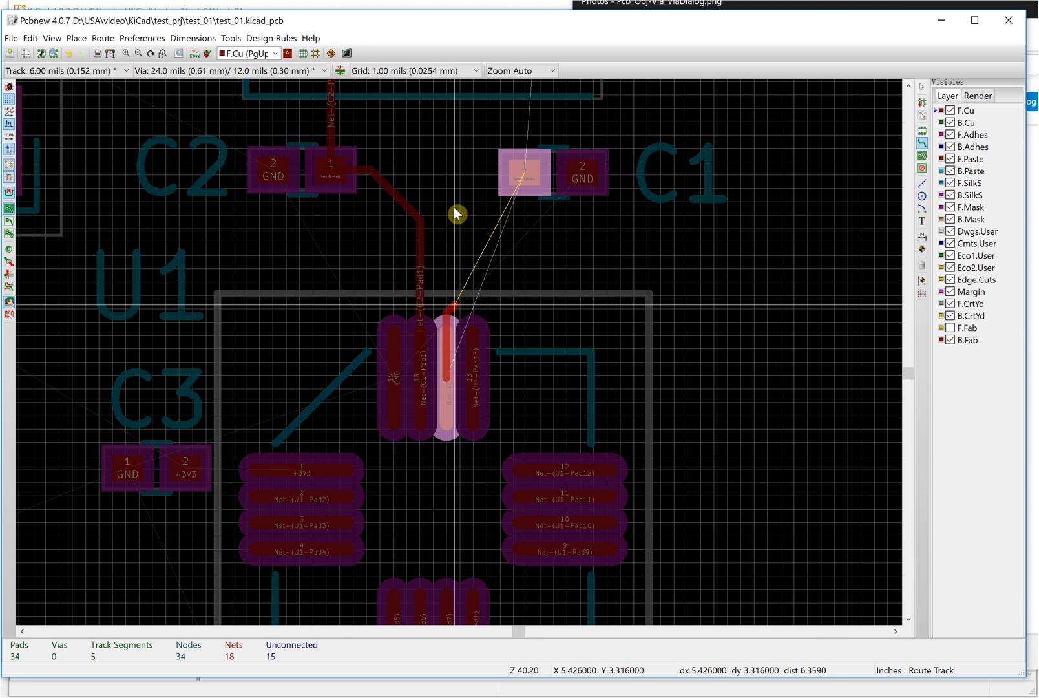
pyautogui.click(452, 221)
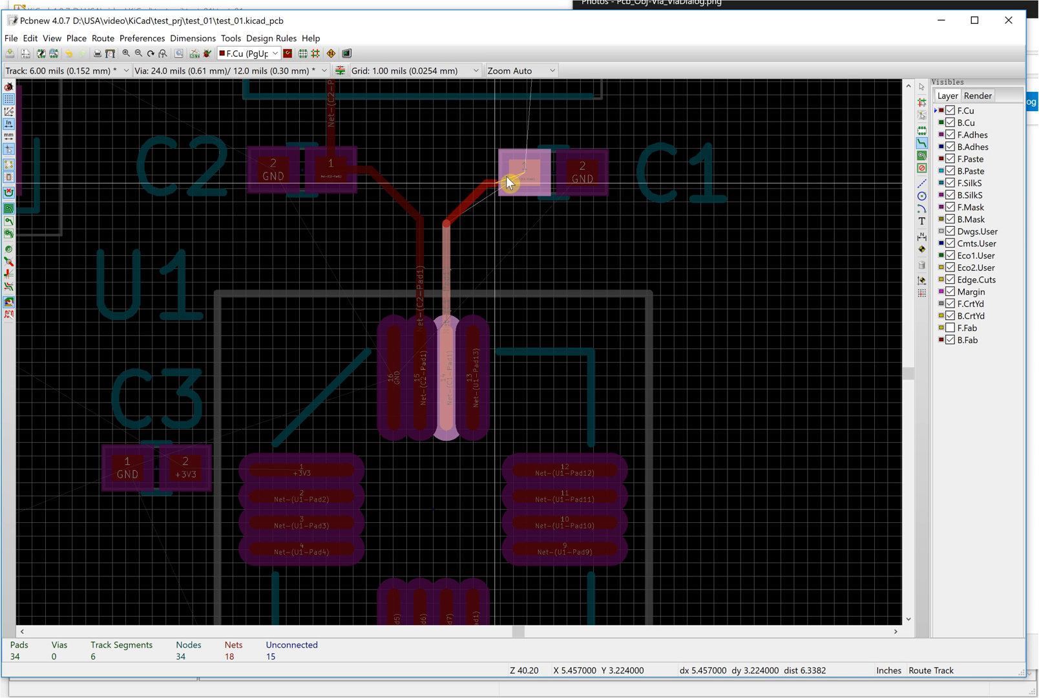
pyautogui.click(524, 173)
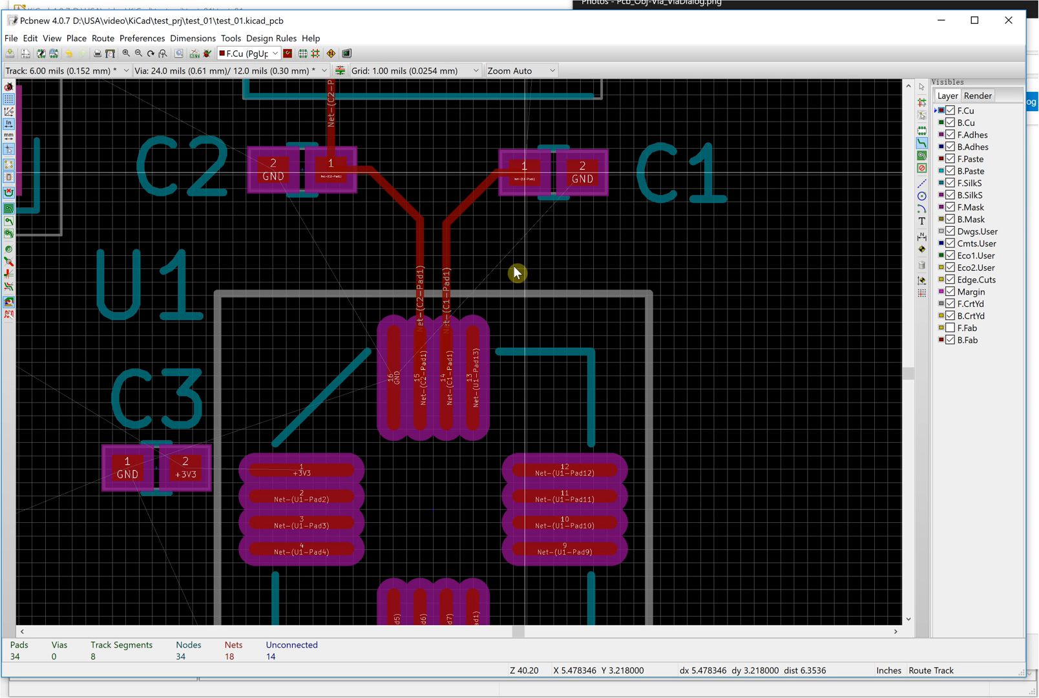
pyautogui.scroll(-2, 513, 265)
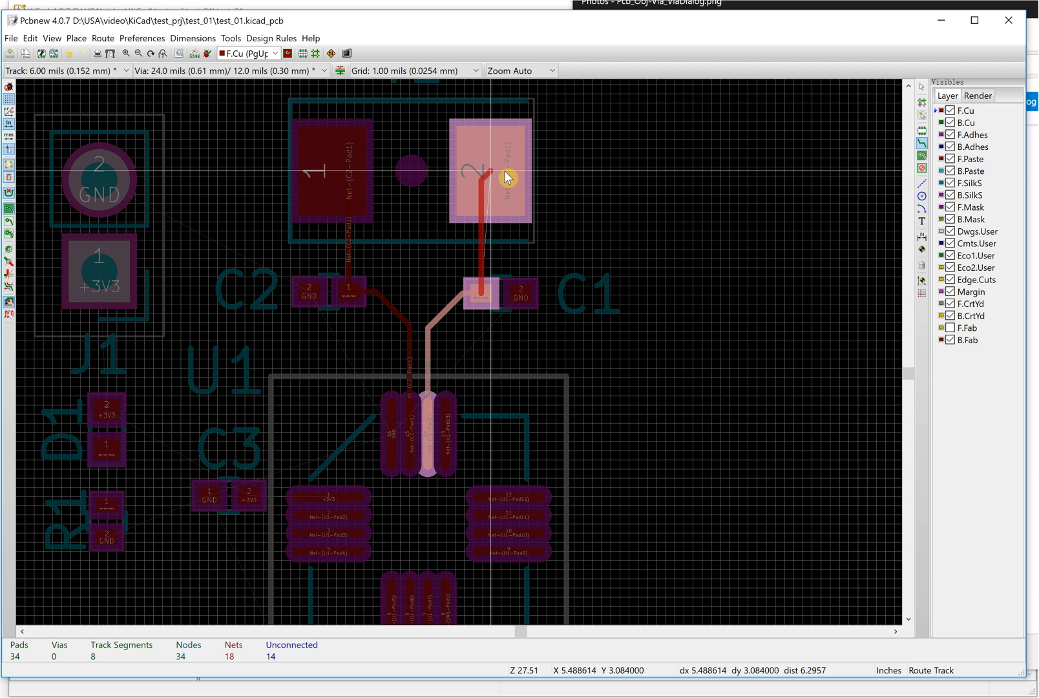
pyautogui.click(507, 179)
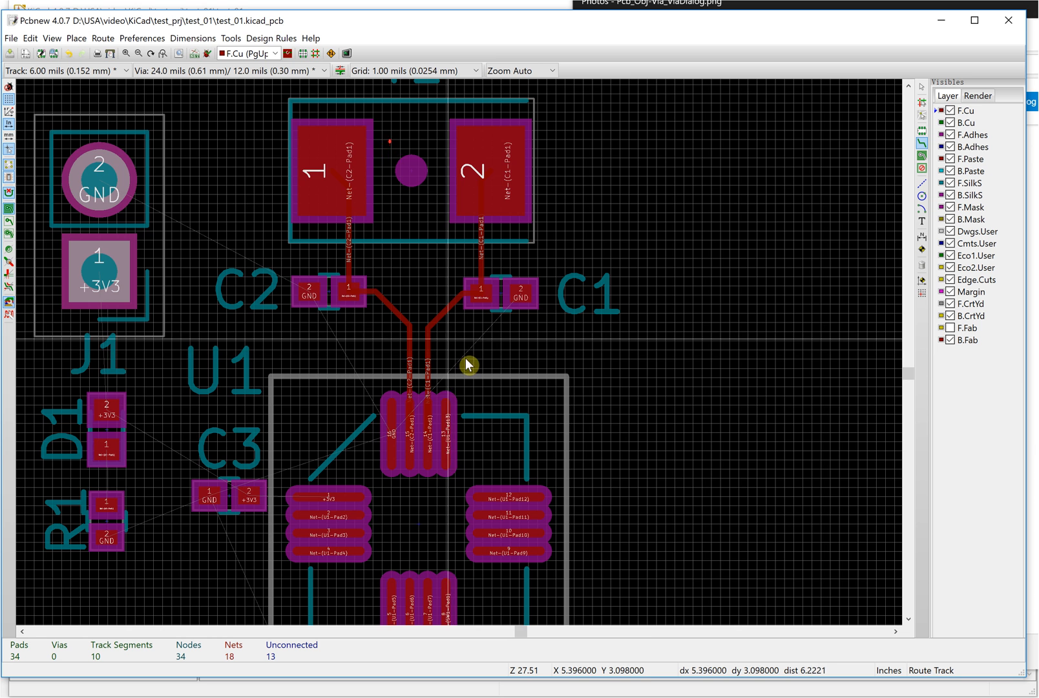
pyautogui.scroll(-2, 486, 441)
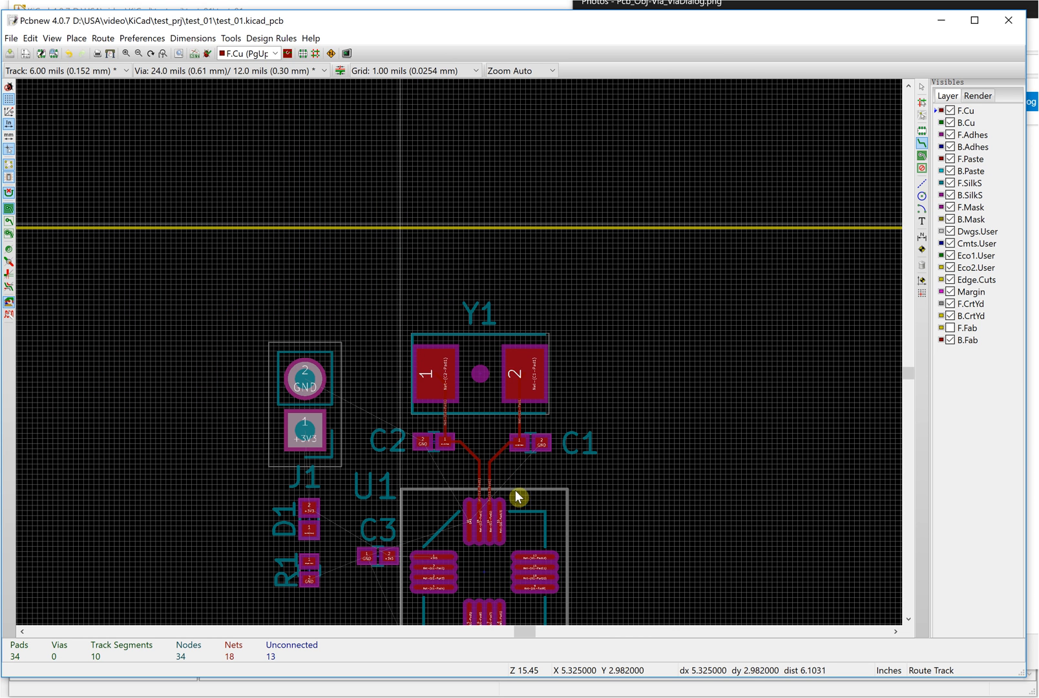
pyautogui.scroll(2, 465, 358)
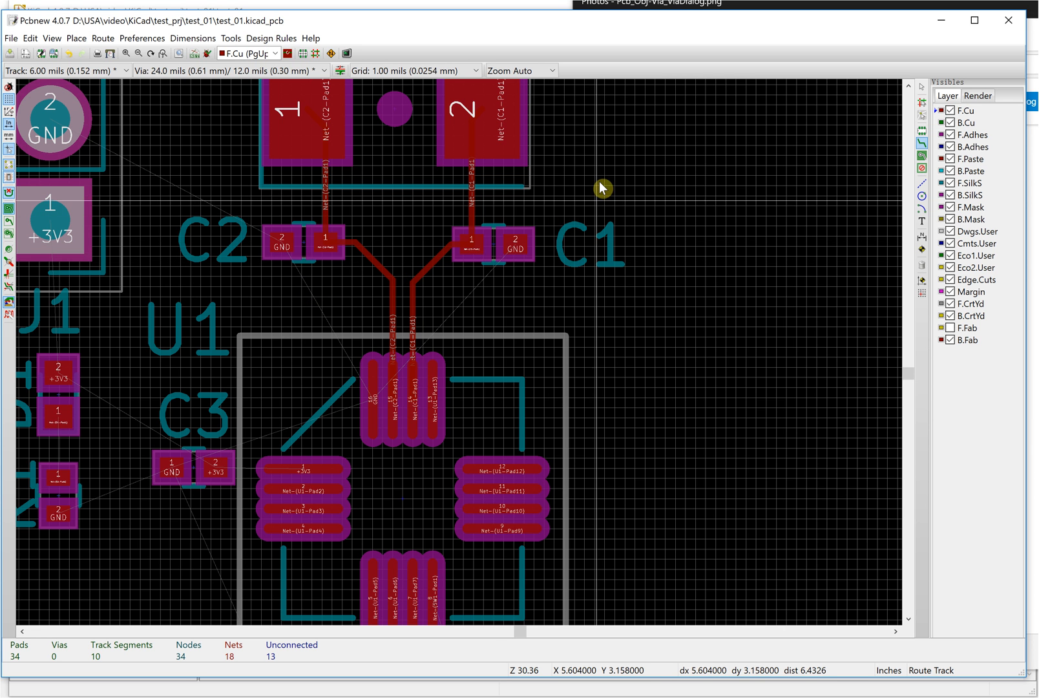
pyautogui.scroll(-1, 461, 356)
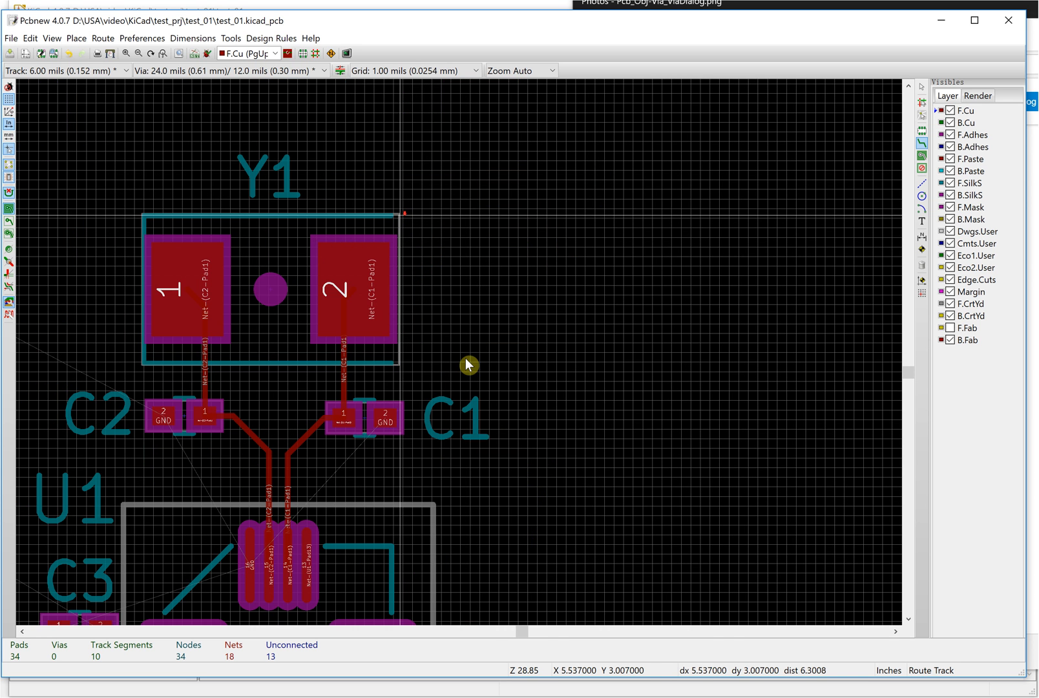
pyautogui.scroll(-2, 465, 370)
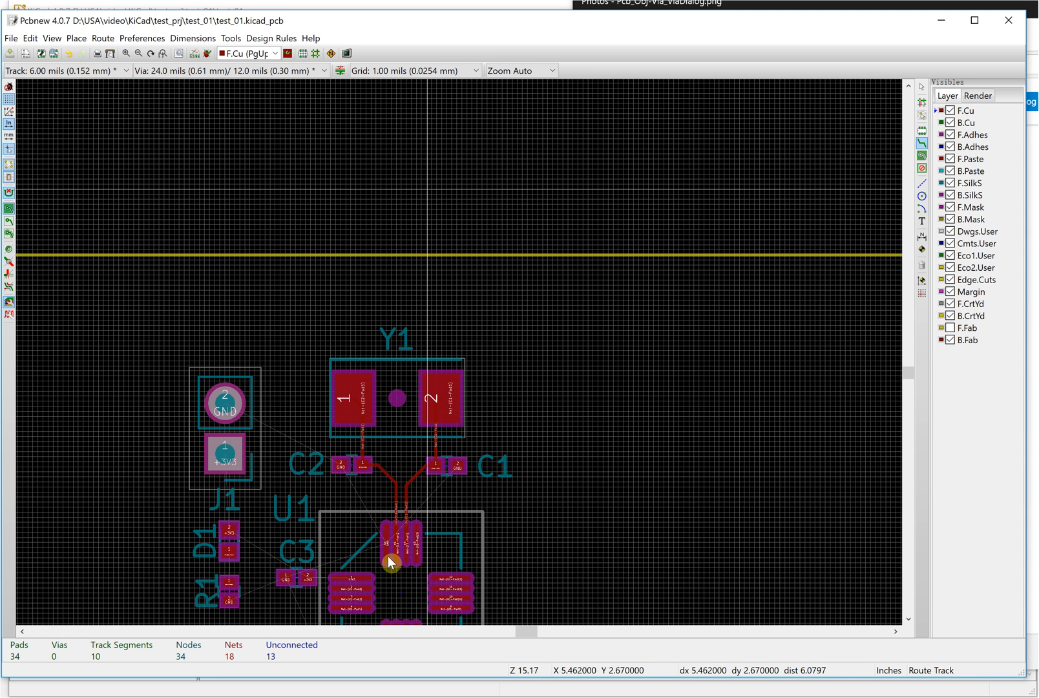
pyautogui.scroll(-1, 413, 253)
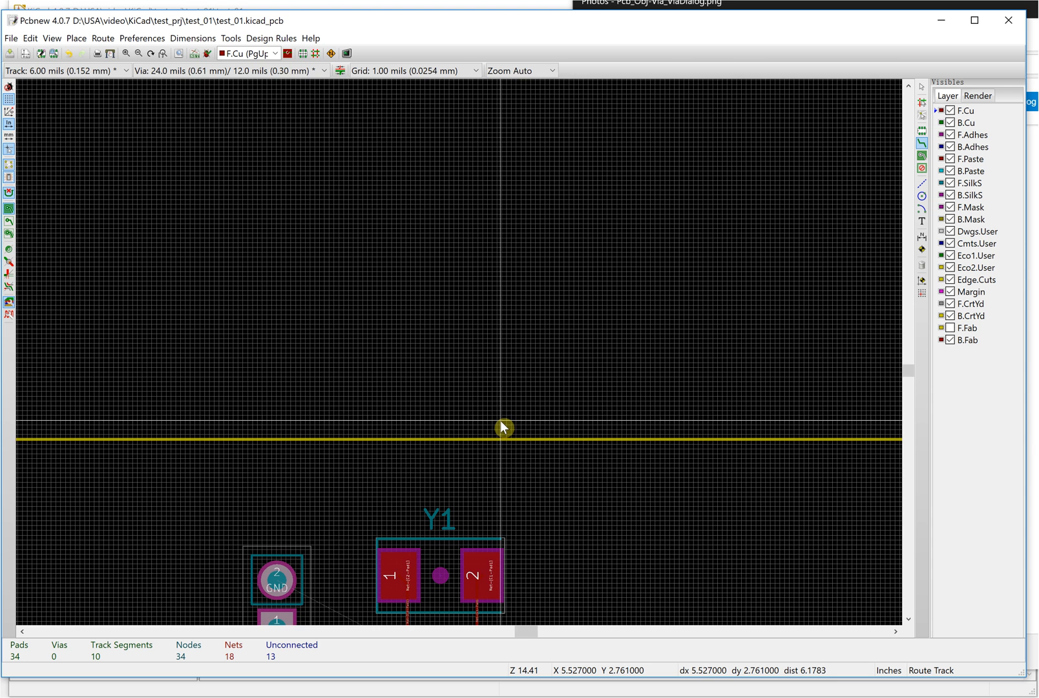
pyautogui.scroll(-1, 504, 427)
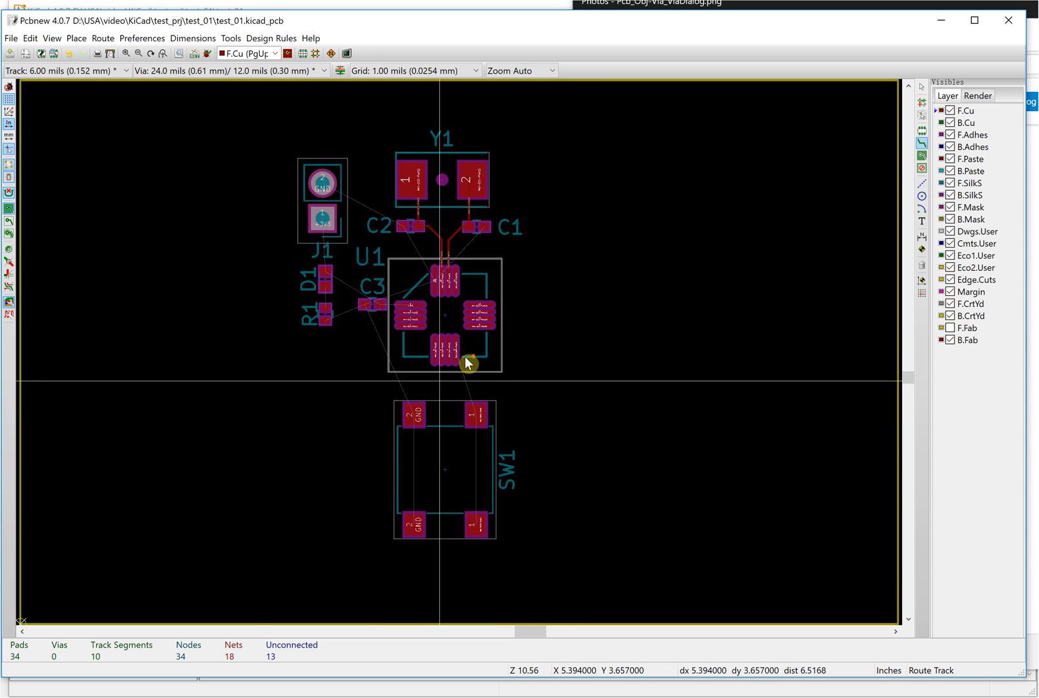
# - Route a track from pad 8 of U1 to the nearer pad 1 of SW1 and on to the switch's other pad 1
pyautogui.scroll(3, 464, 355)
pyautogui.scroll(3, 465, 357)
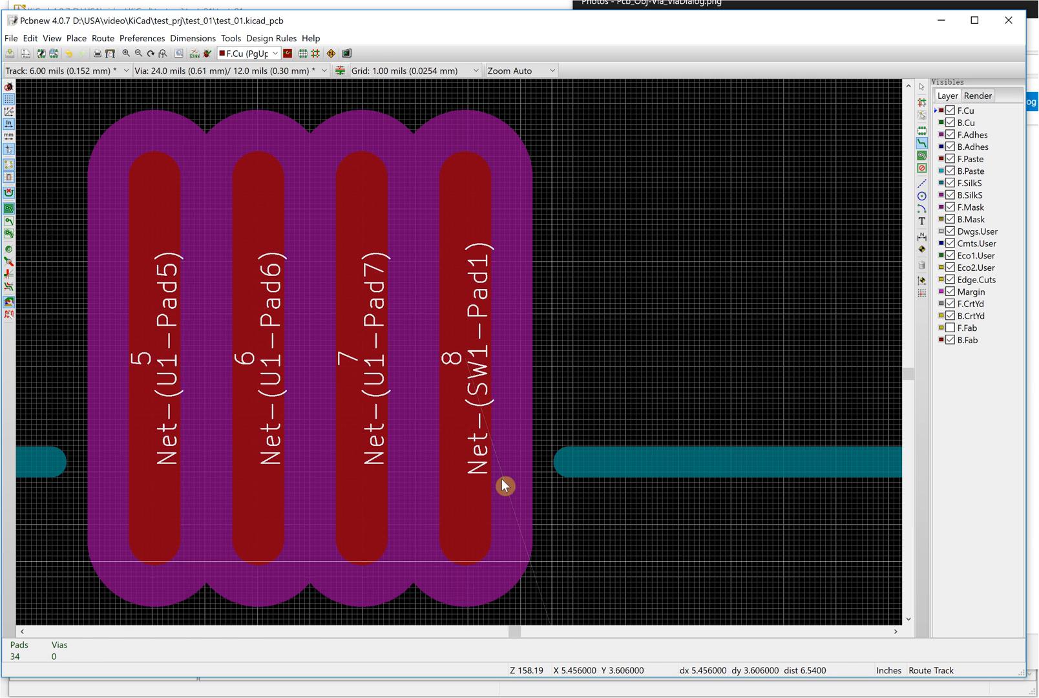
pyautogui.click(476, 366)
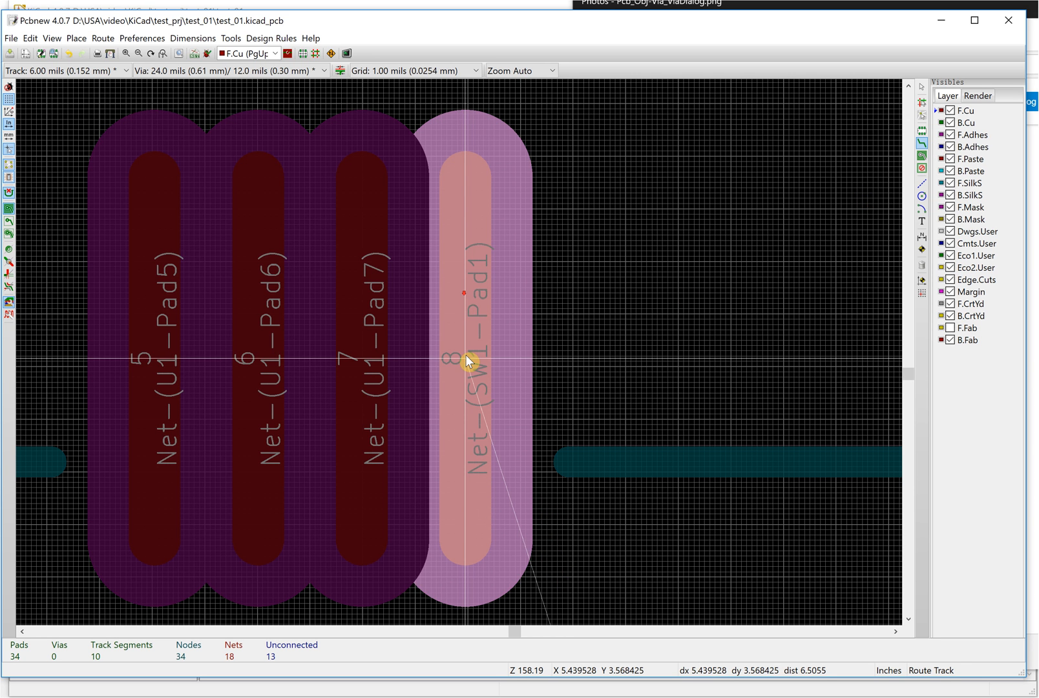
pyautogui.scroll(-1, 466, 363)
pyautogui.scroll(-5, 466, 358)
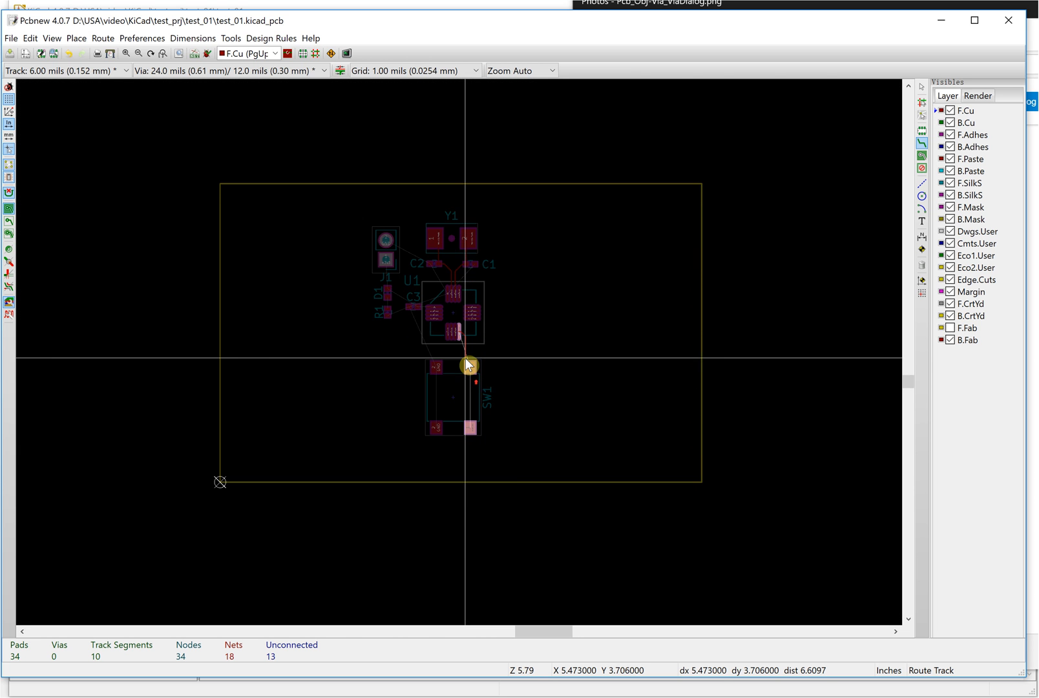
pyautogui.scroll(3, 471, 383)
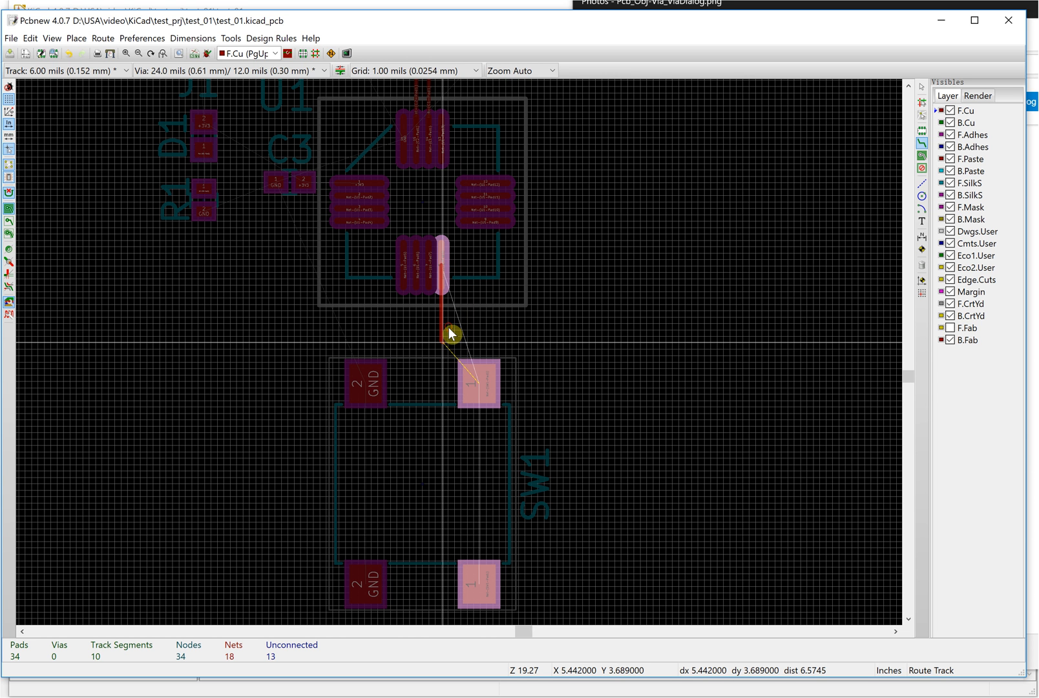
pyautogui.click(478, 374)
pyautogui.doubleClick(478, 381)
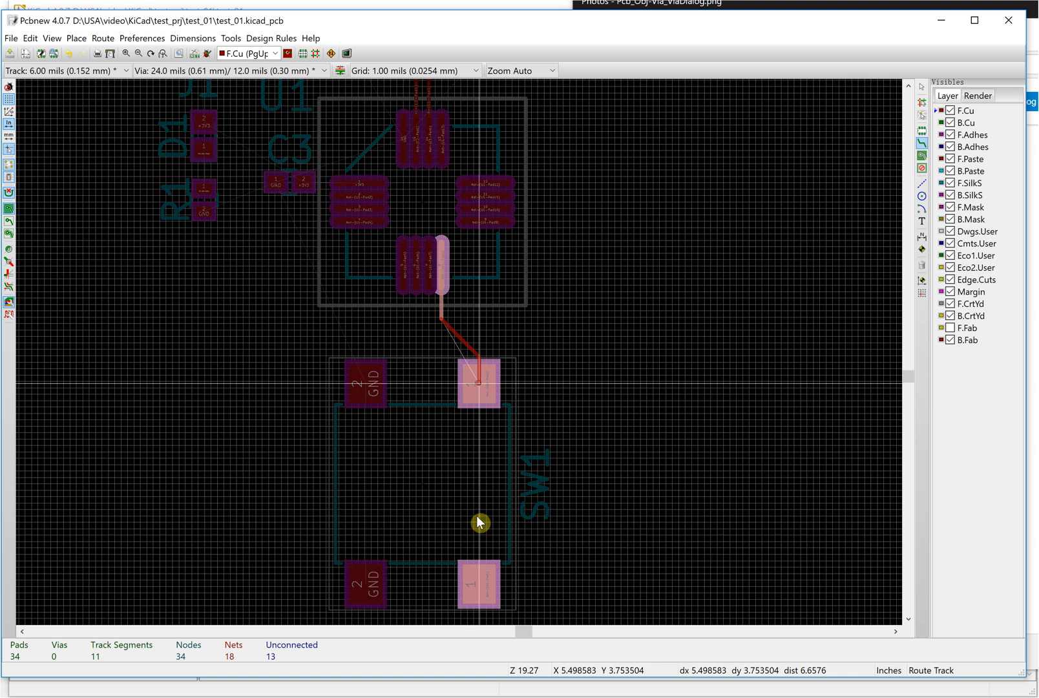
pyautogui.click(486, 387)
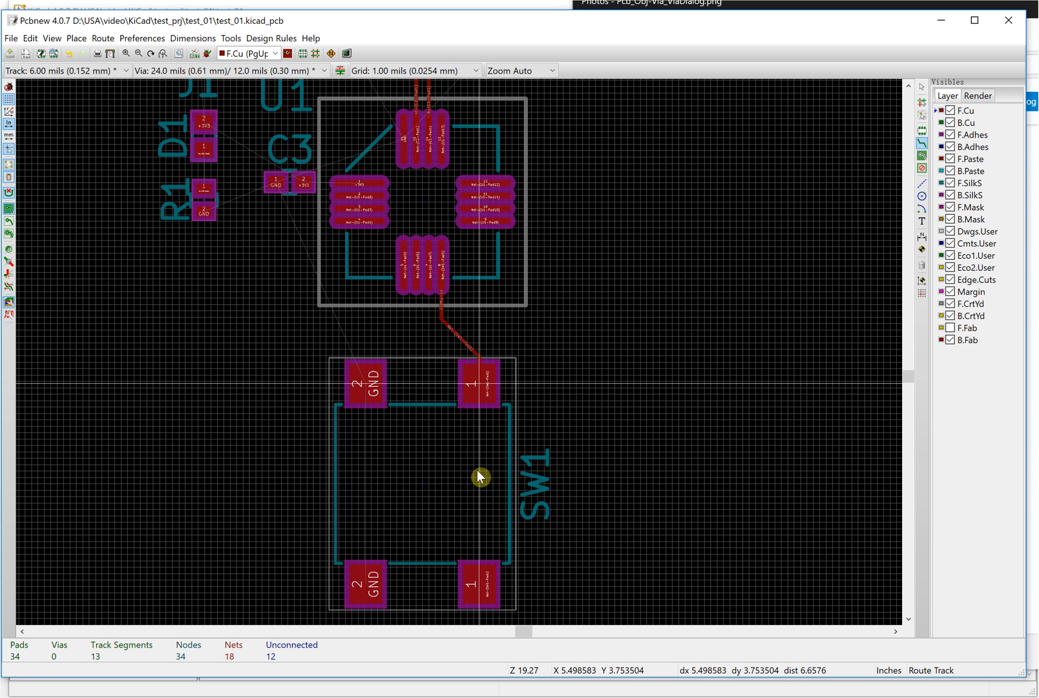
pyautogui.doubleClick(475, 581)
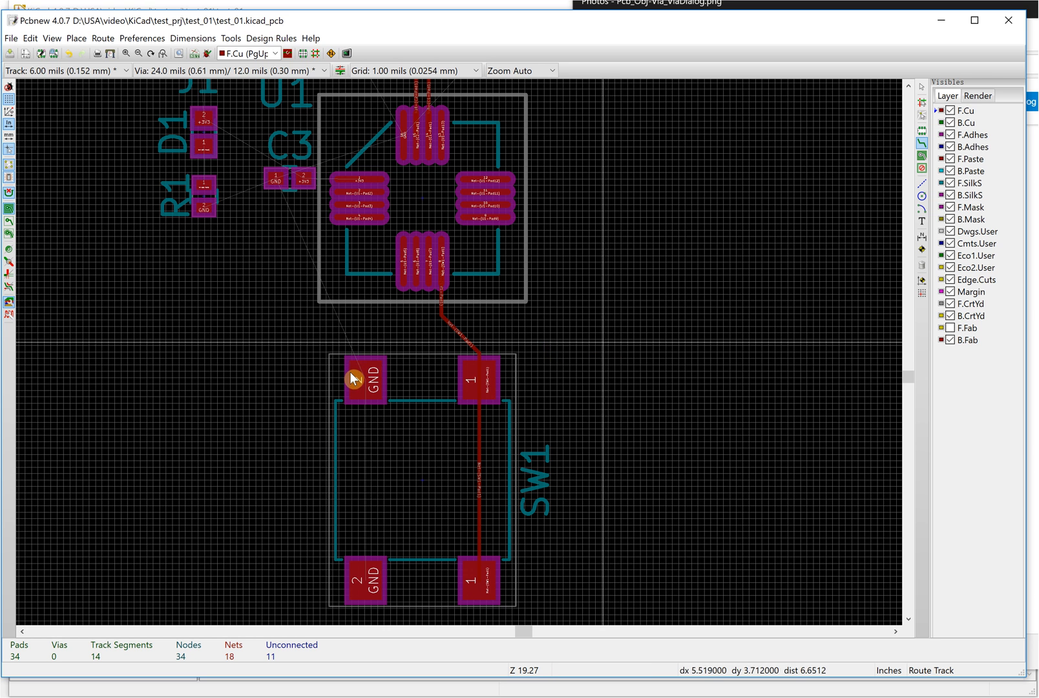
# - Route a +3V3 track from pad 1 of U1 to pad 2 of C3
pyautogui.scroll(-1, 312, 170)
pyautogui.scroll(2, 467, 360)
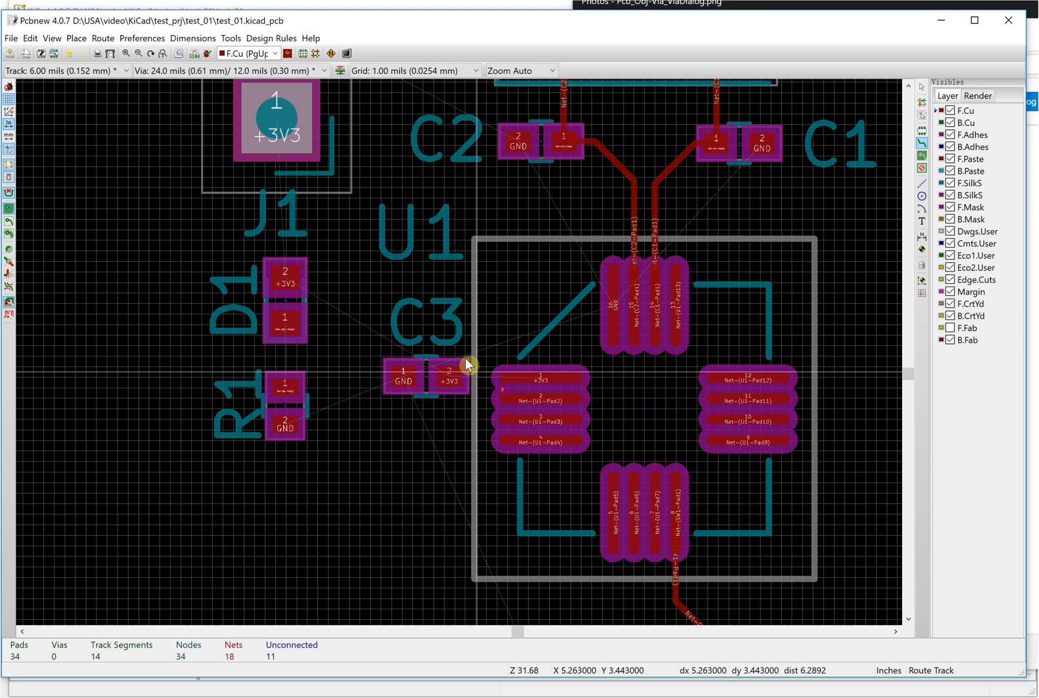
pyautogui.scroll(-1, 465, 356)
pyautogui.scroll(2, 476, 355)
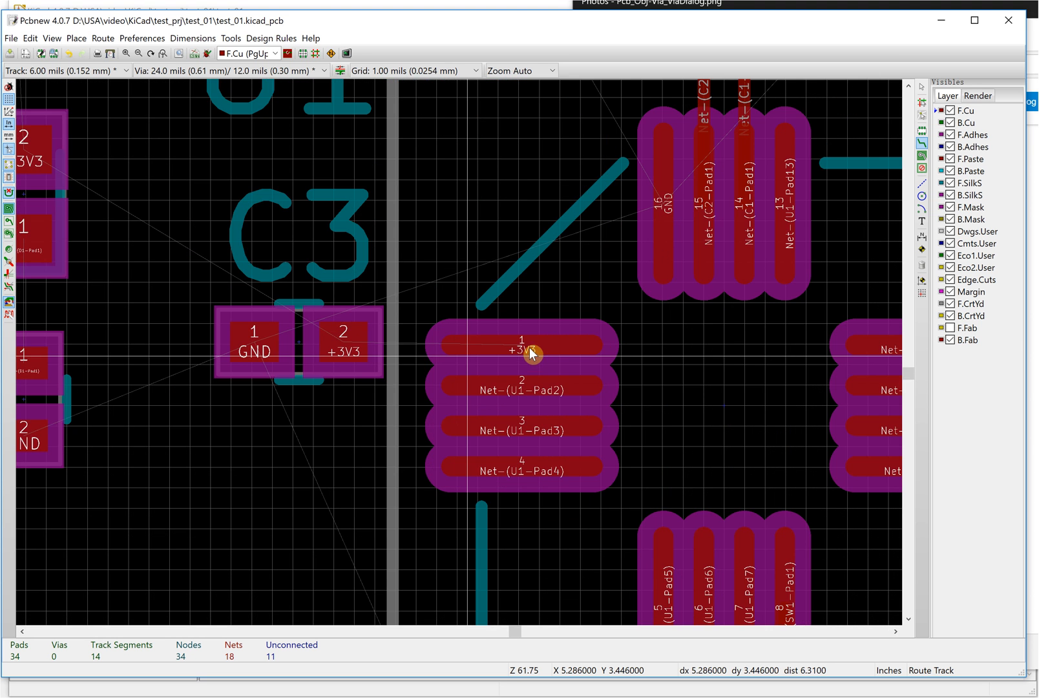
pyautogui.click(527, 348)
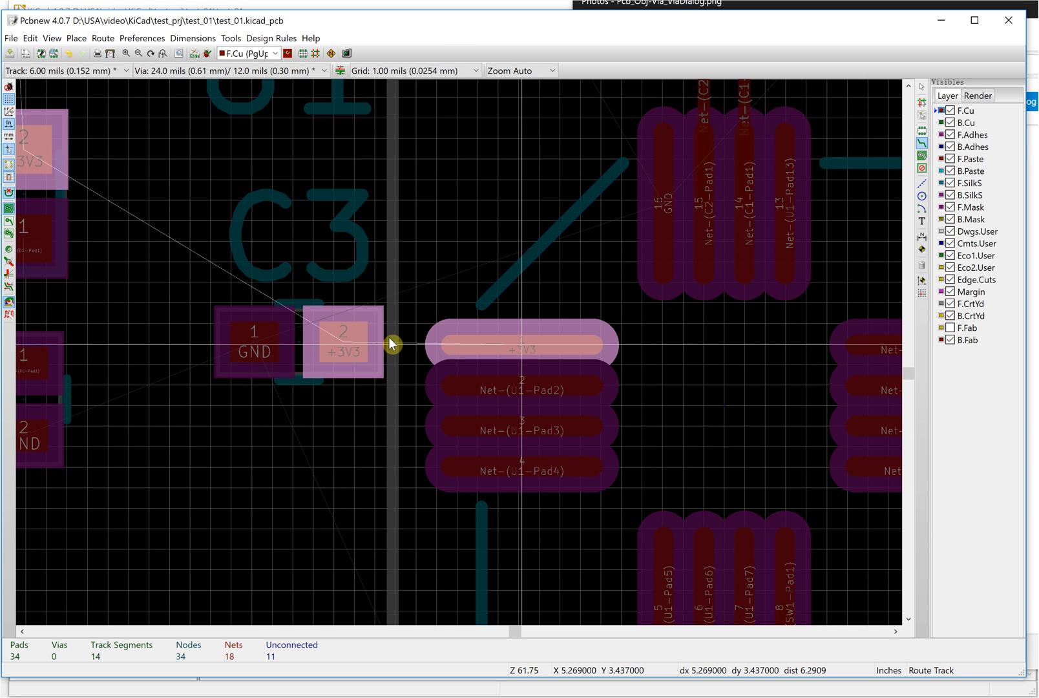
pyautogui.click(345, 334)
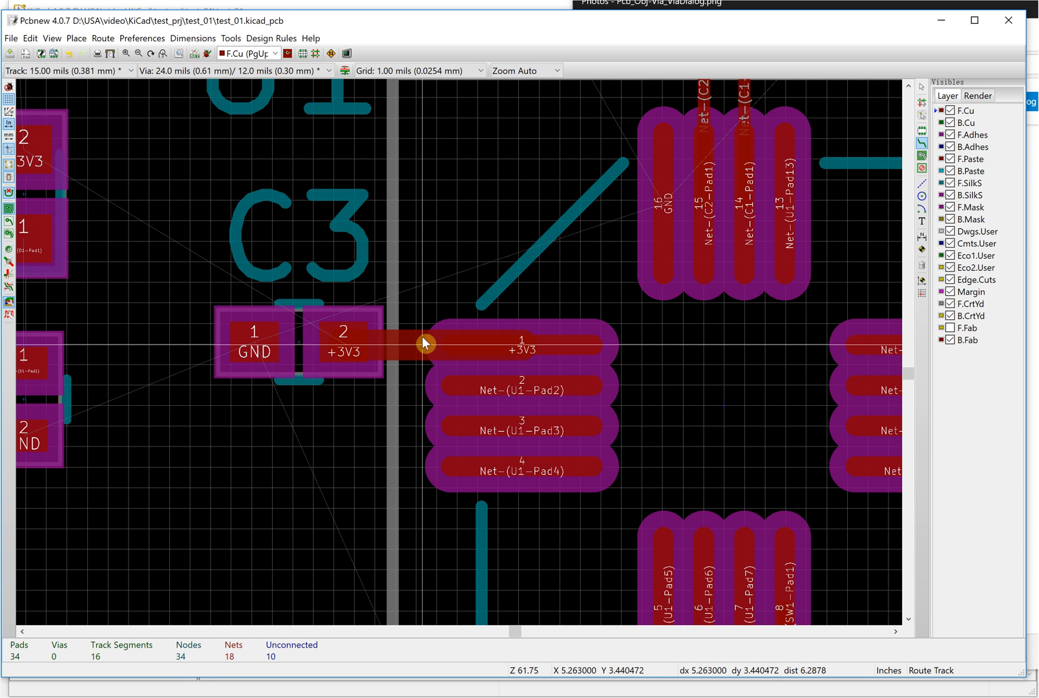
# - Check the track widths of the Default and Power net classes in the design rules
pyautogui.click(271, 38)
pyautogui.click(268, 52)
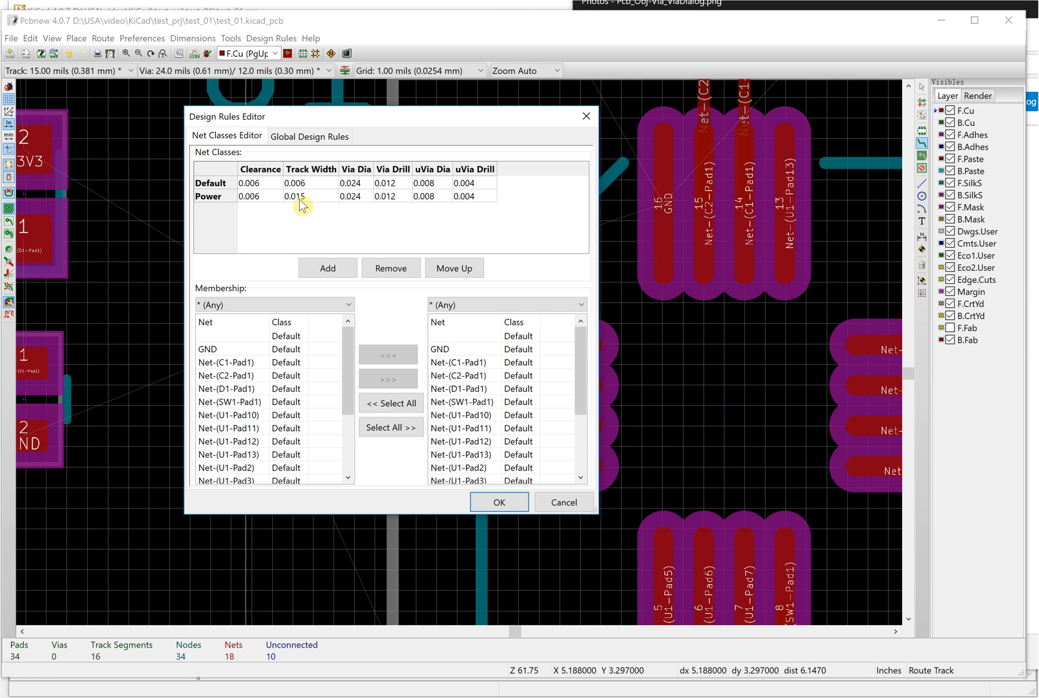
pyautogui.click(585, 116)
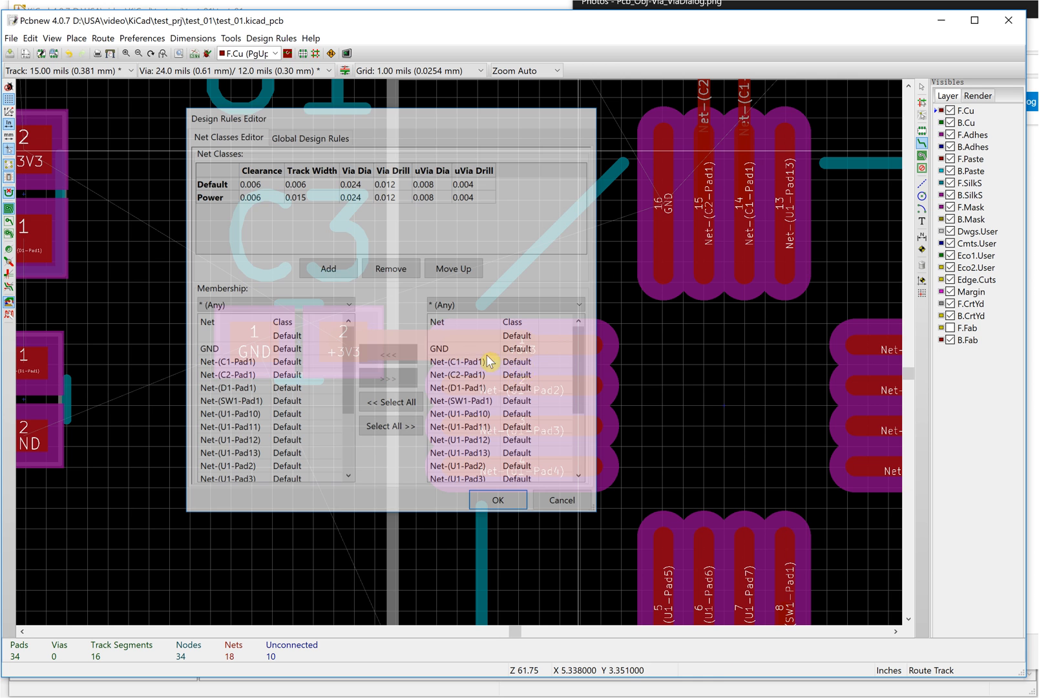
# - Route tracks from pad 1 of J1 to pad 2 of D1 and from pad 1 of D1 to pad 1 of R1
pyautogui.scroll(2, 464, 361)
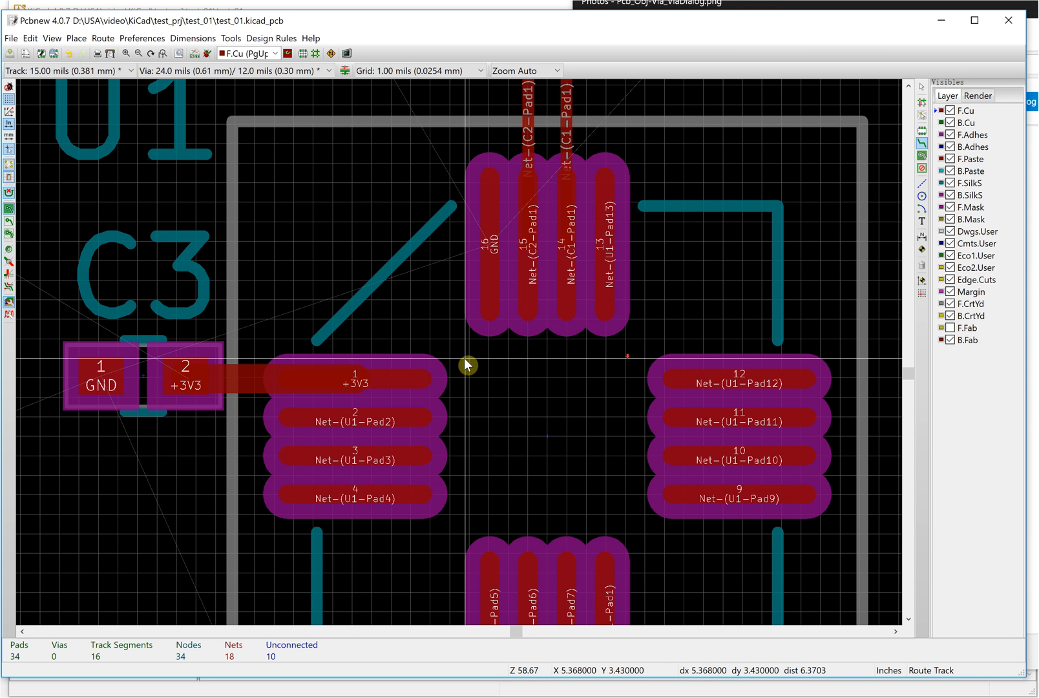
pyautogui.scroll(-1, 466, 364)
pyautogui.press('Home')
pyautogui.scroll(5, 468, 365)
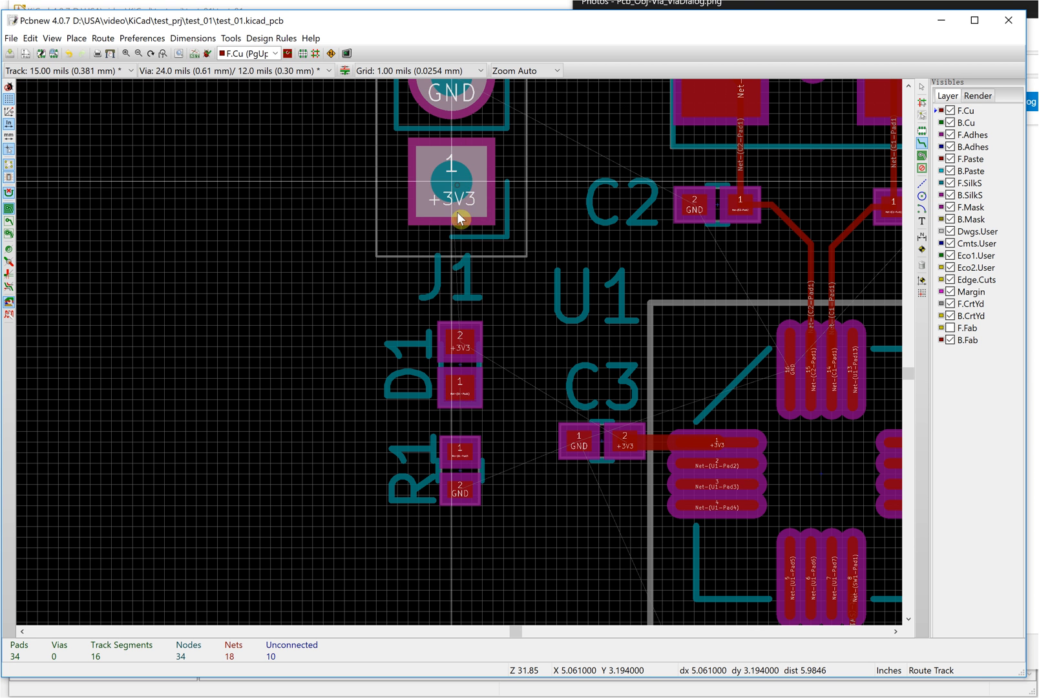
pyautogui.click(462, 197)
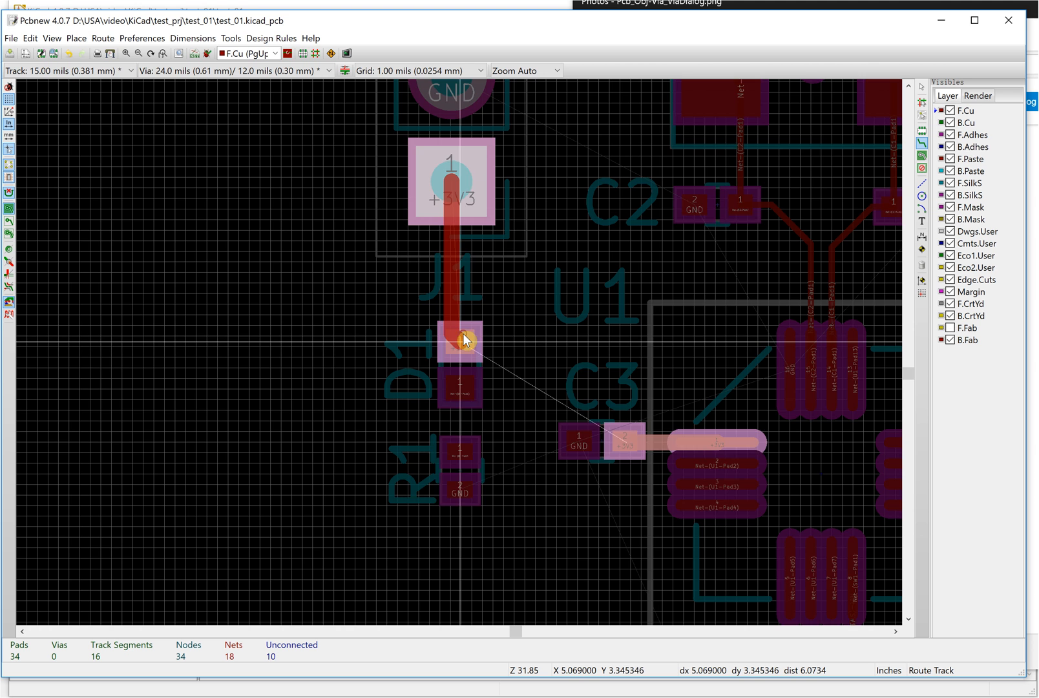
pyautogui.click(464, 338)
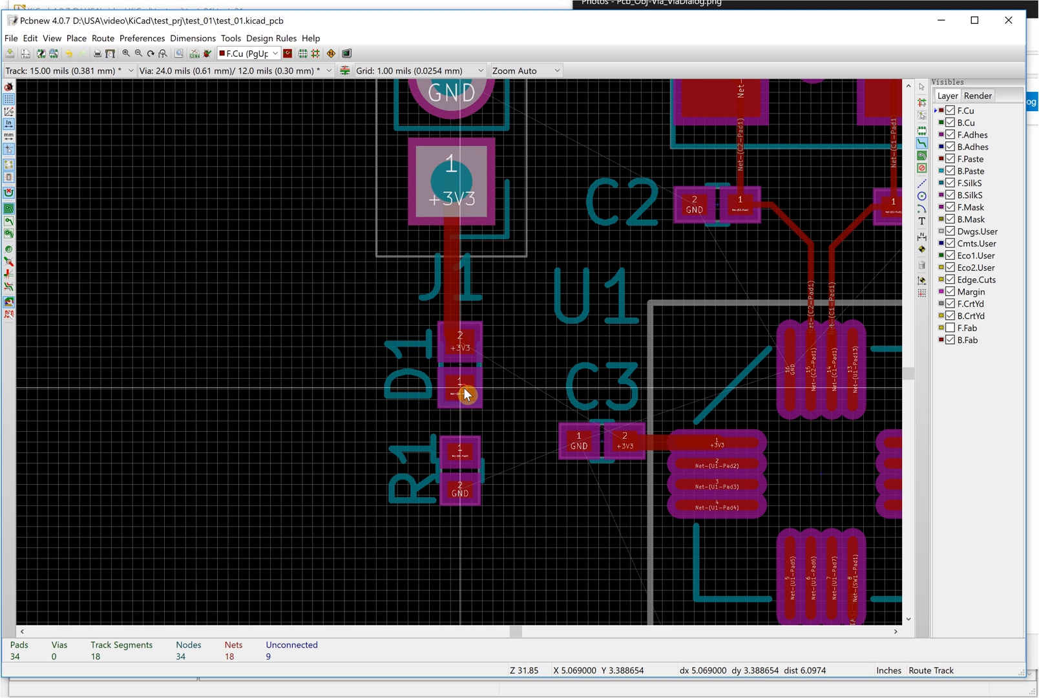
pyautogui.click(460, 462)
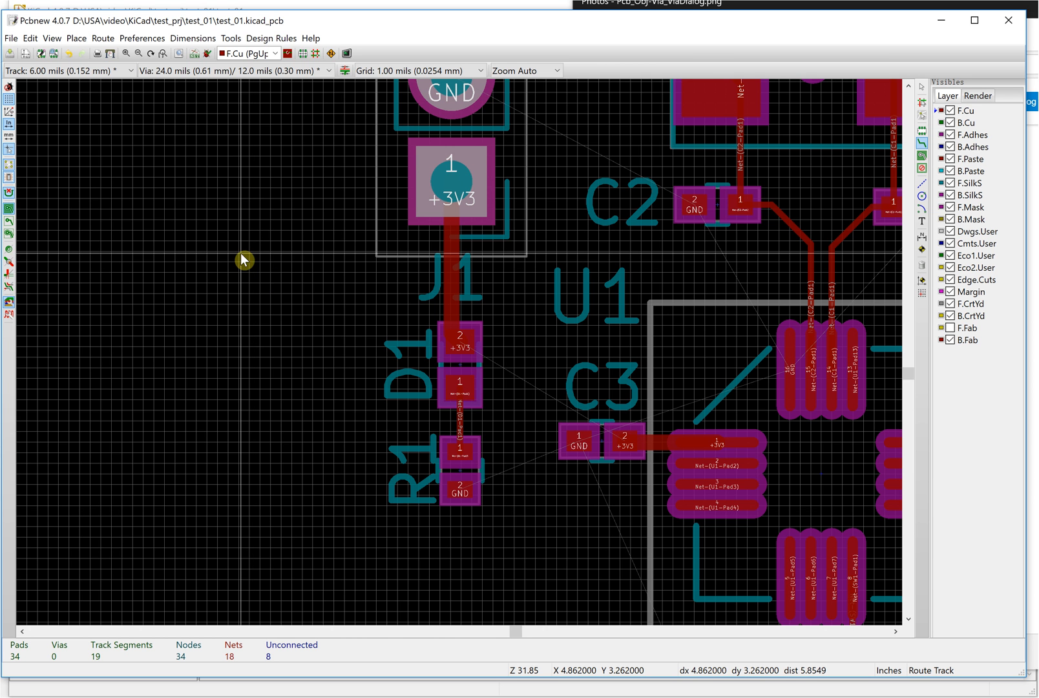
# - Route a GND track from pad 1 of C3 straight down and place a through via at its end
pyautogui.scroll(-1, 465, 358)
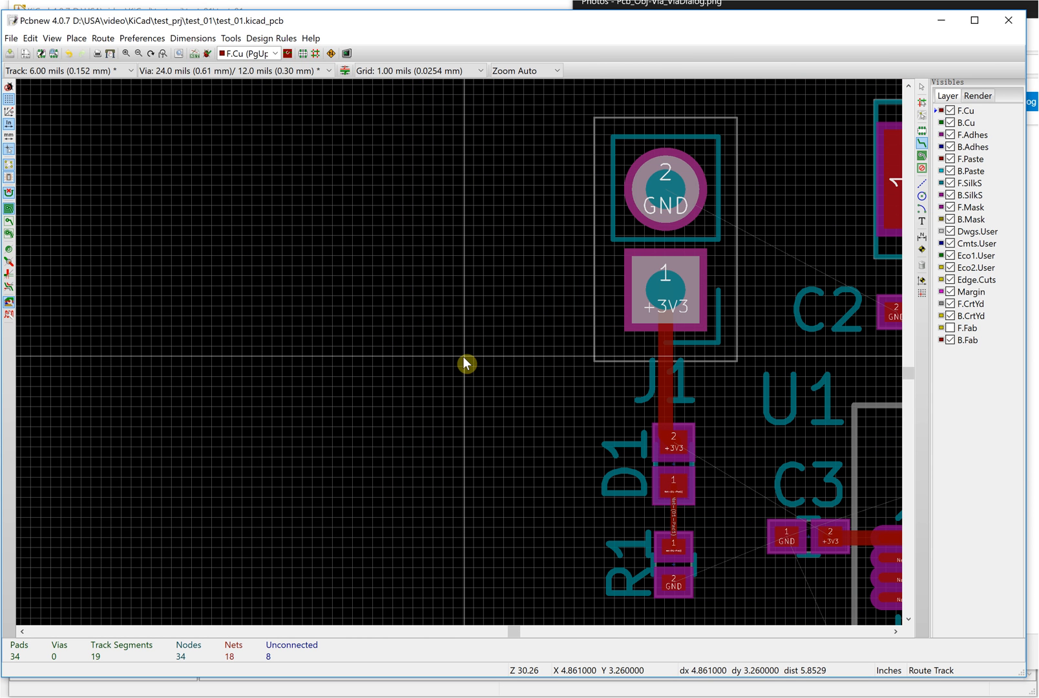
pyautogui.scroll(-4, 463, 356)
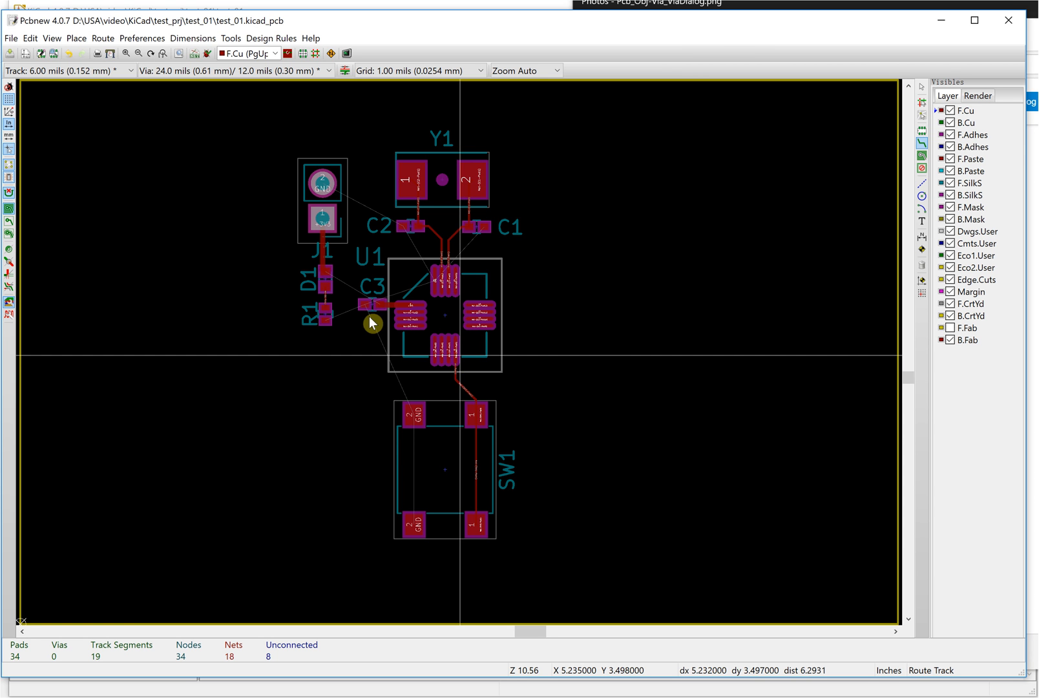
pyautogui.scroll(5, 465, 358)
pyautogui.scroll(2, 466, 361)
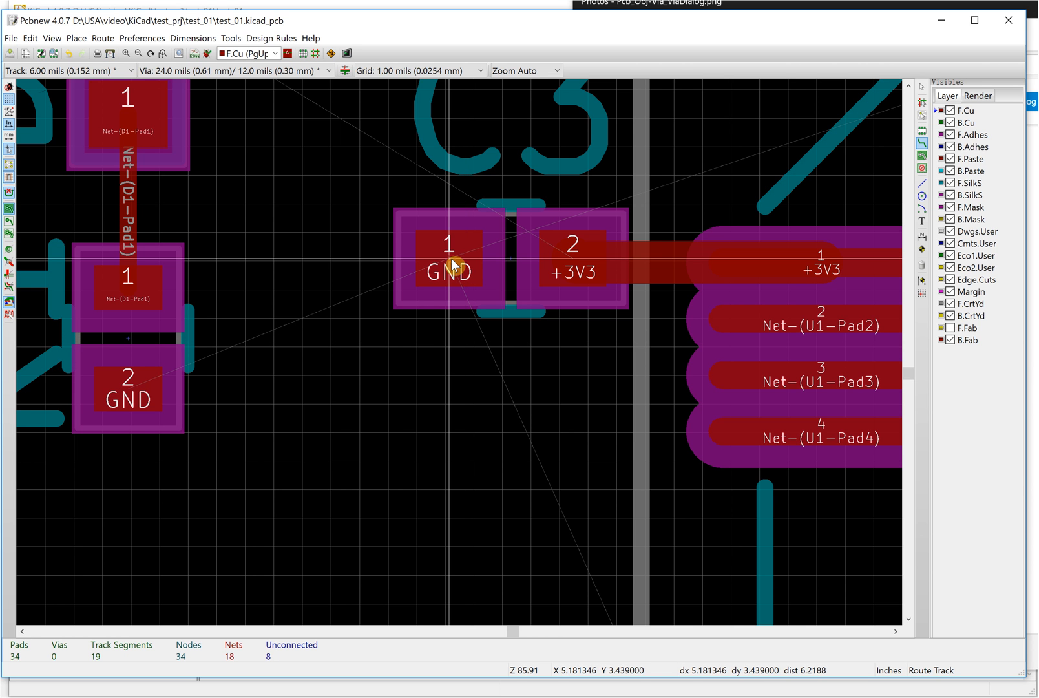
pyautogui.click(446, 298)
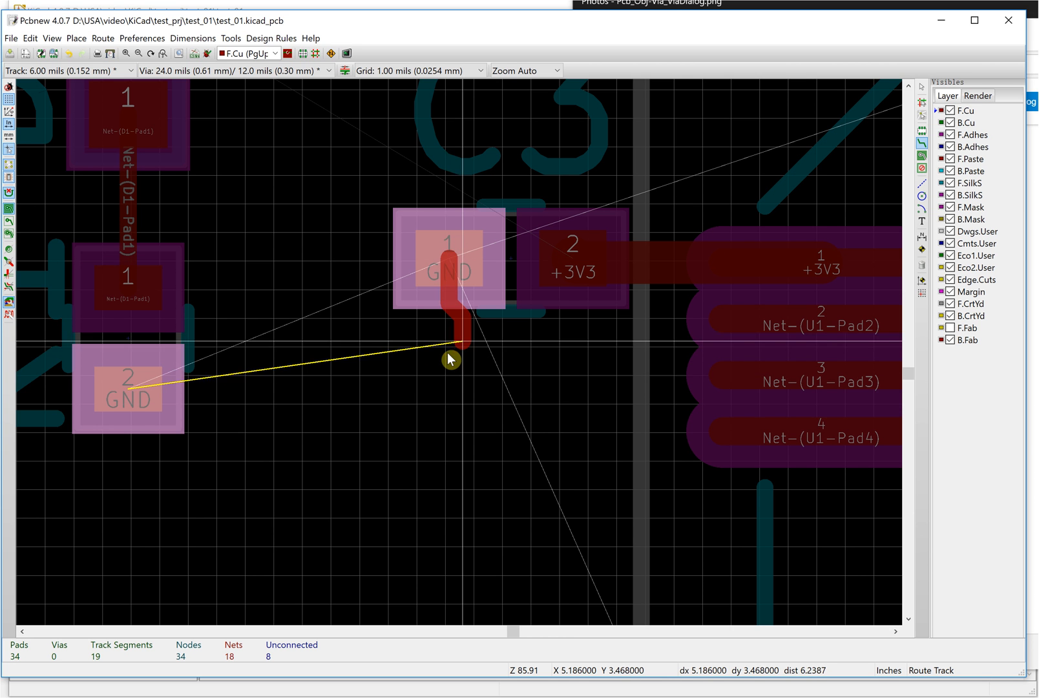
pyautogui.press('Escape')
pyautogui.click(449, 352)
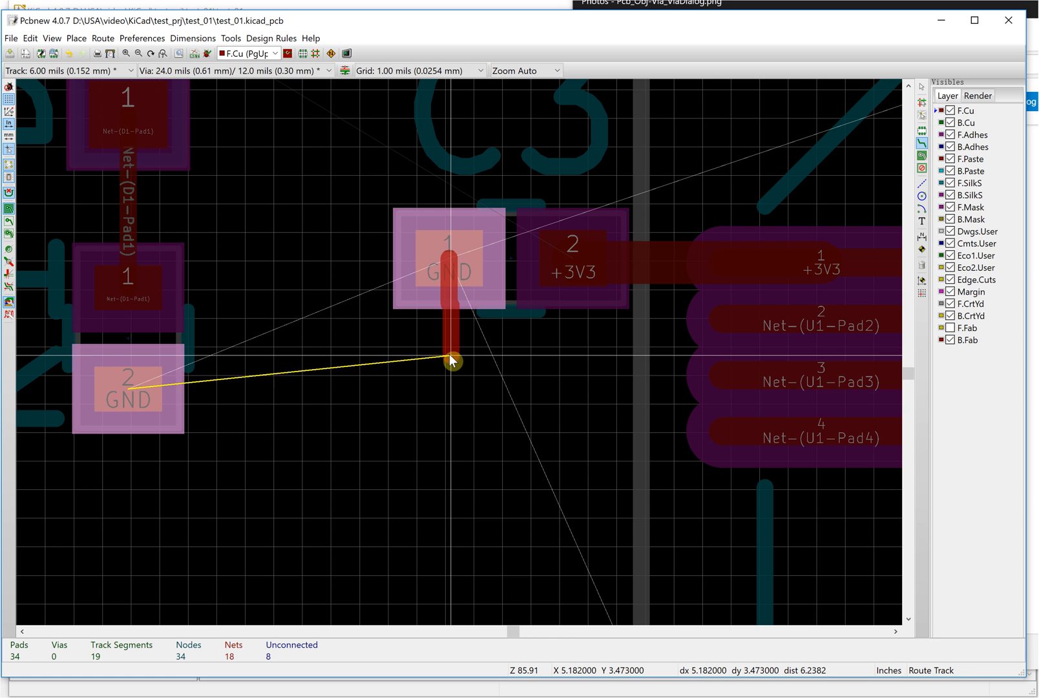
pyautogui.click(448, 353)
pyautogui.rightClick(448, 353)
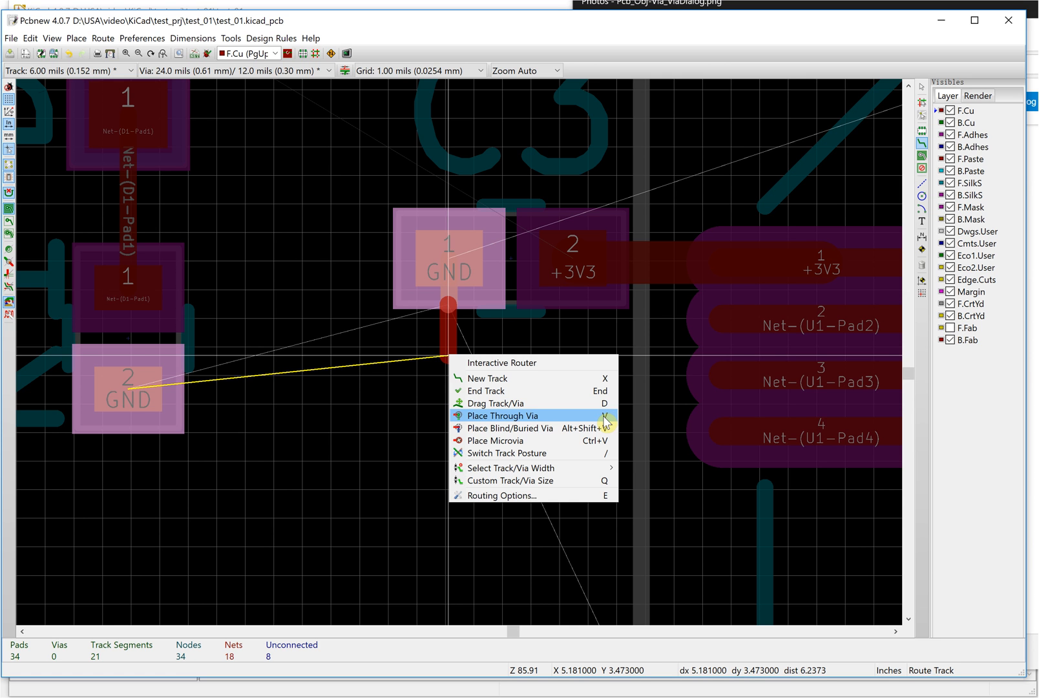
pyautogui.click(503, 419)
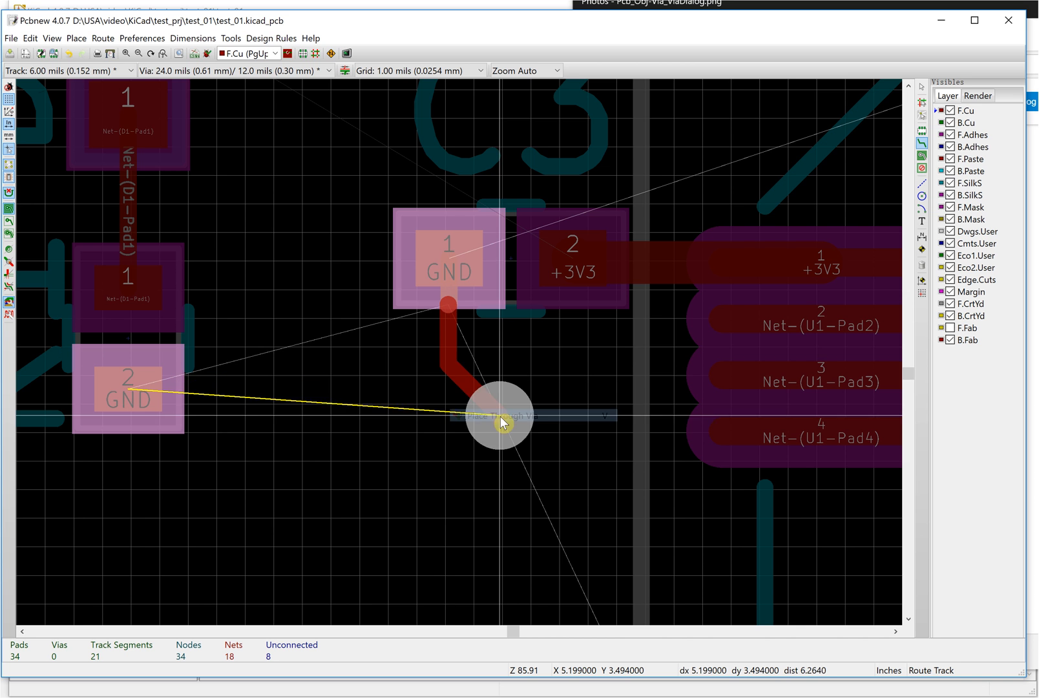
pyautogui.click(428, 418)
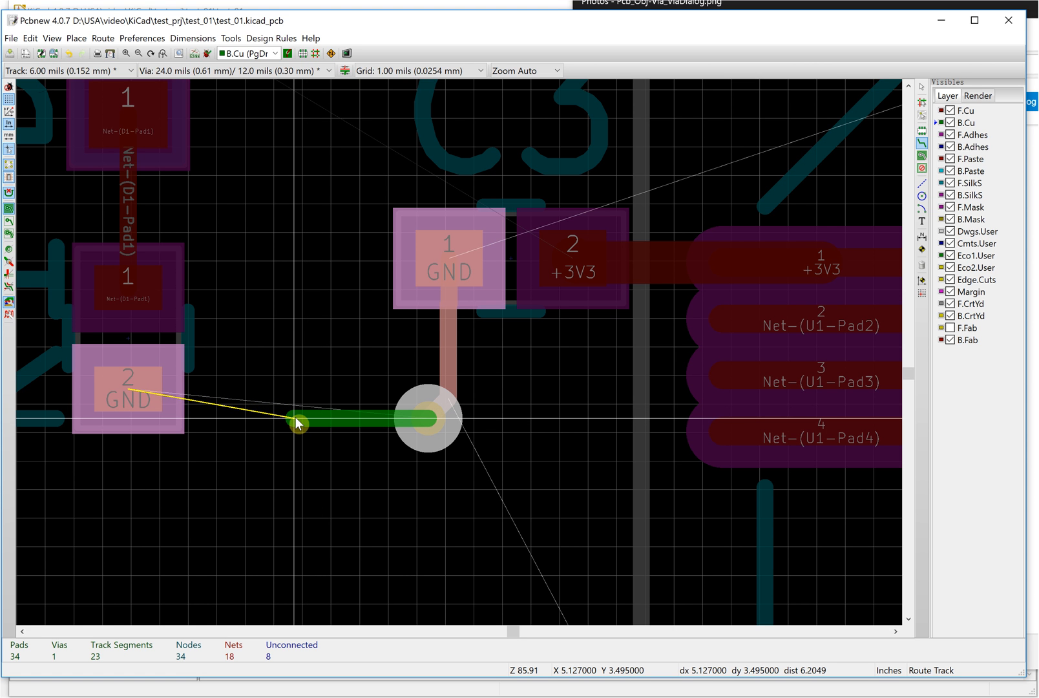
# - Continue the GND track on B.Cu to a second through via and finish it on F.Cu at pad 2 of R1
pyautogui.press('v')
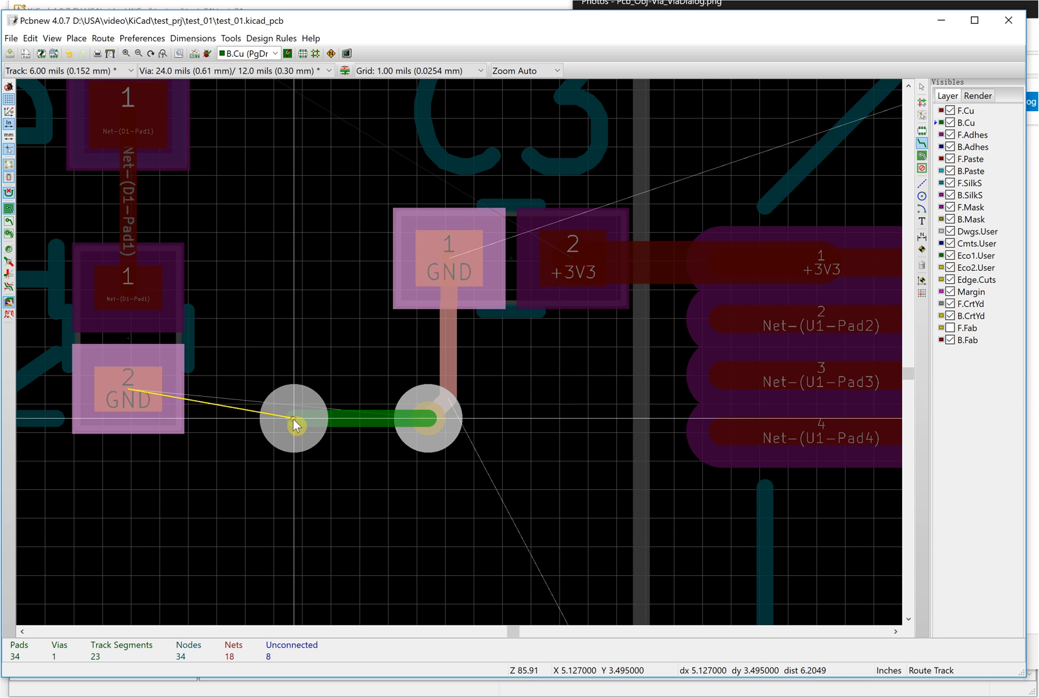
pyautogui.click(295, 421)
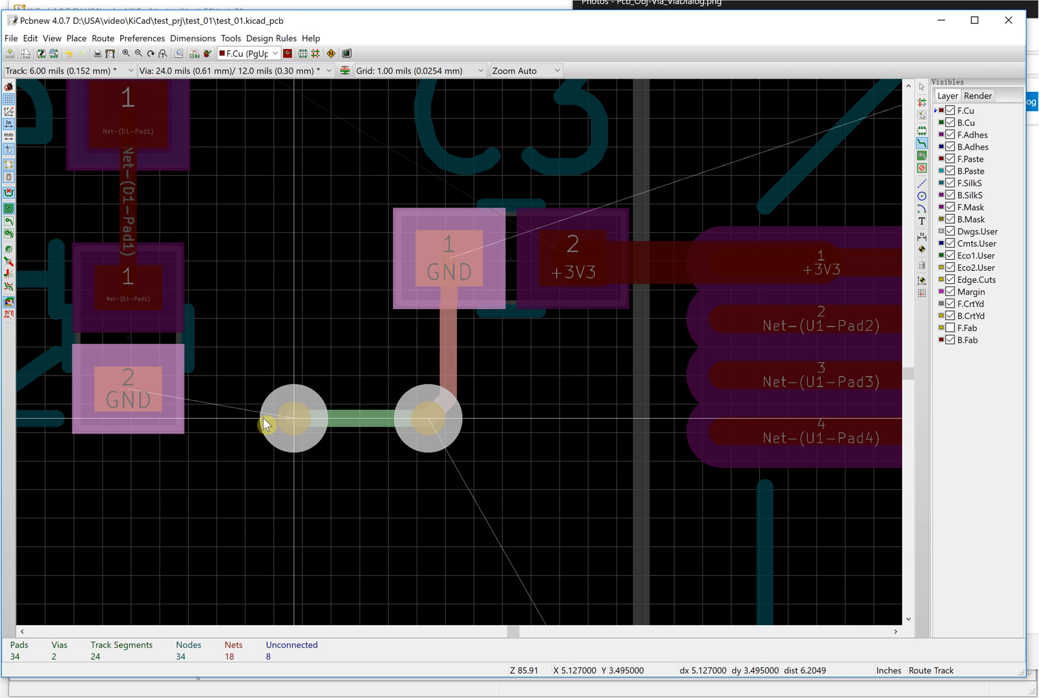
pyautogui.click(138, 397)
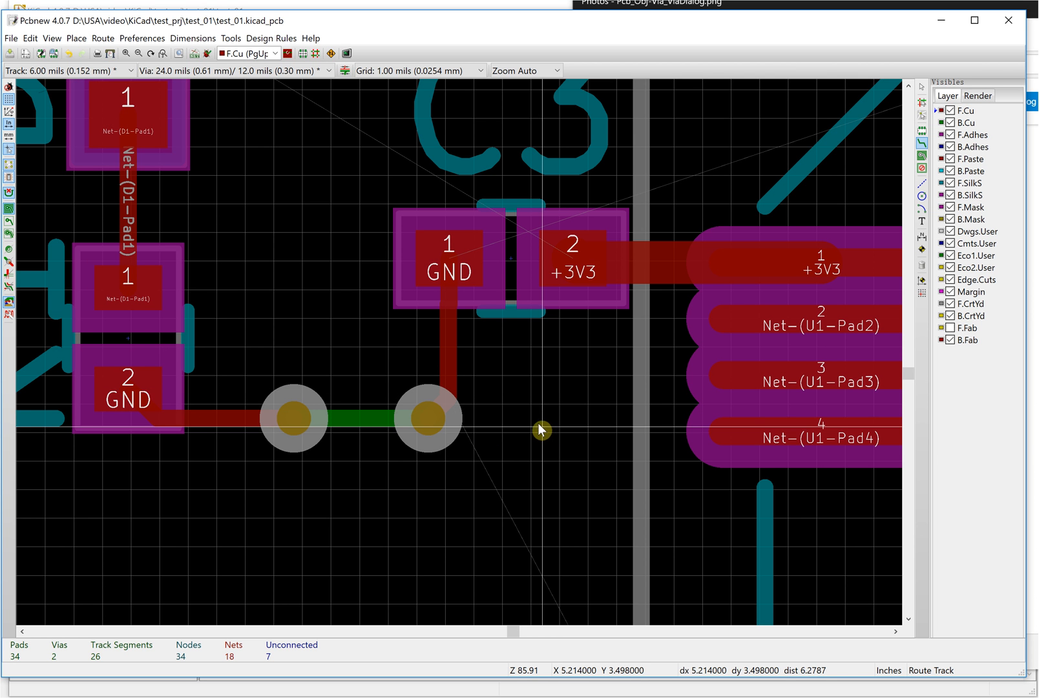
# - Examine the remaining unrouted connections across the whole board outline
pyautogui.scroll(-1, 331, 260)
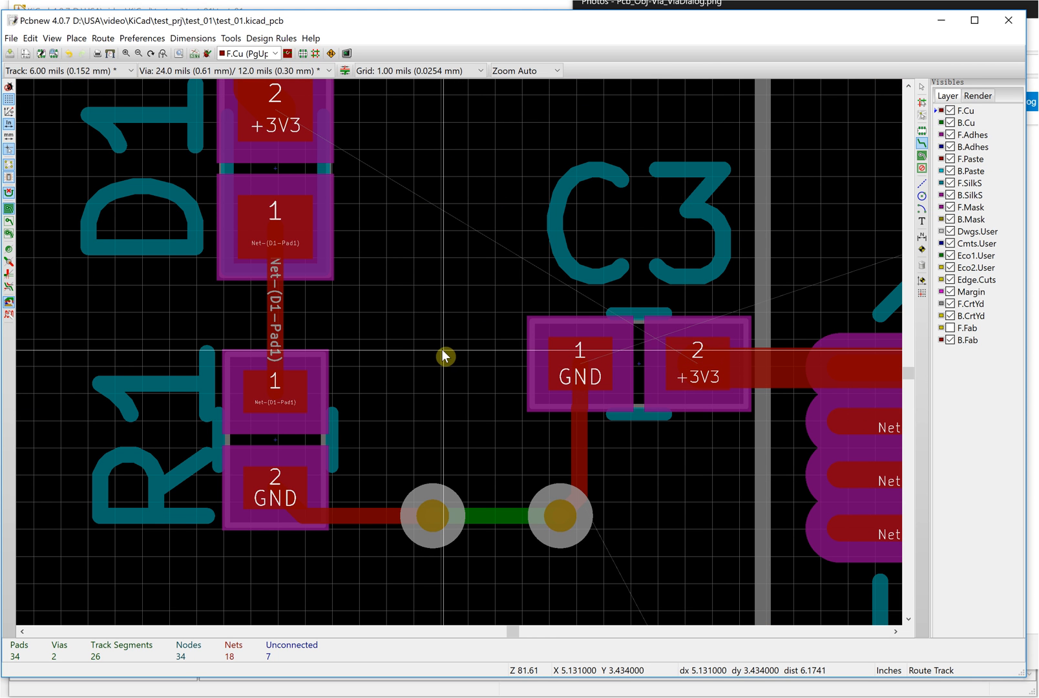
pyautogui.scroll(-2, 468, 363)
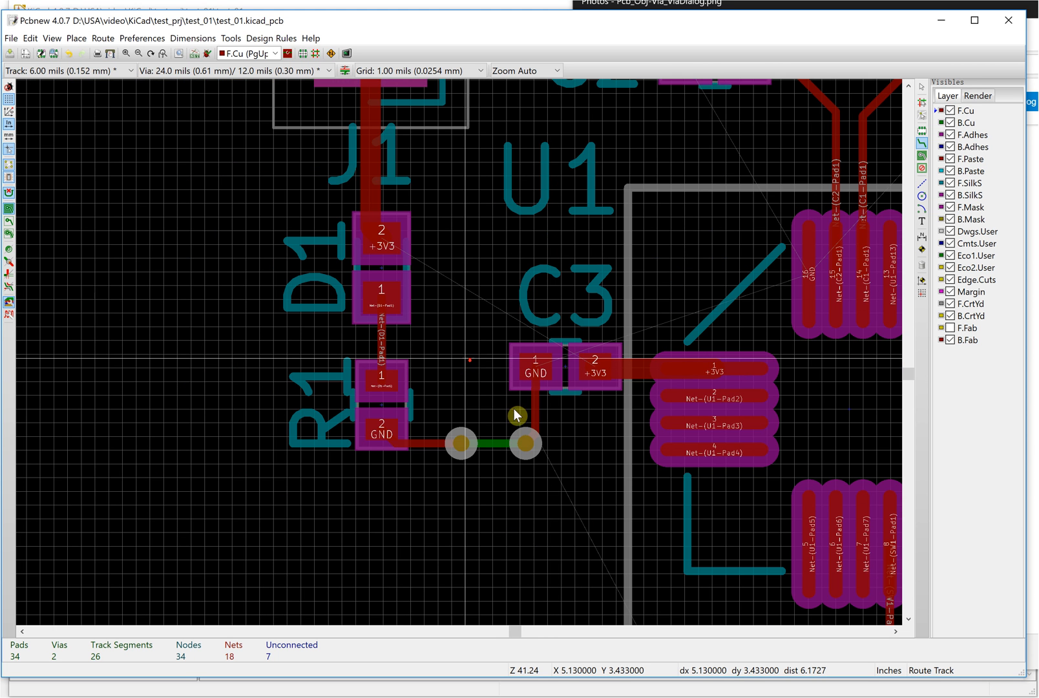
pyautogui.scroll(-2, 466, 358)
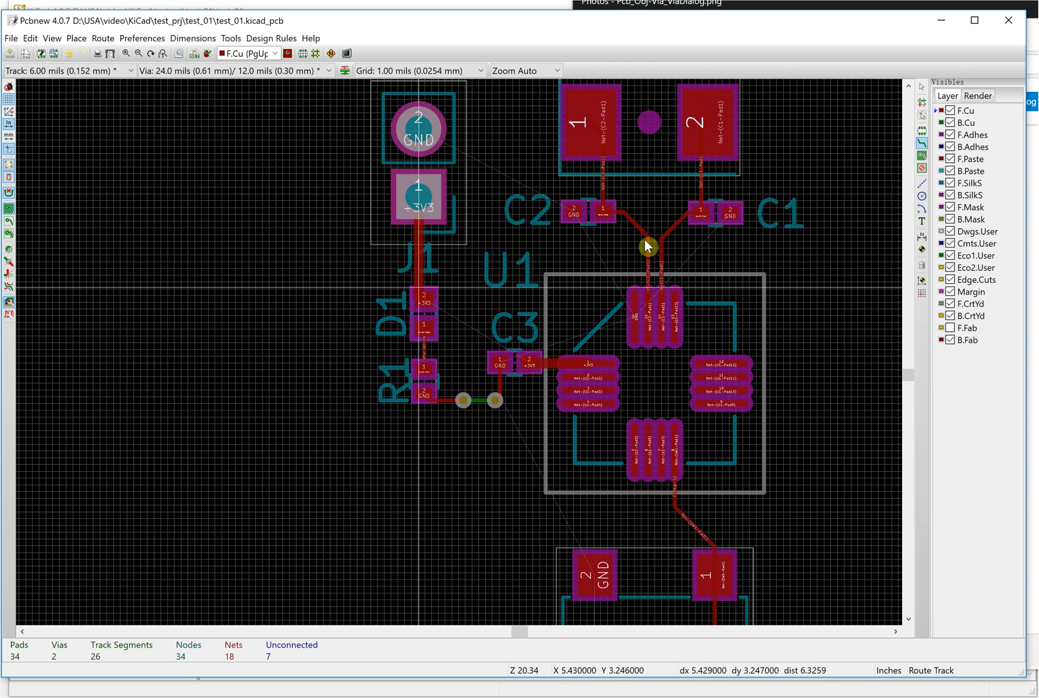
pyautogui.press('F4')
pyautogui.scroll(-1, 538, 391)
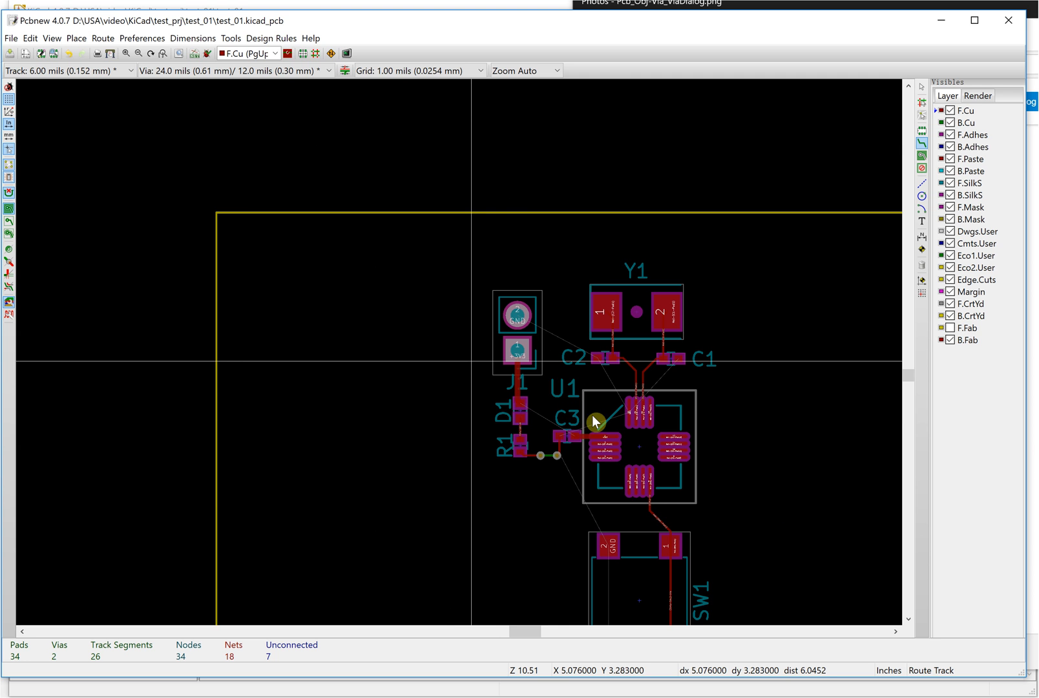
pyautogui.scroll(-1, 465, 357)
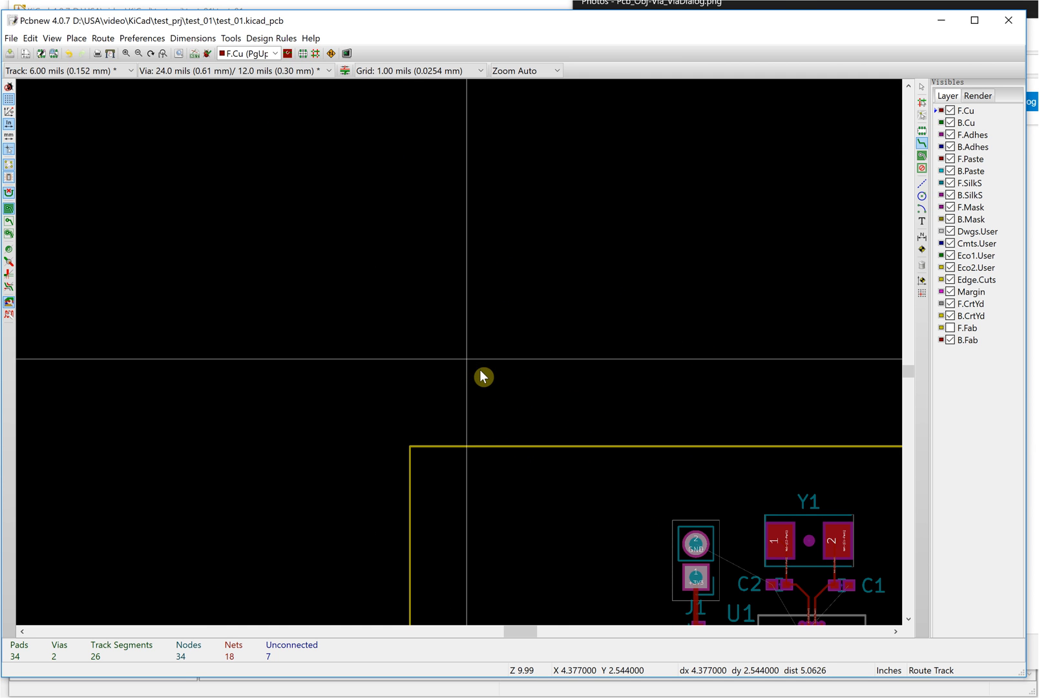
pyautogui.press('Home')
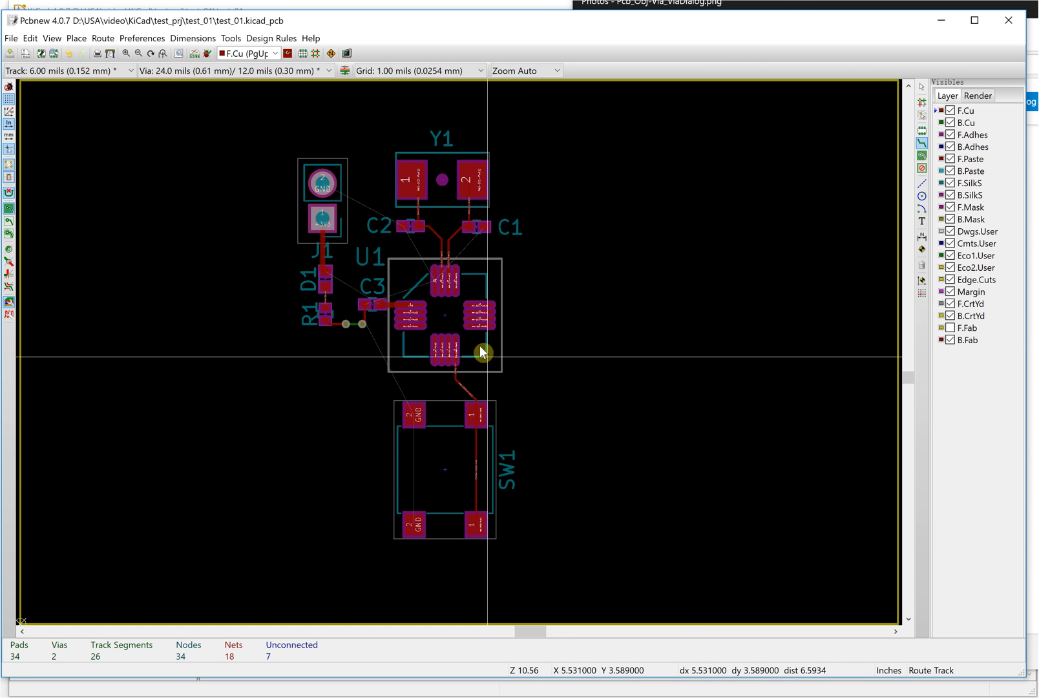
pyautogui.scroll(-1, 465, 358)
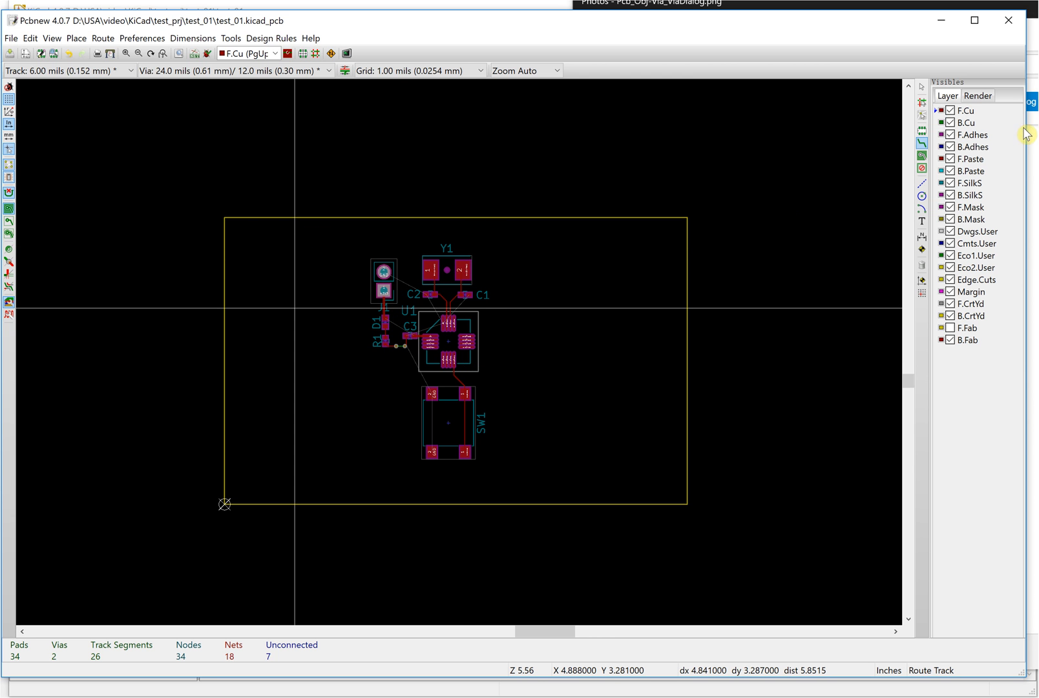
# - Start a copper zone on F.Cu at the upper-left corner of the board outline, assigned to the GND net with thermal relief pads
pyautogui.click(923, 156)
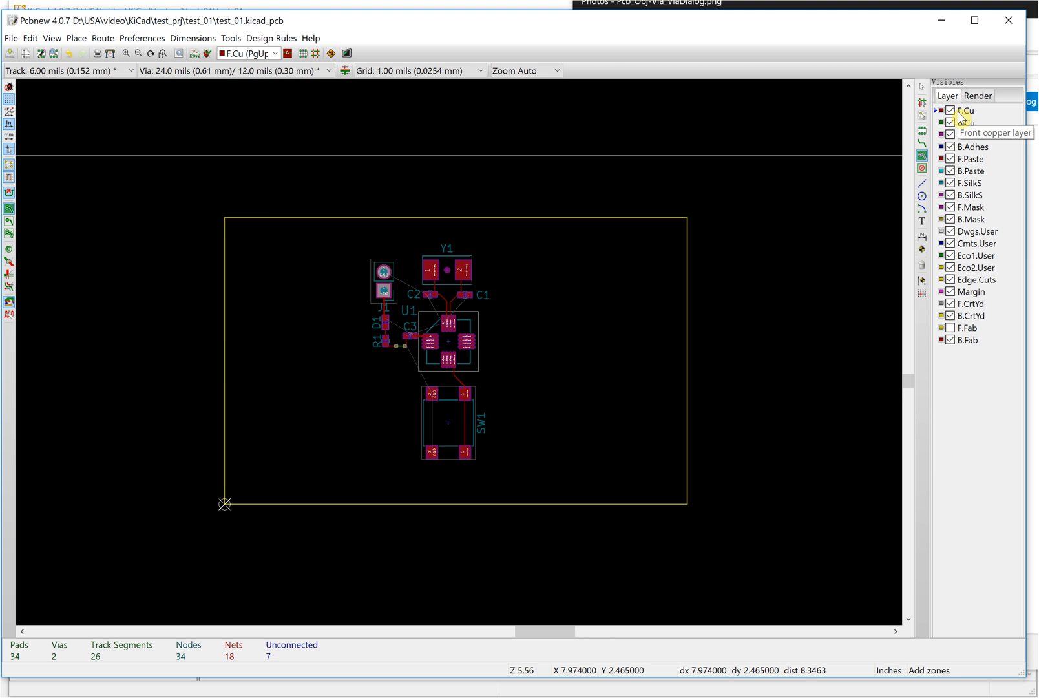
pyautogui.click(225, 218)
pyautogui.scroll(5, 221, 217)
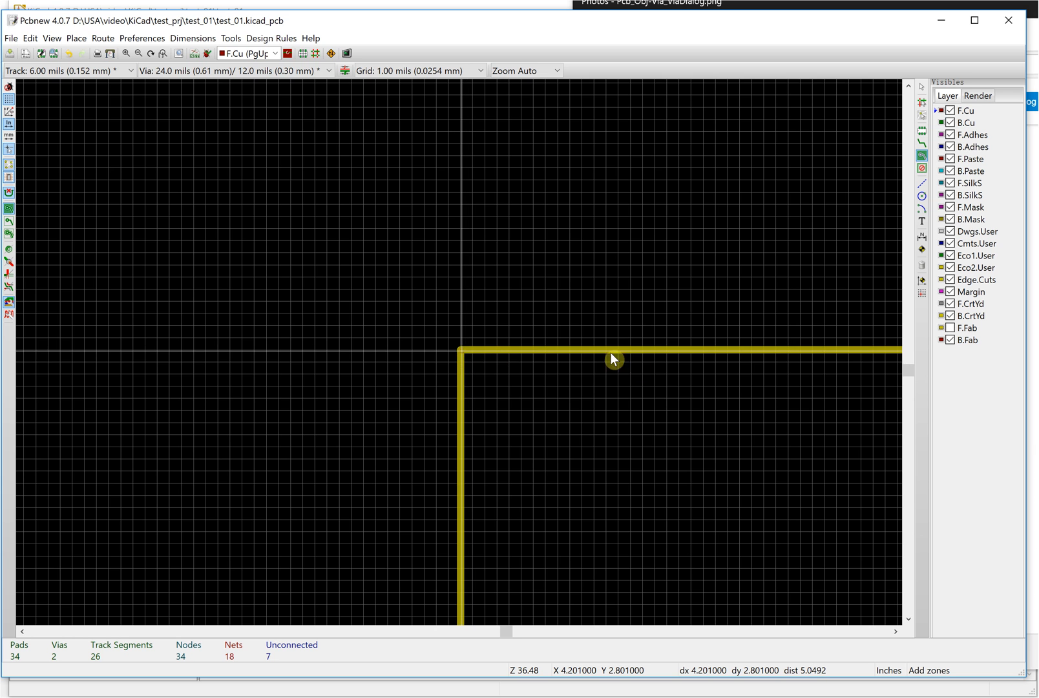
pyautogui.click(456, 380)
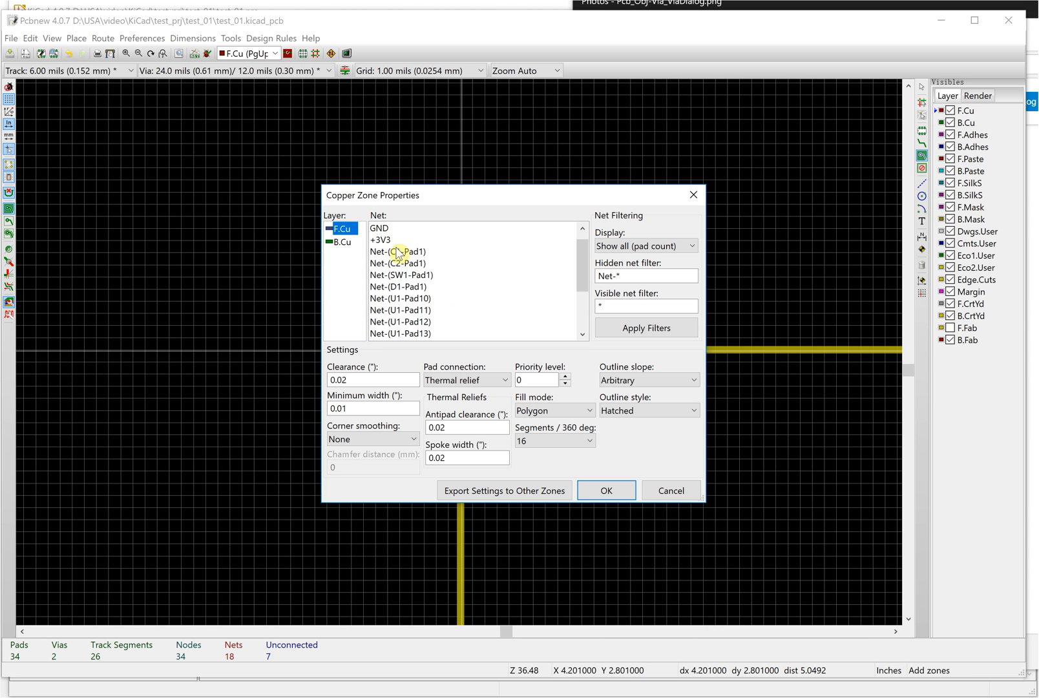
pyautogui.click(380, 228)
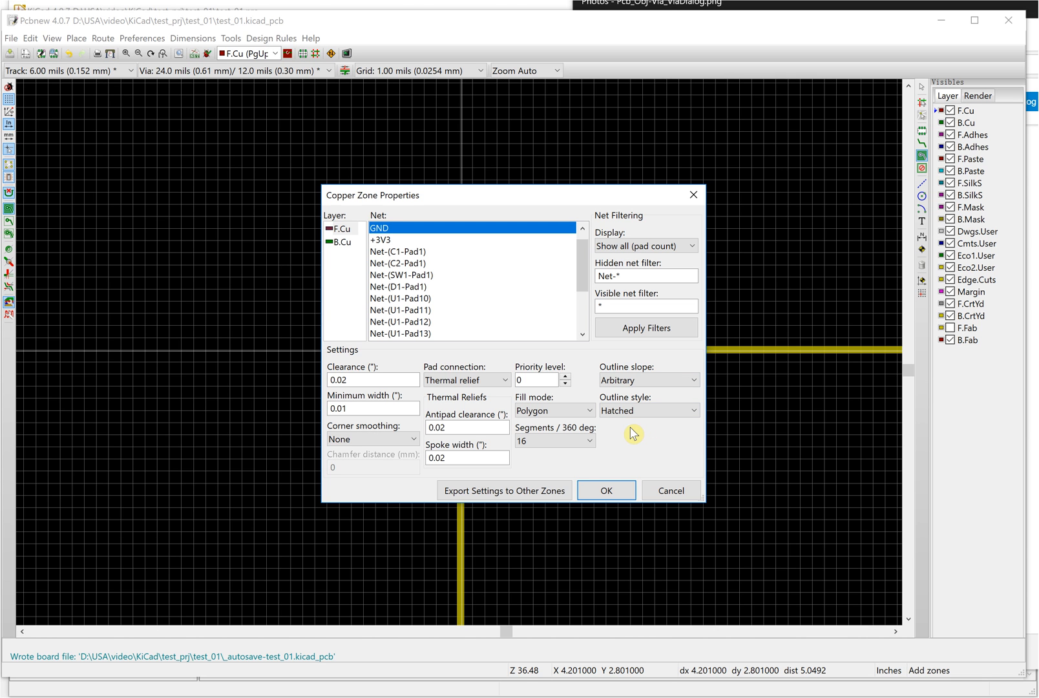
pyautogui.click(616, 490)
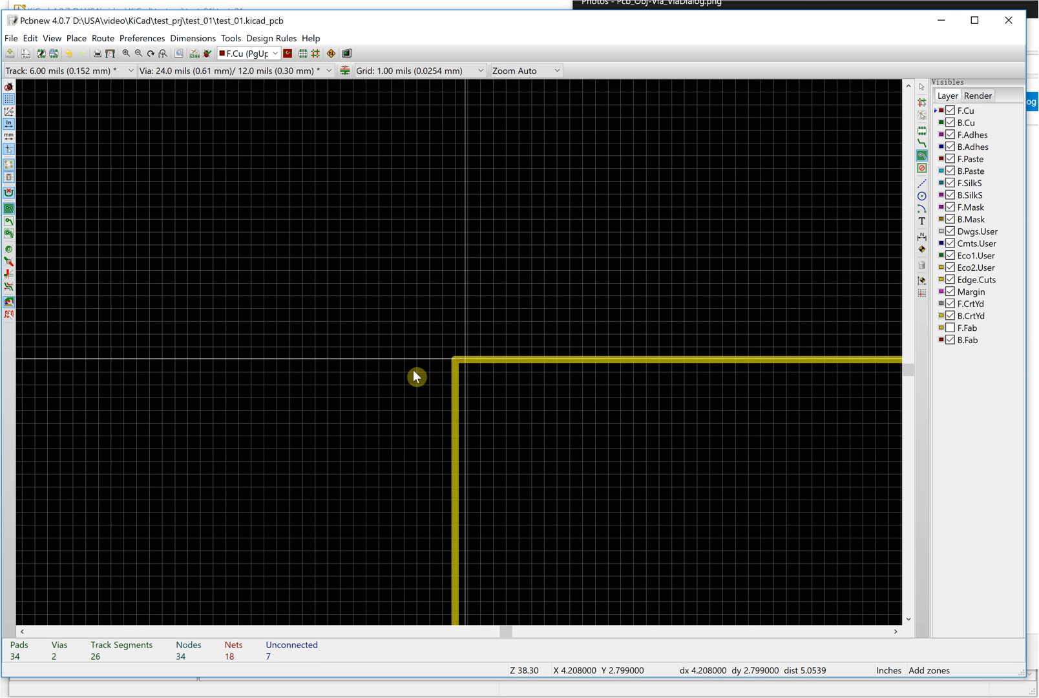
# - Lay the zone's first edge along the top board edge to the upper-right corner of the outline
pyautogui.scroll(5, 459, 371)
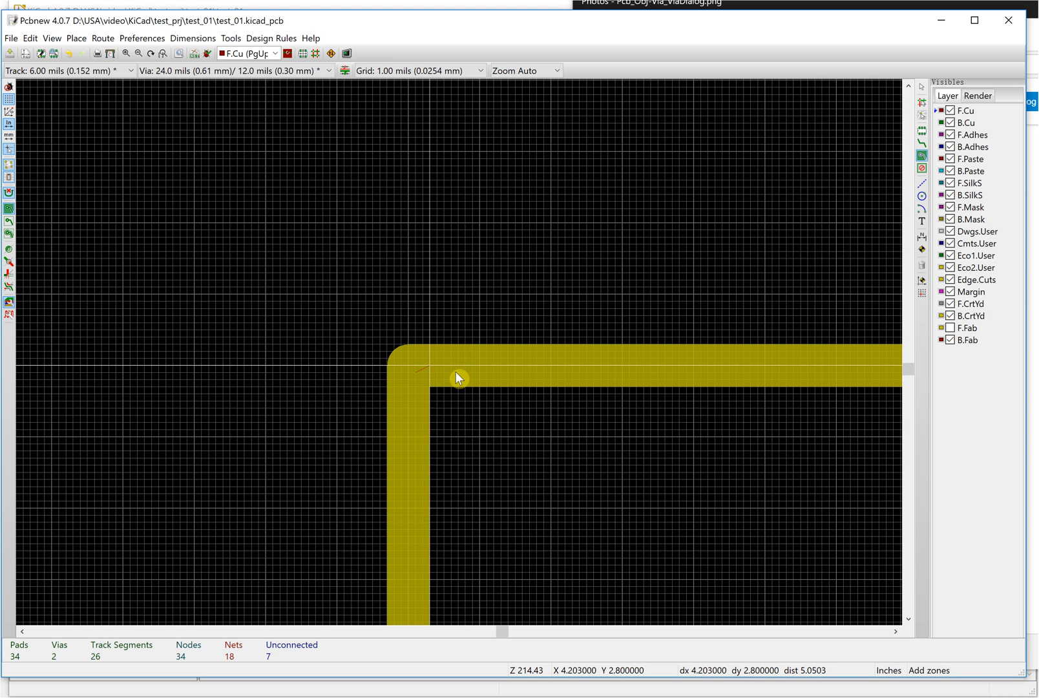
pyautogui.scroll(-3, 153, 217)
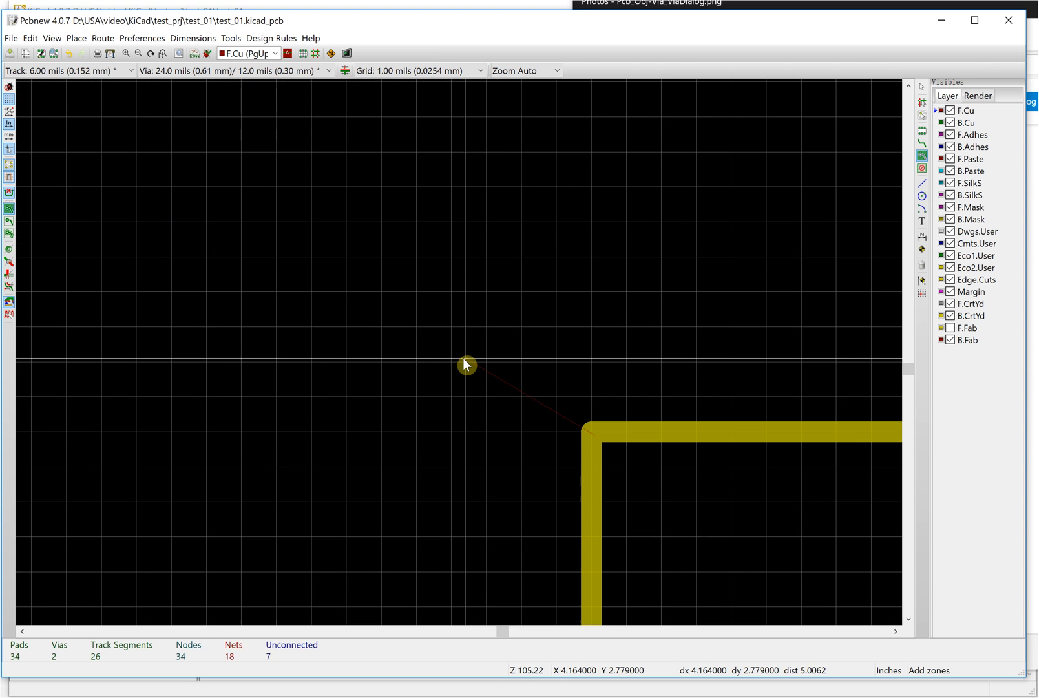
pyautogui.scroll(-5, 466, 359)
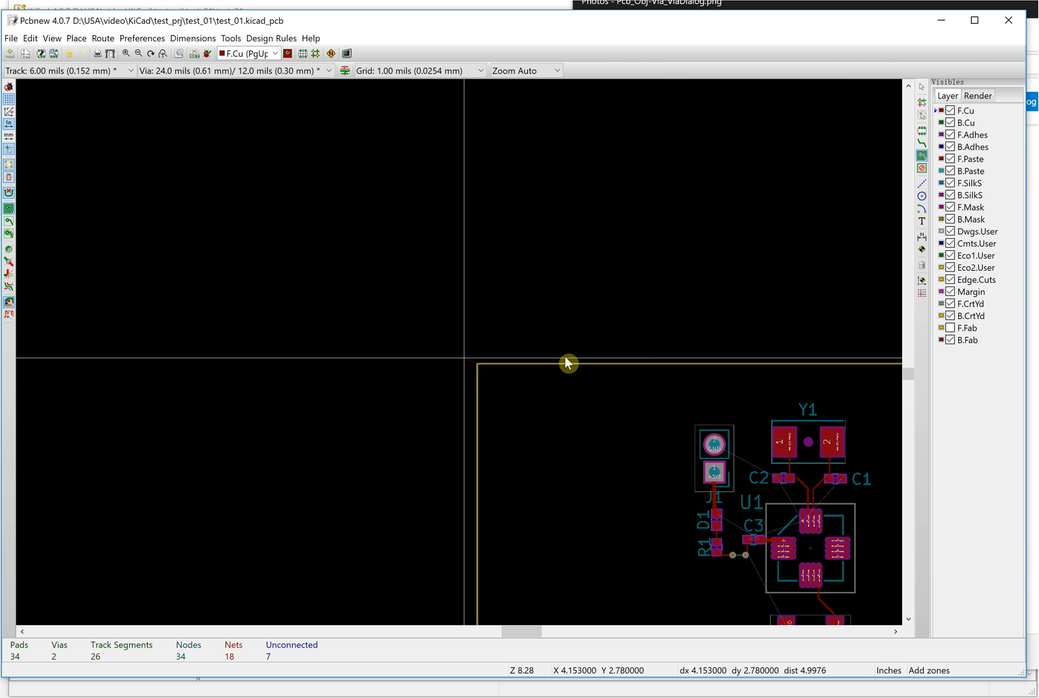
pyautogui.scroll(4, 465, 359)
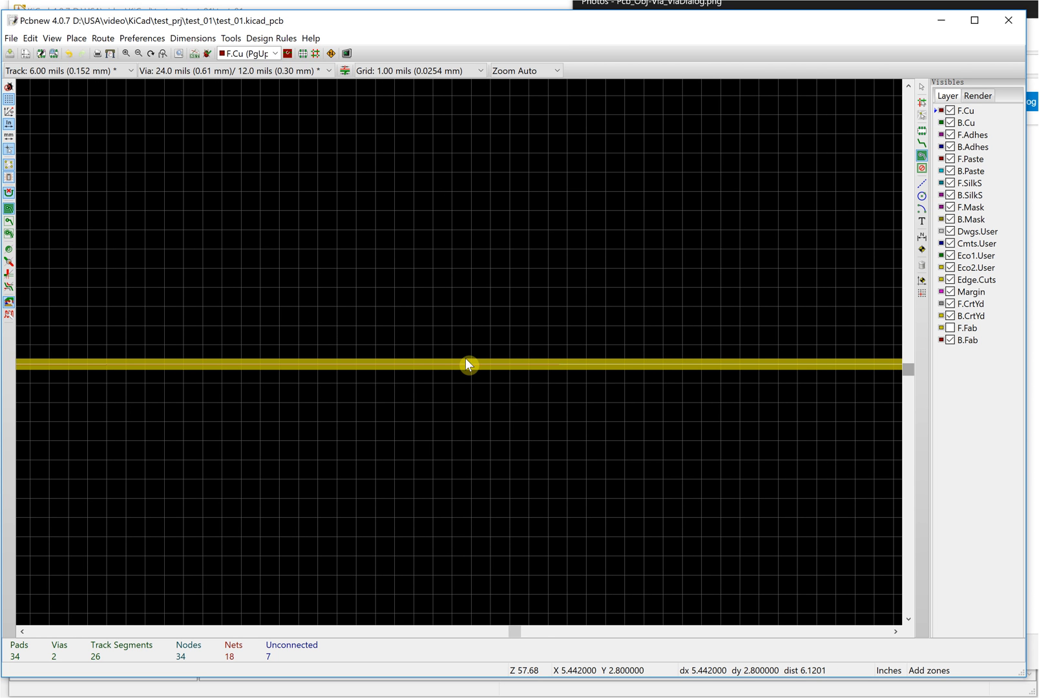
pyautogui.scroll(-2, 465, 358)
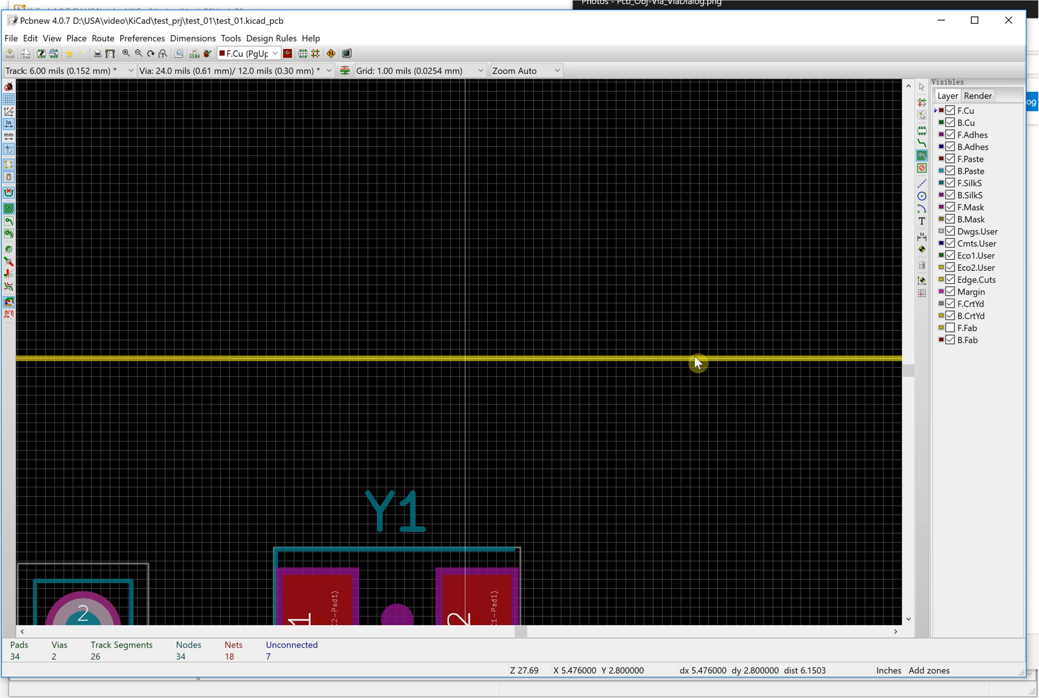
pyautogui.scroll(-4, 694, 356)
pyautogui.click(740, 359)
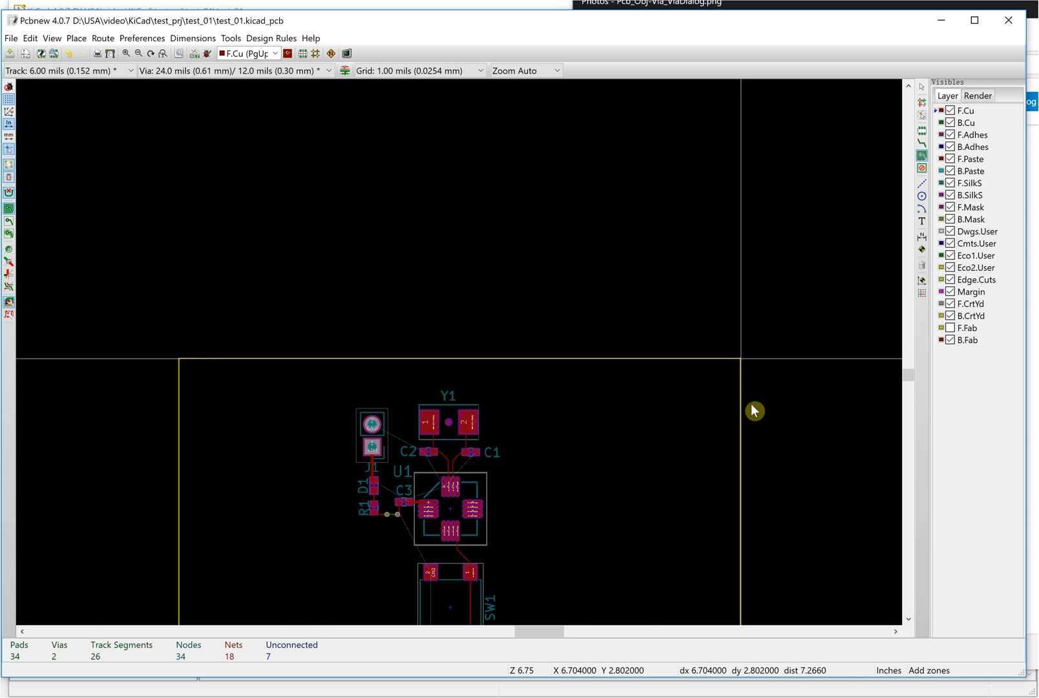
pyautogui.scroll(5, 468, 365)
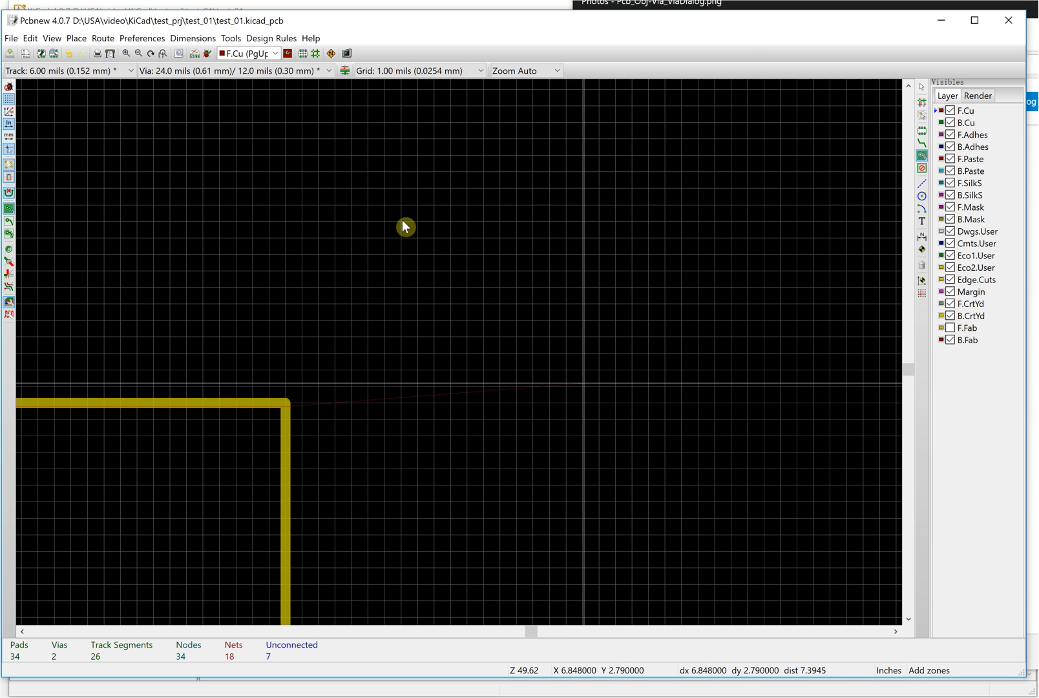
# - Continue the zone outline through the lower-right and lower-left board corners and close it at the upper-left corner
pyautogui.scroll(-6, 478, 334)
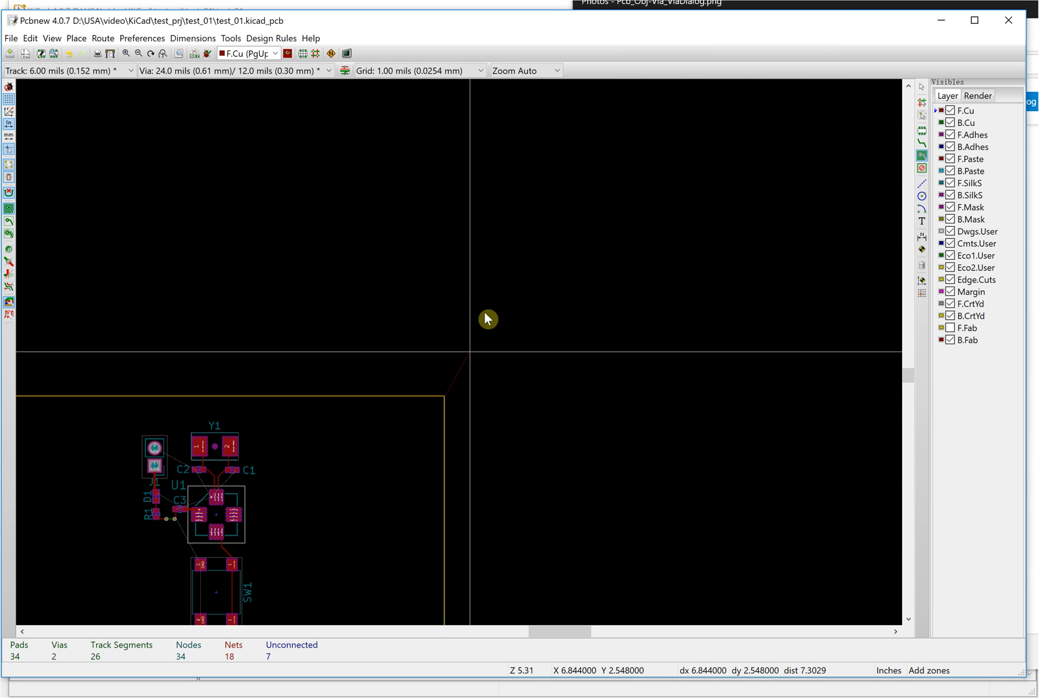
pyautogui.scroll(-4, 484, 315)
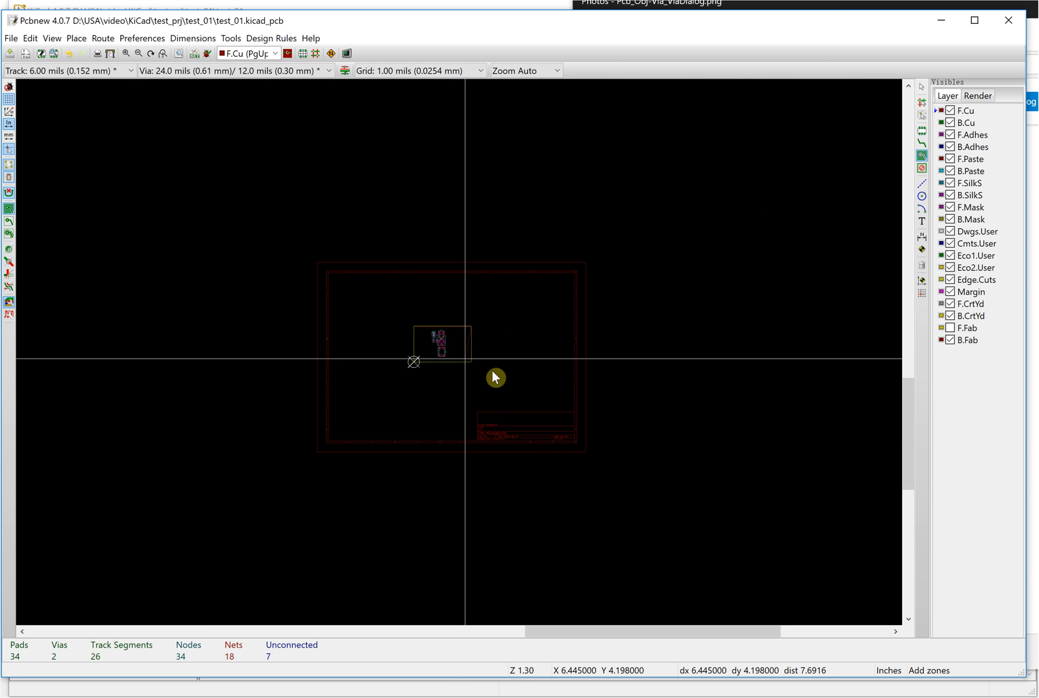
pyautogui.scroll(5, 488, 375)
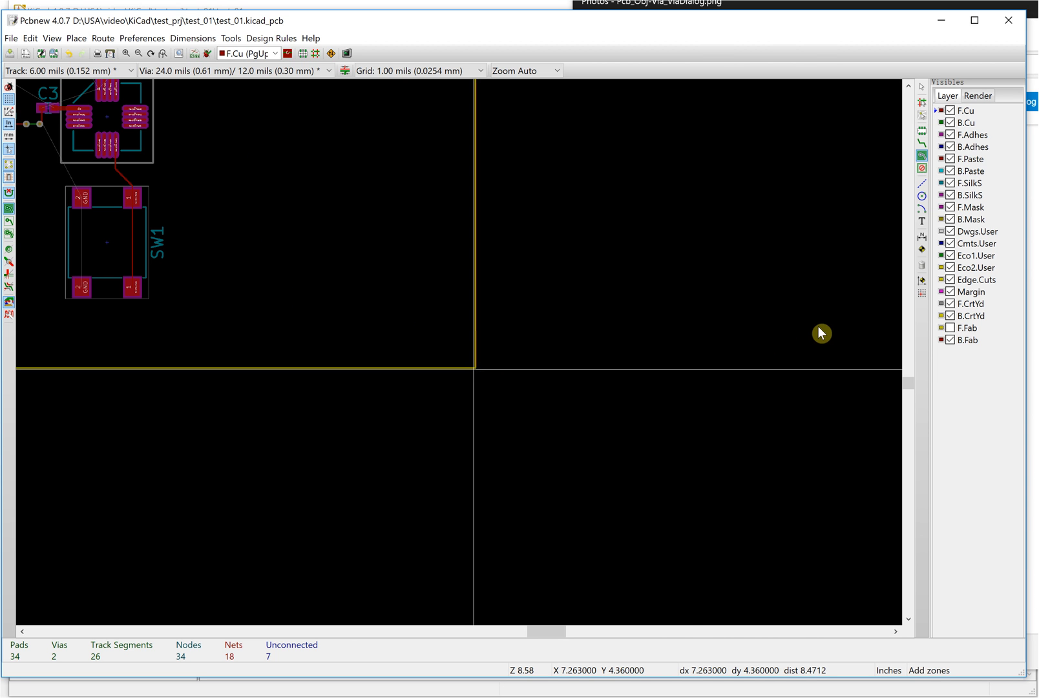
pyautogui.scroll(-4, 465, 358)
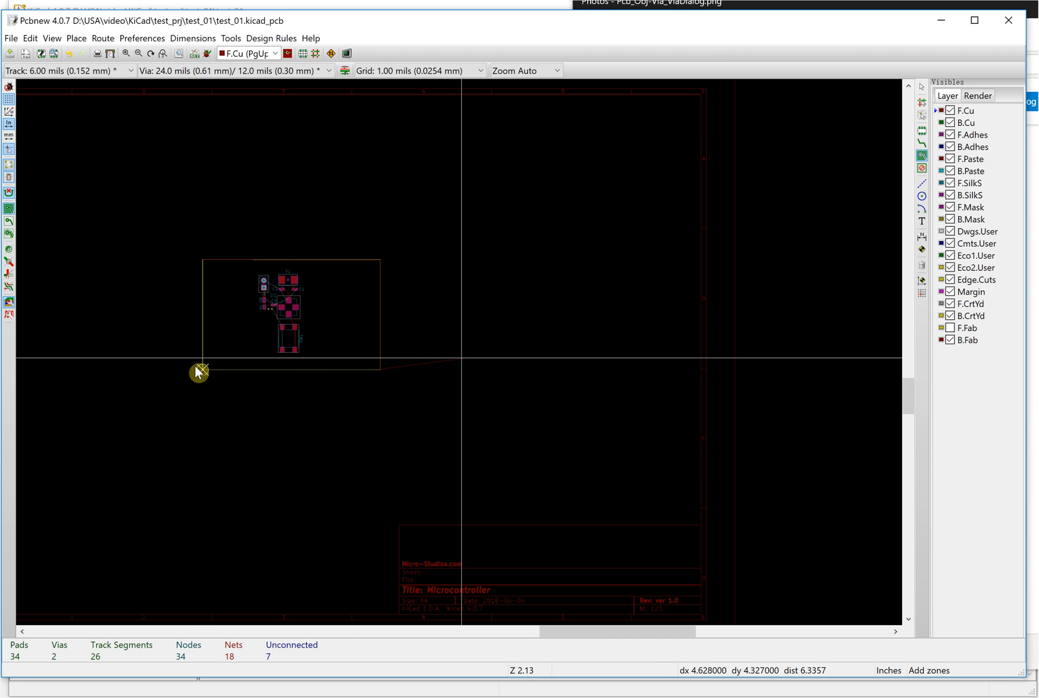
pyautogui.scroll(5, 465, 359)
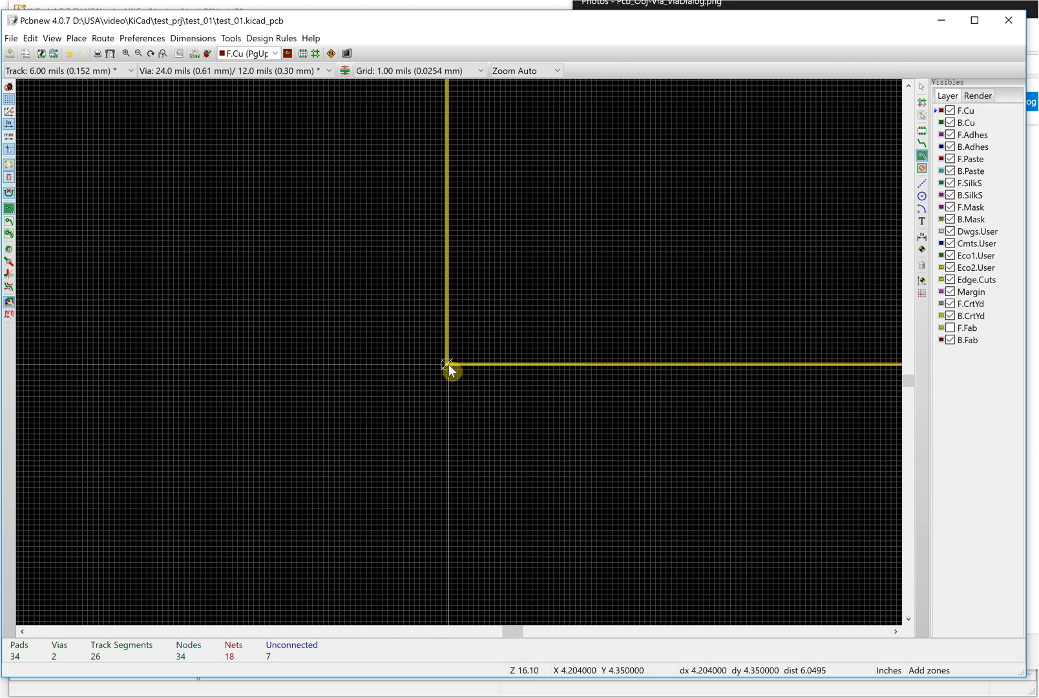
pyautogui.scroll(2, 465, 358)
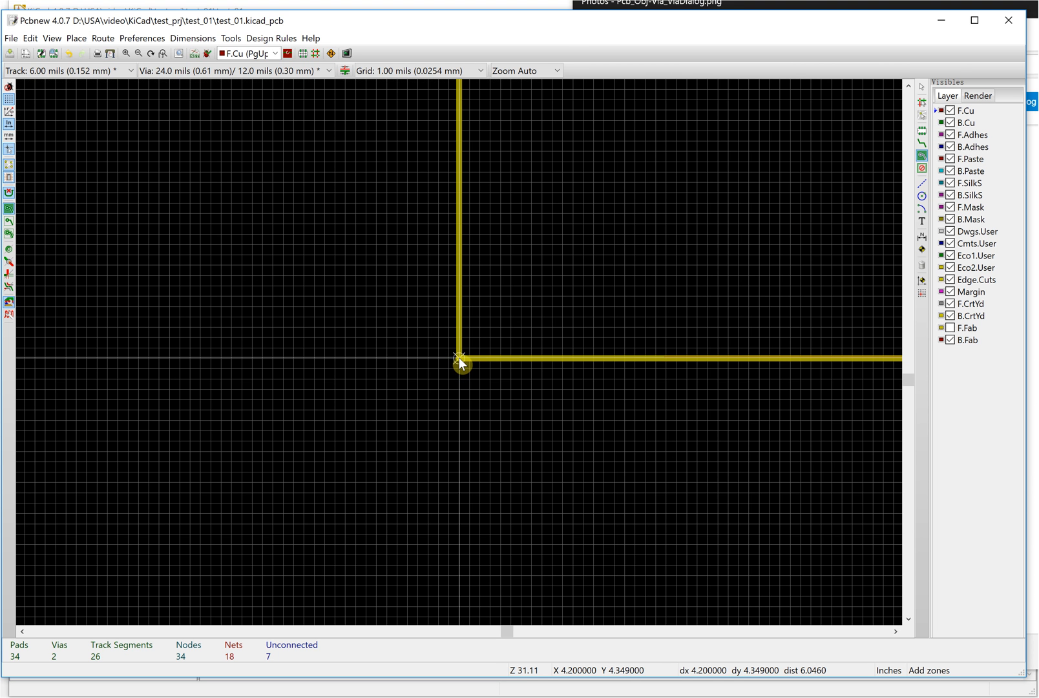
pyautogui.scroll(-2, 408, 457)
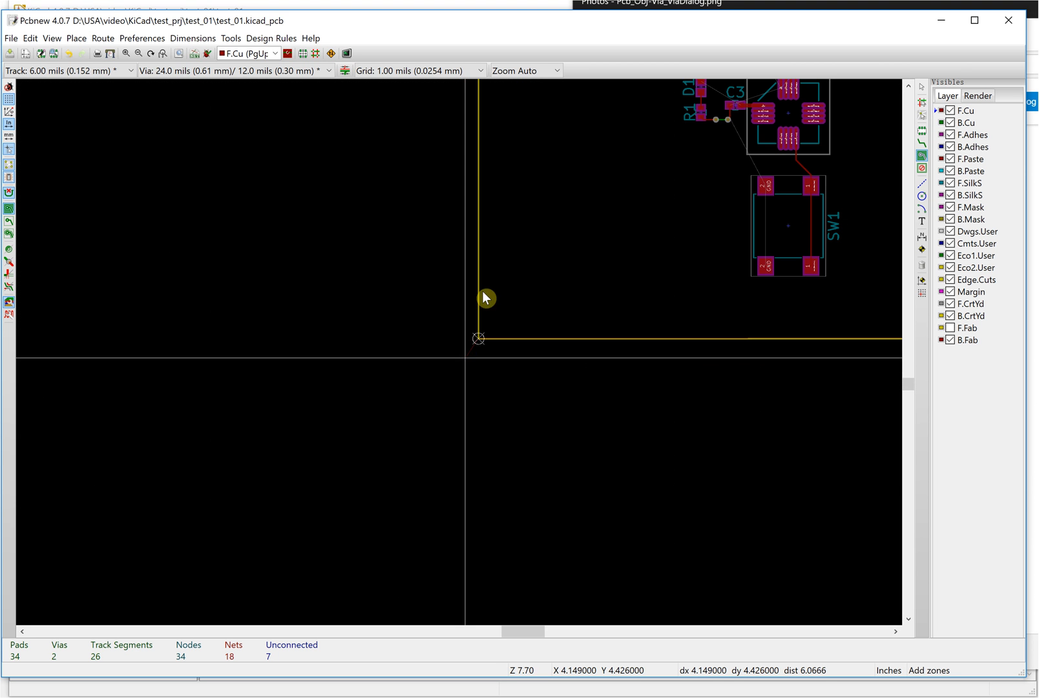
pyautogui.scroll(-2, 468, 362)
pyautogui.scroll(3, 467, 364)
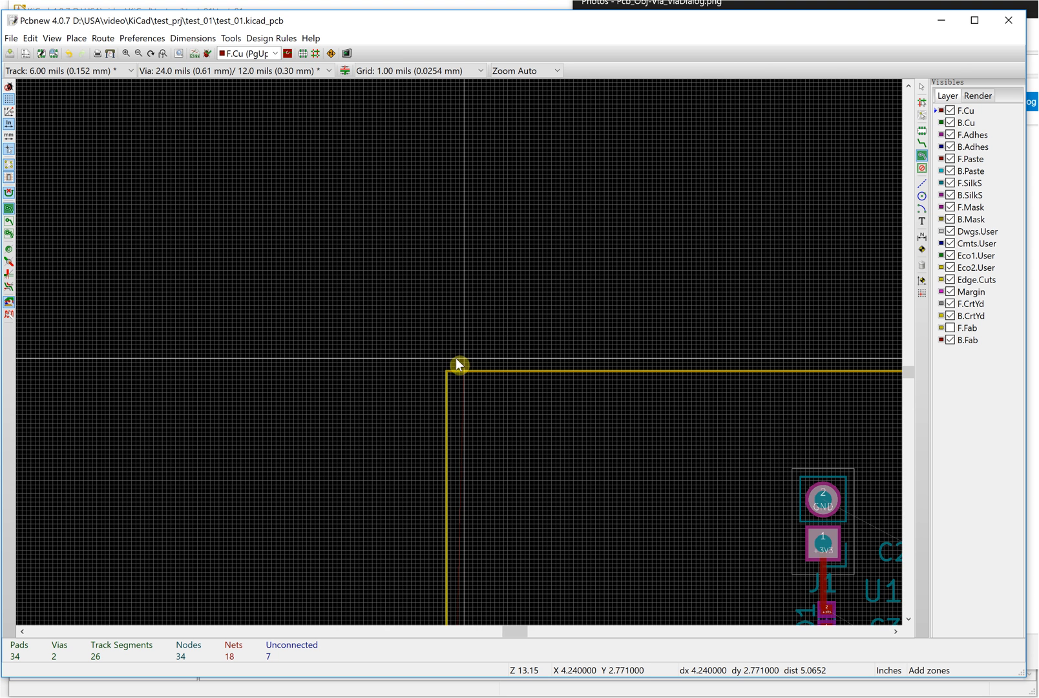
pyautogui.scroll(5, 465, 359)
pyautogui.scroll(5, 491, 352)
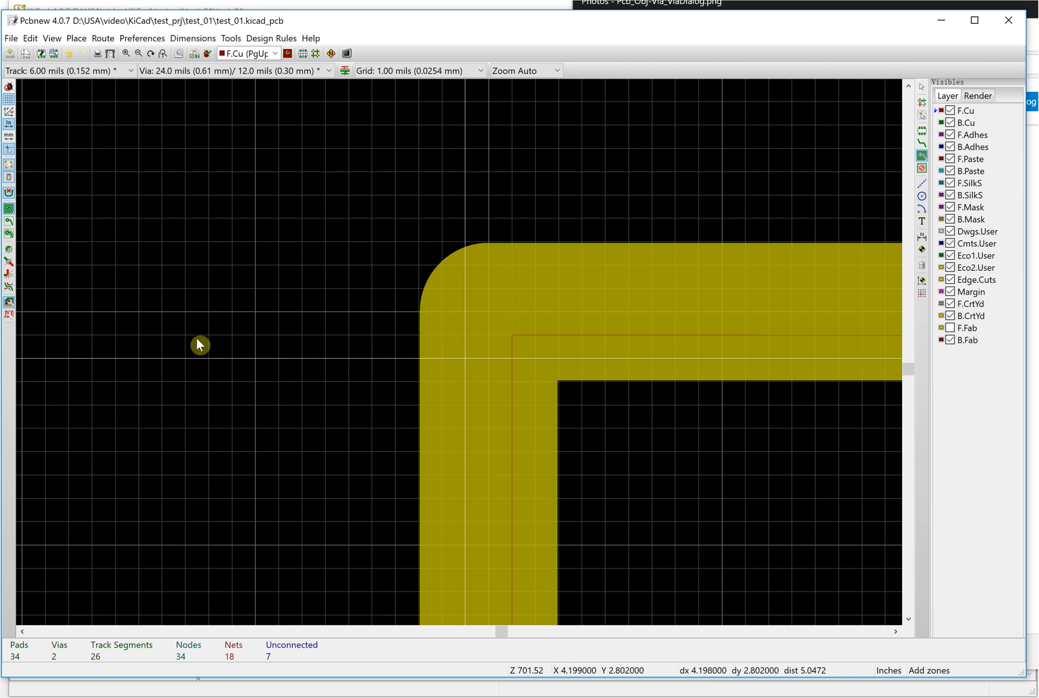
# - Examine the filled GND zone across the board and its clearances and thermal connections around the pads of J1, C2 and Y1
pyautogui.scroll(-7, 465, 358)
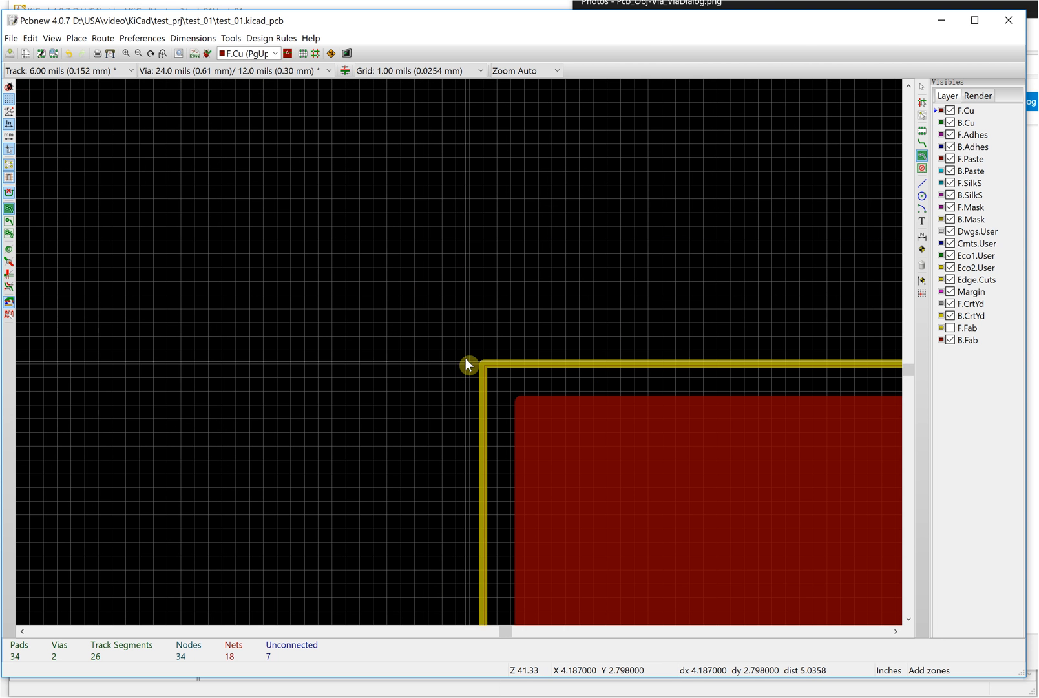
pyautogui.scroll(-4, 502, 408)
pyautogui.scroll(-2, 468, 364)
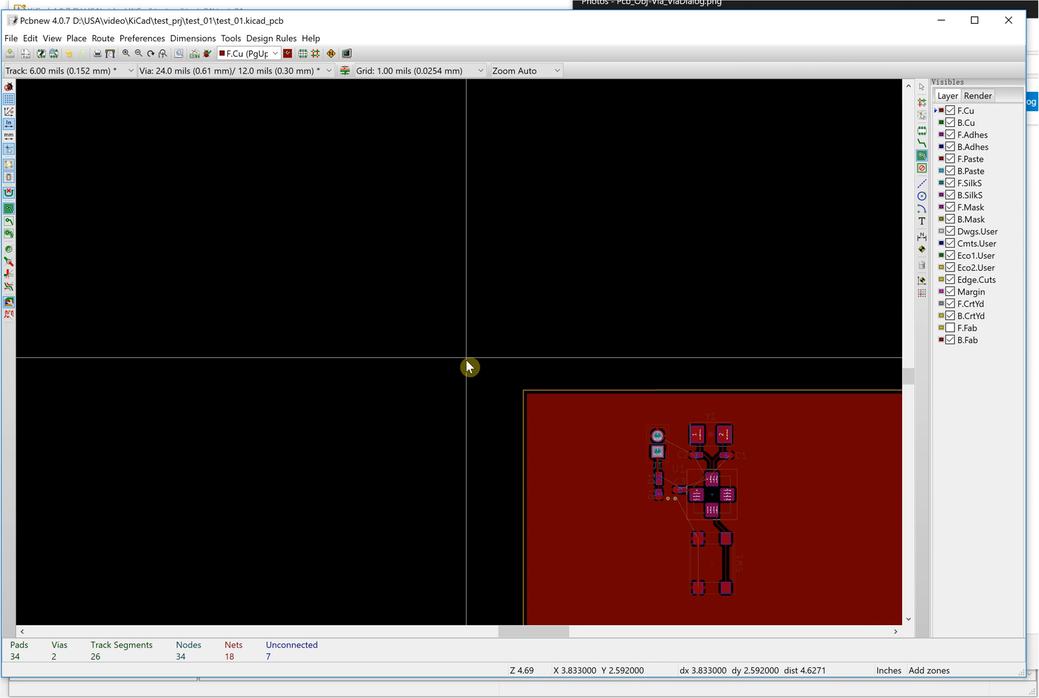
pyautogui.press('Home')
pyautogui.scroll(-2, 466, 362)
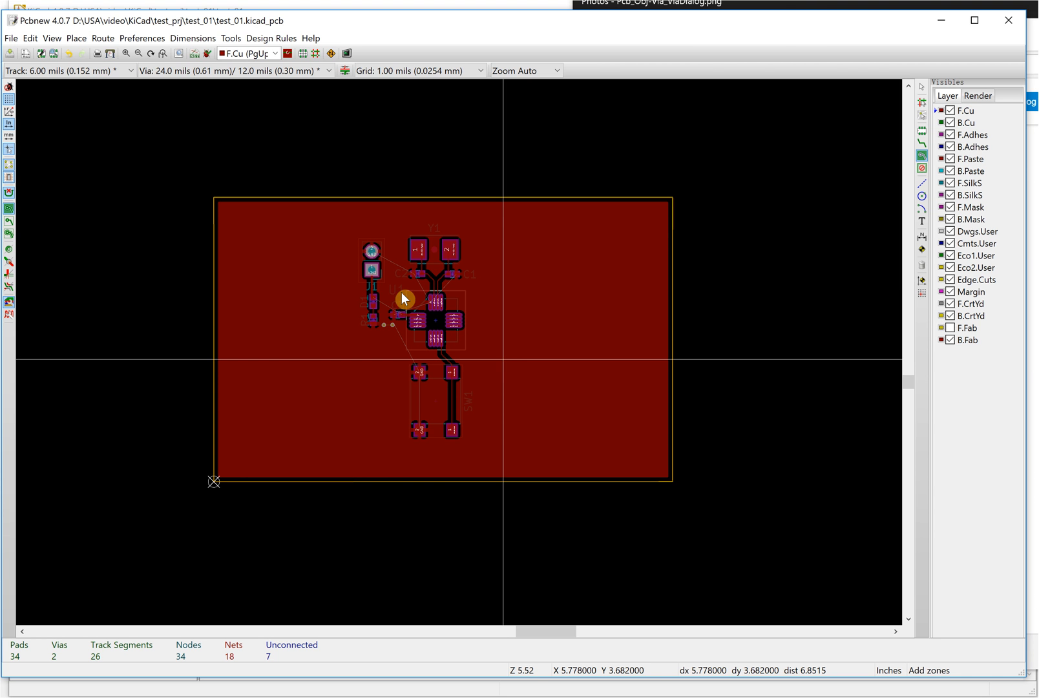
pyautogui.scroll(1, 466, 362)
pyautogui.scroll(3, 466, 361)
pyautogui.scroll(2, 329, 238)
pyautogui.scroll(3, 604, 410)
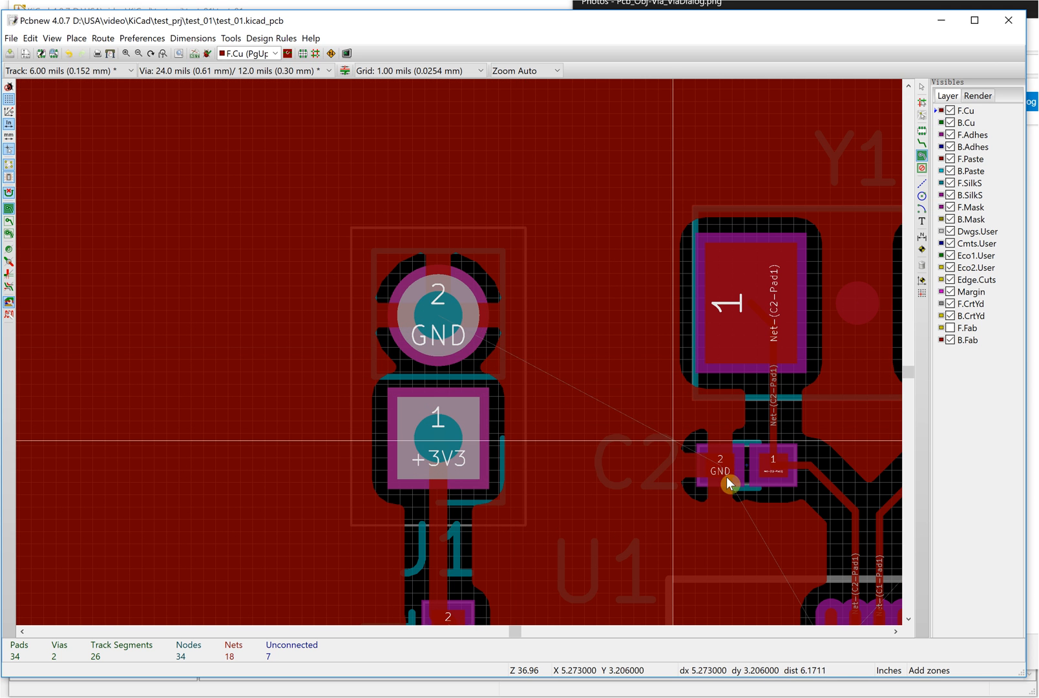
pyautogui.scroll(-3, 200, 124)
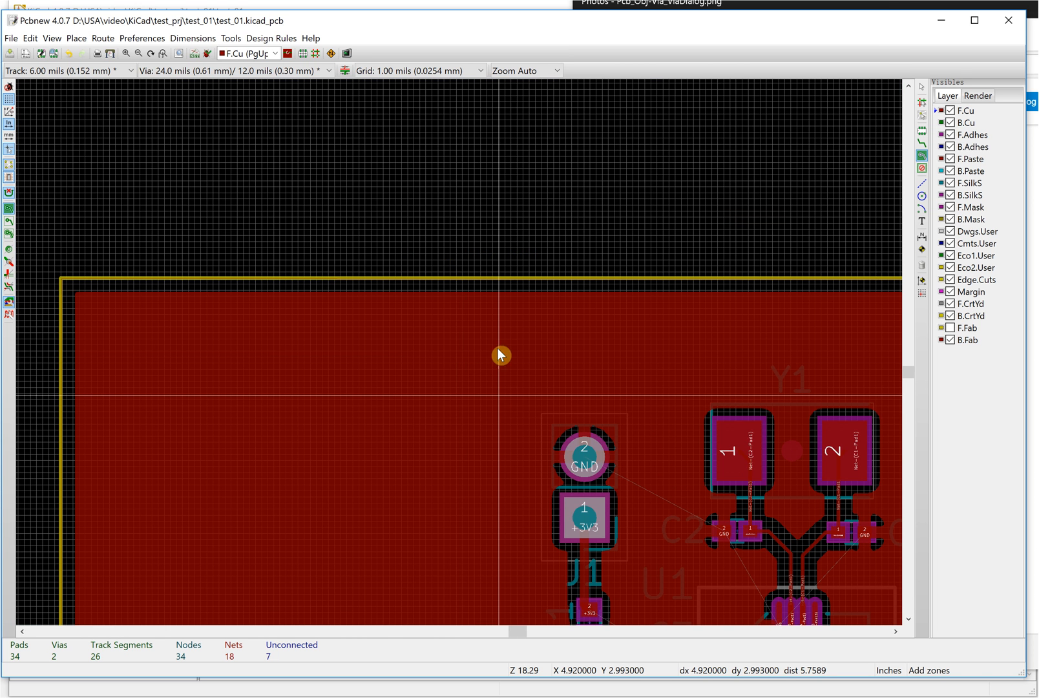
pyautogui.scroll(-2, 374, 143)
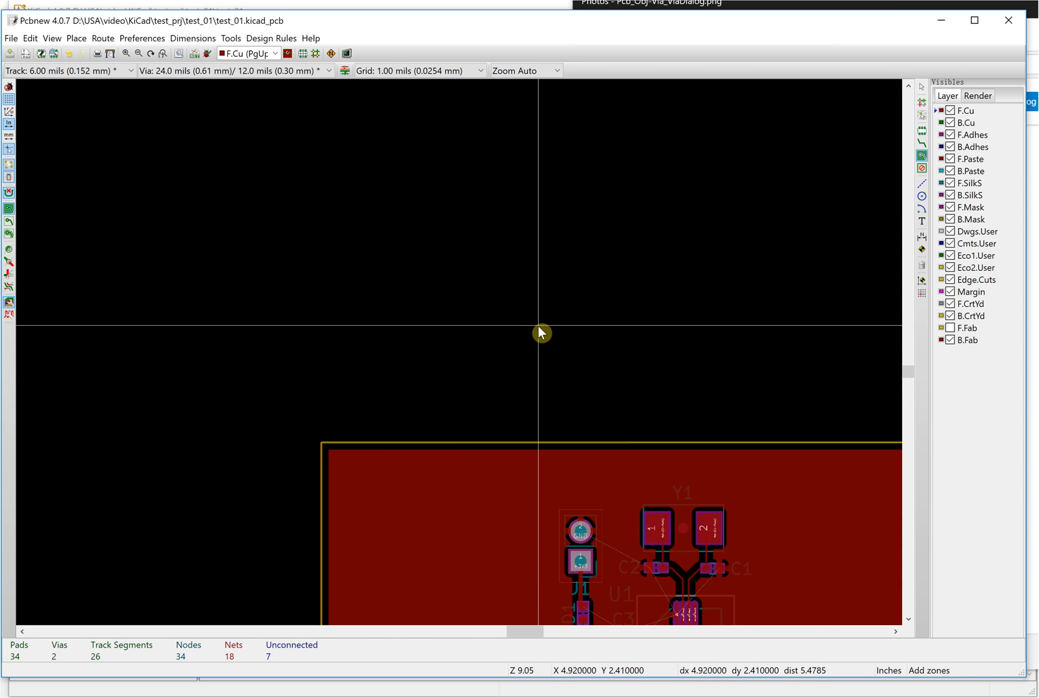
pyautogui.press('Home')
pyautogui.scroll(-1, 505, 326)
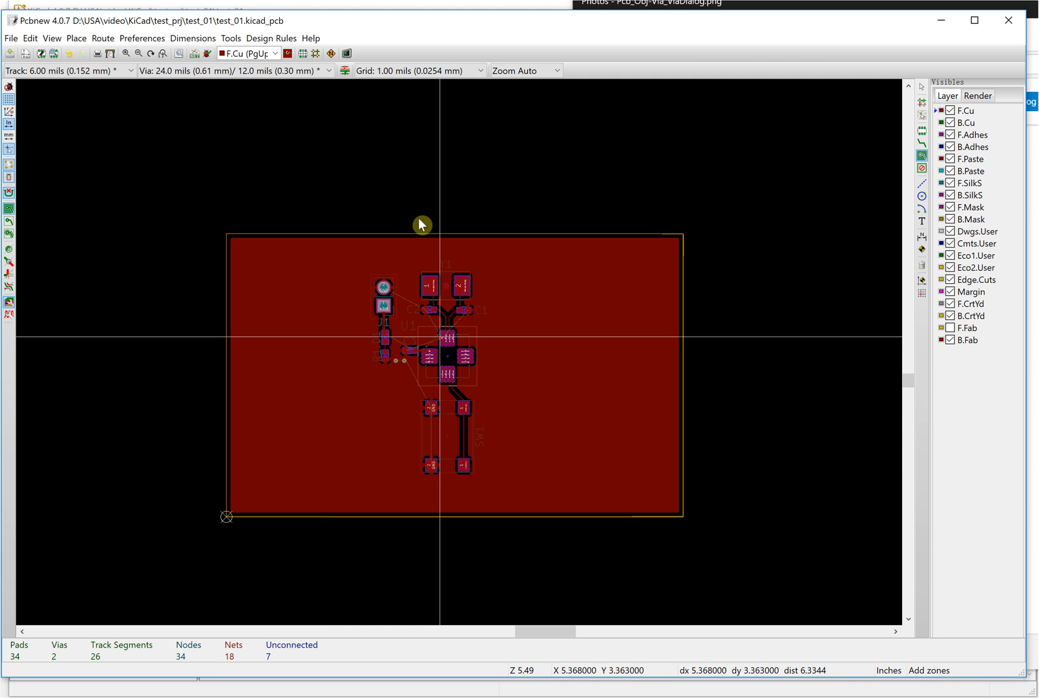
pyautogui.click(238, 39)
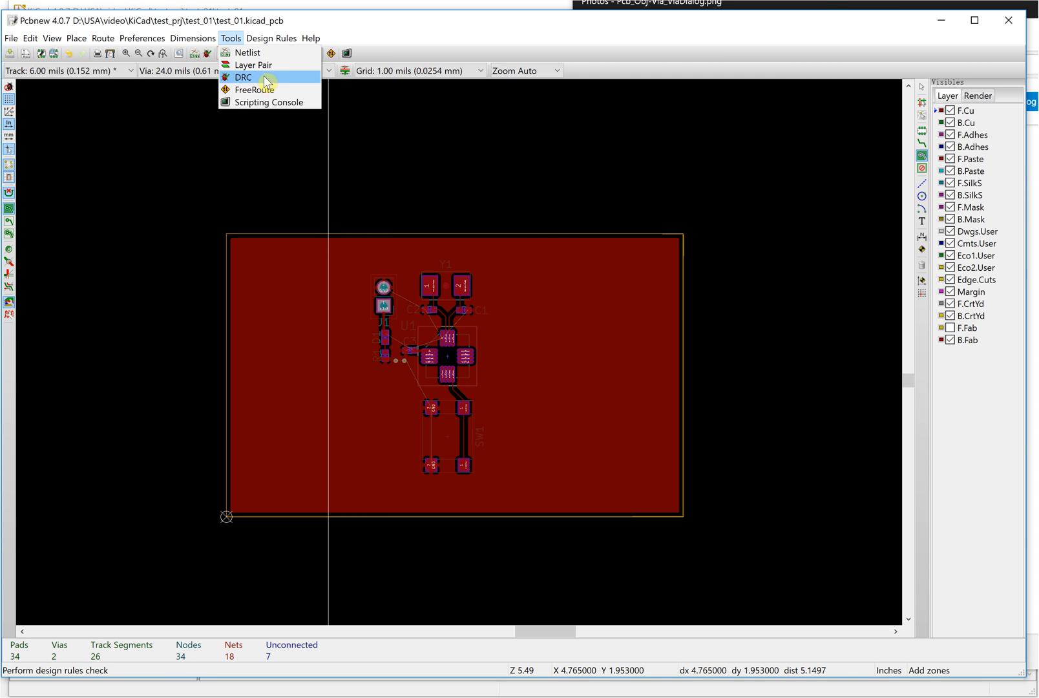
pyautogui.click(861, 31)
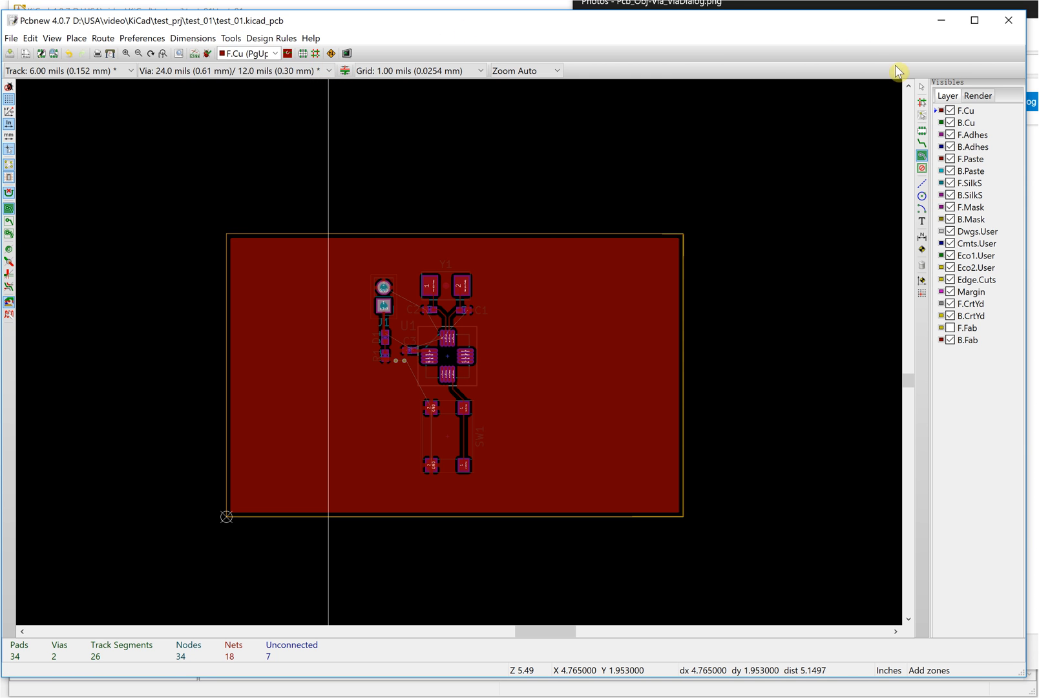
# - Make B.Cu the active layer with F.Cu hidden, and start a GND copper zone with thermal relief pads at the board outline's upper-left corner
pyautogui.click(938, 123)
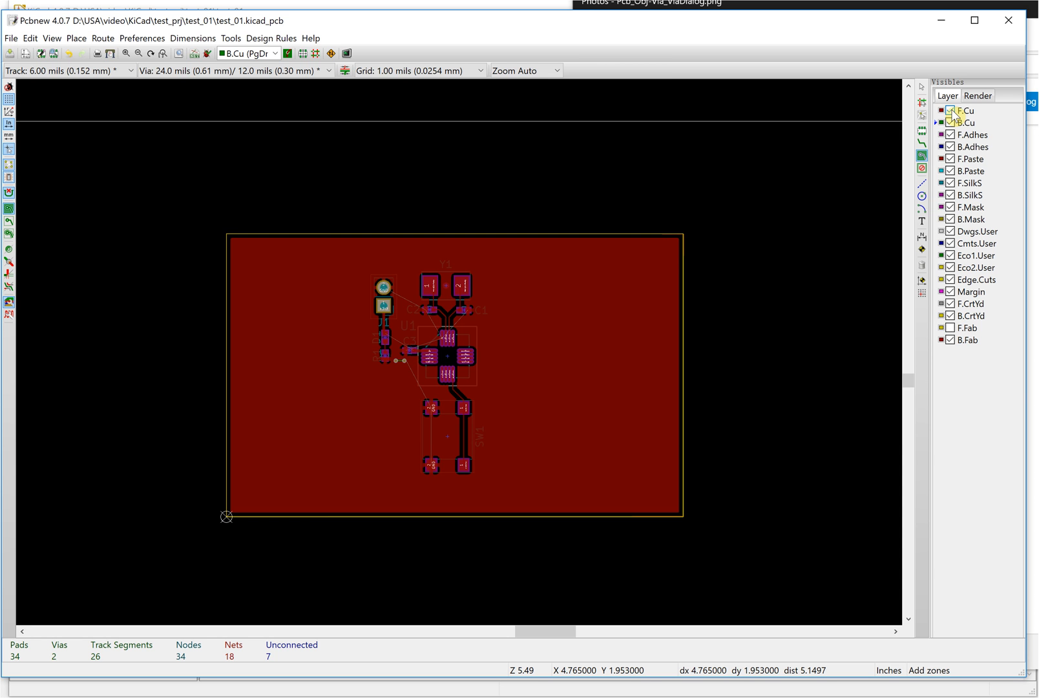
pyautogui.click(951, 111)
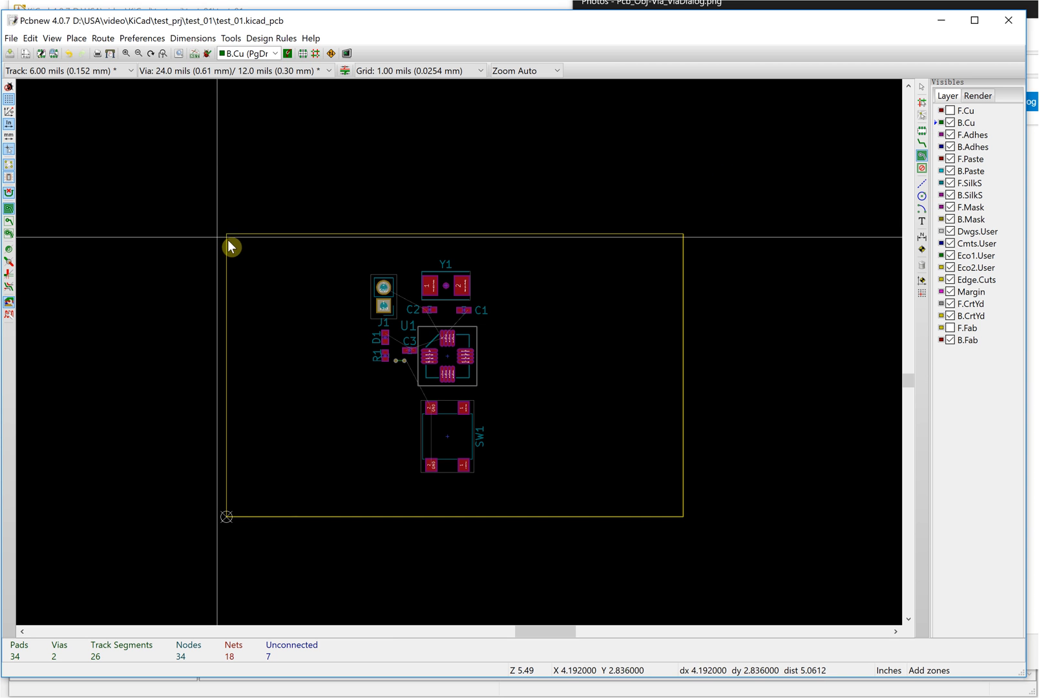
pyautogui.scroll(3, 230, 230)
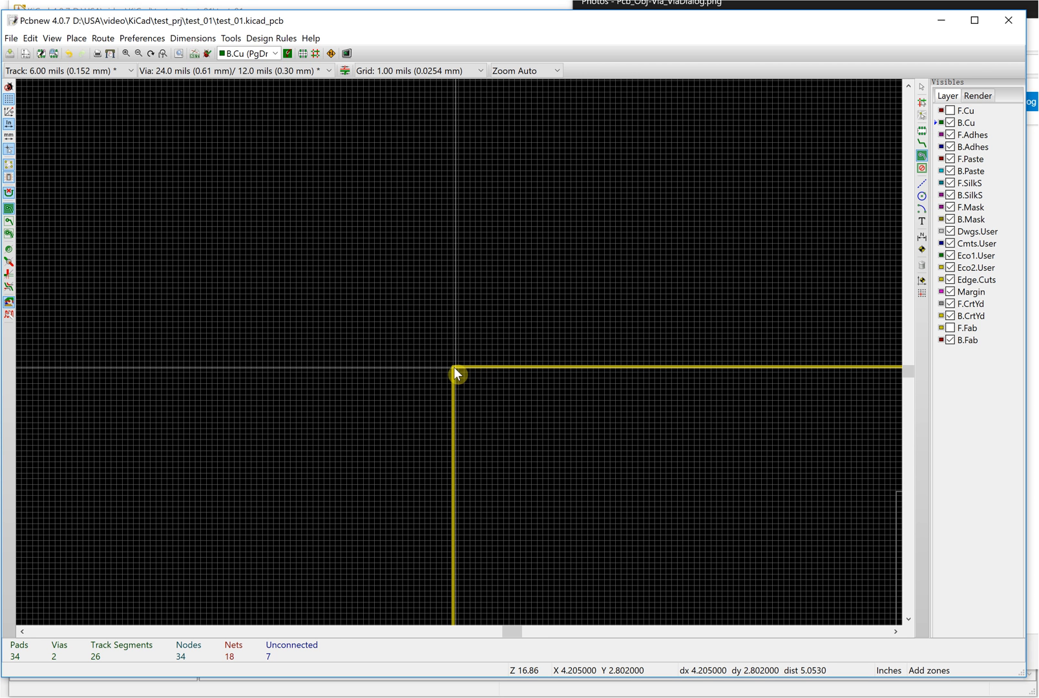
pyautogui.scroll(2, 457, 369)
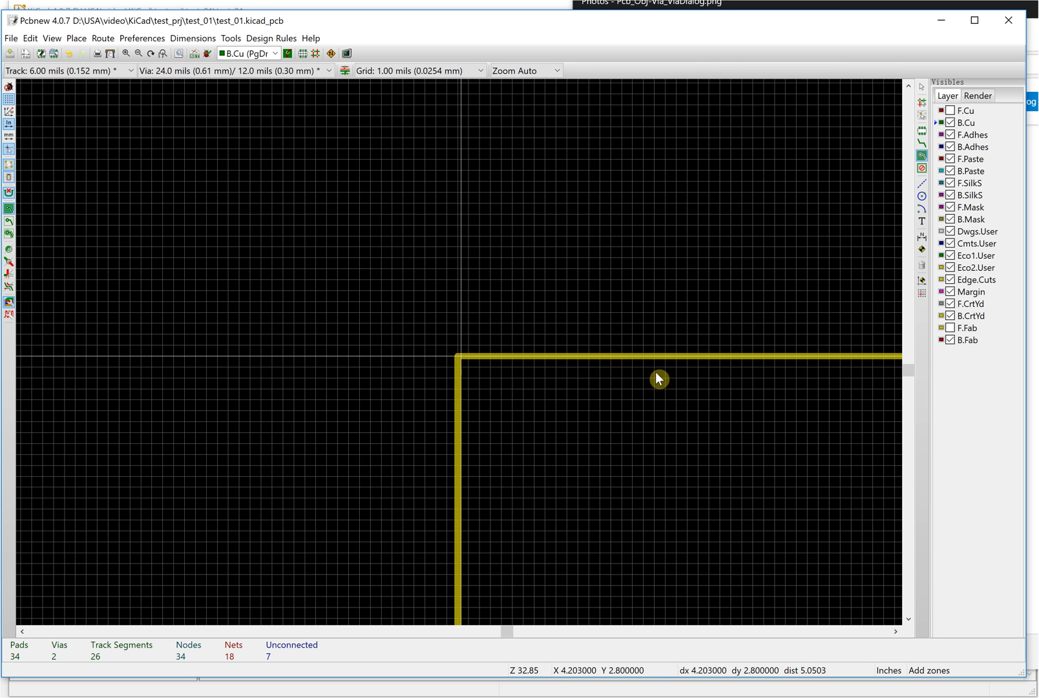
pyautogui.click(460, 356)
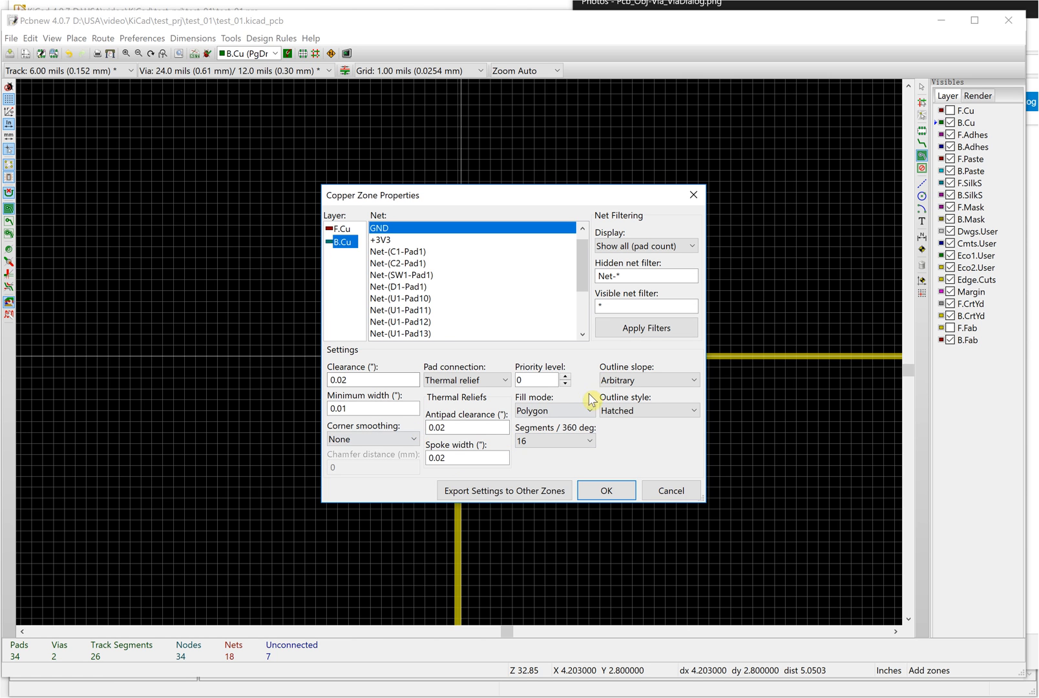
pyautogui.click(607, 491)
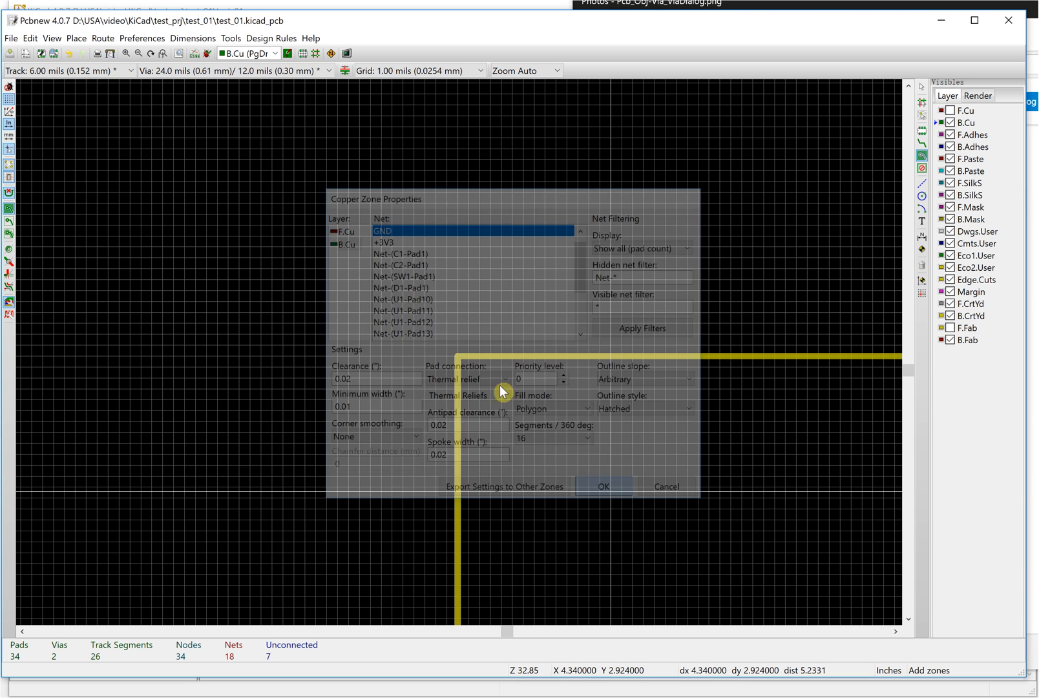
# - Extend the B.Cu zone outline along the top board edge to the upper-right corner and down to the lower-right corner
pyautogui.scroll(2, 434, 345)
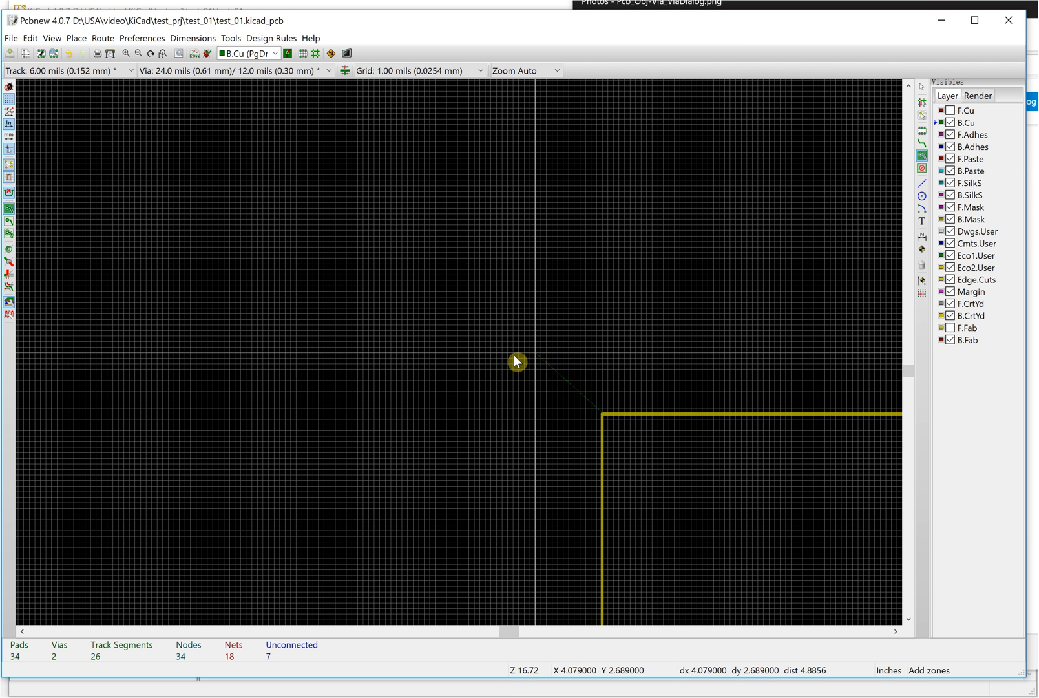
pyautogui.scroll(-5, 464, 359)
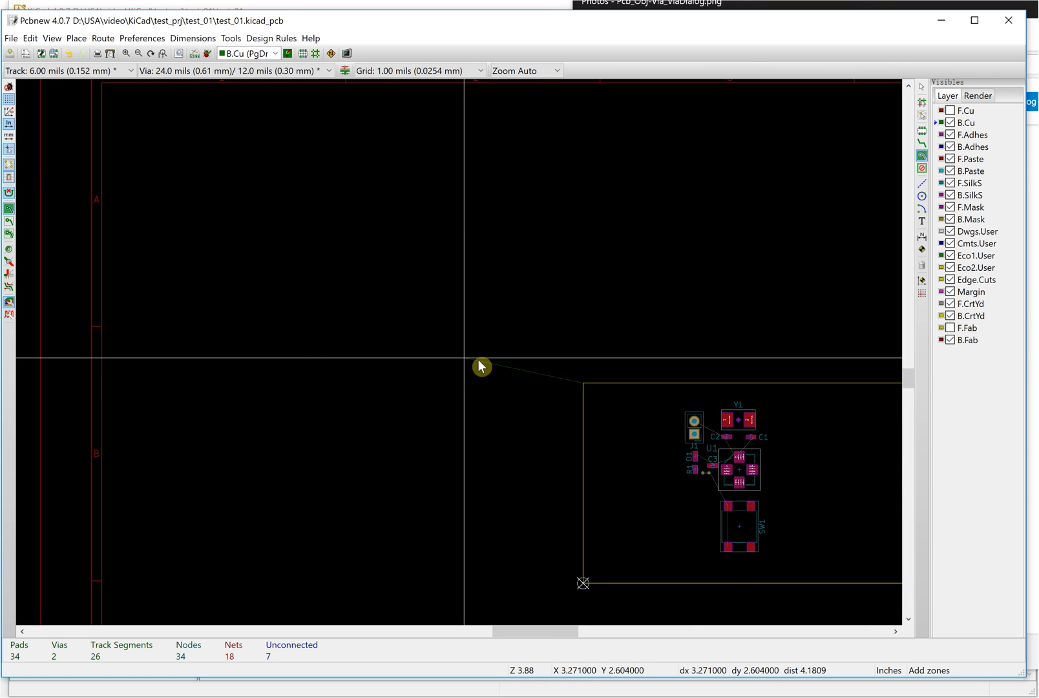
pyautogui.scroll(3, 465, 359)
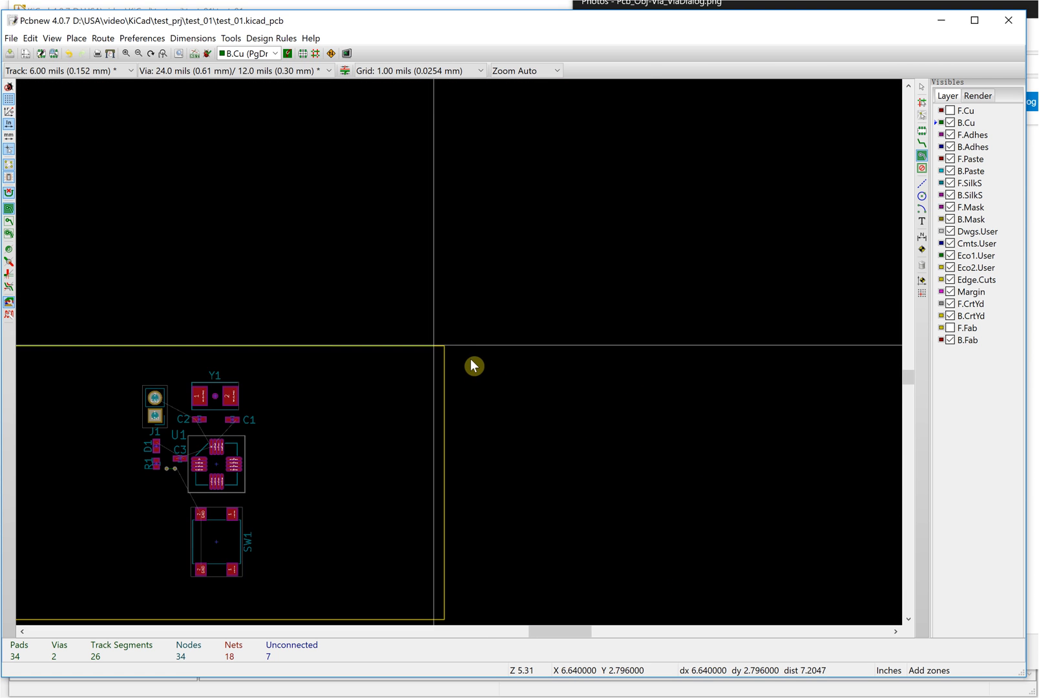
pyautogui.scroll(4, 466, 356)
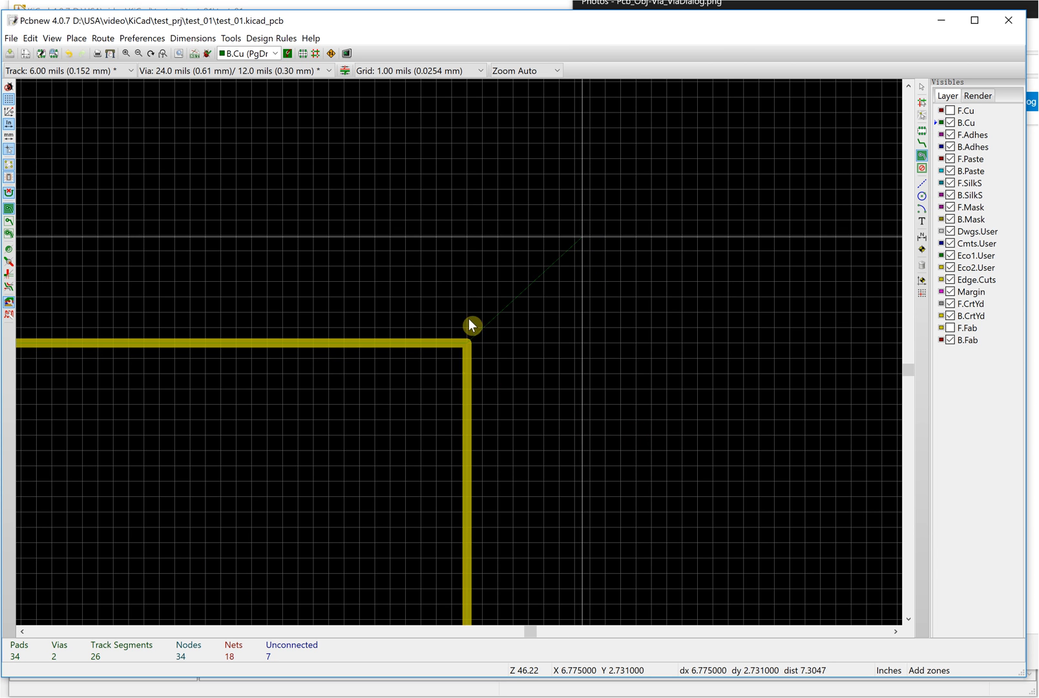
pyautogui.scroll(-5, 469, 321)
pyautogui.scroll(-1, 450, 446)
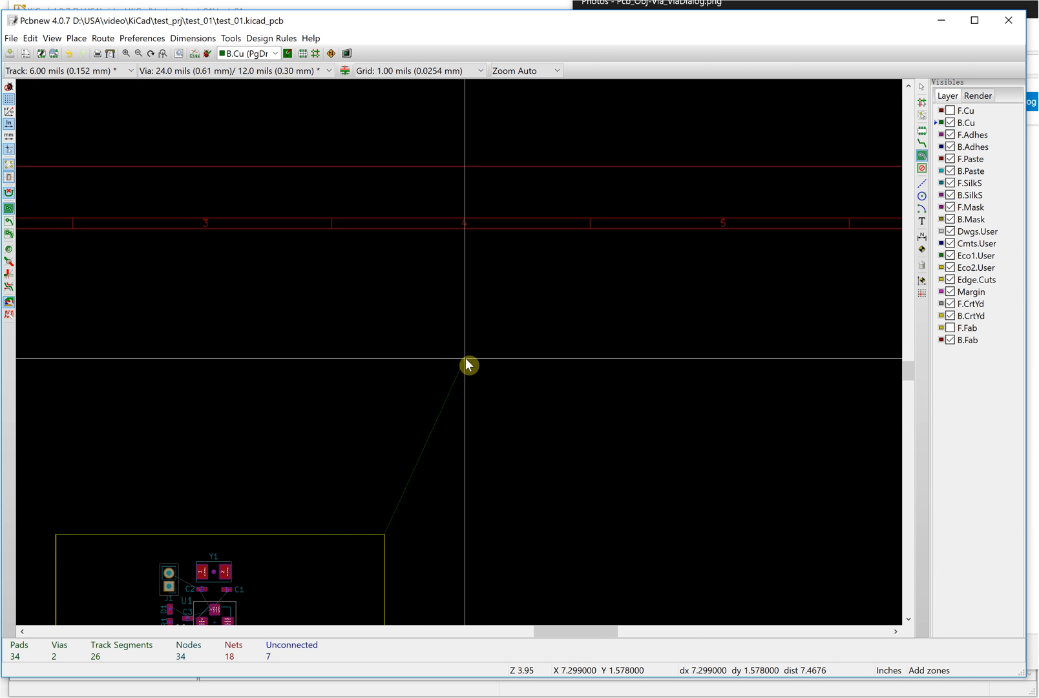
pyautogui.scroll(4, 469, 362)
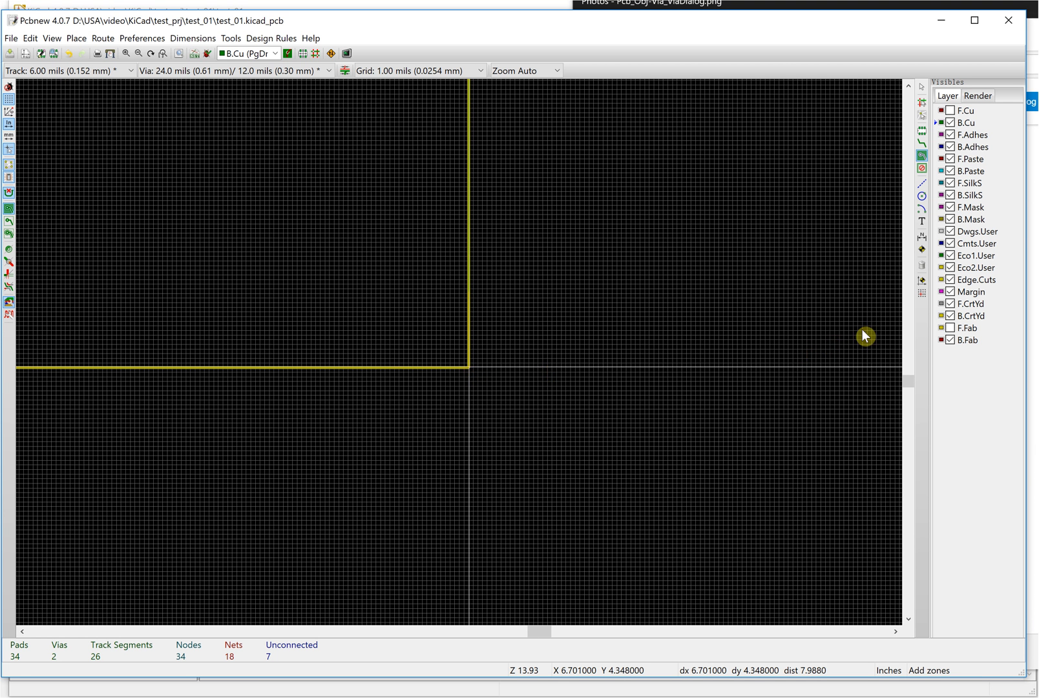
# - Continue the zone outline to the board's lower-left corner and close it at the upper-left corner
pyautogui.scroll(-1, 861, 328)
pyautogui.scroll(-5, 465, 358)
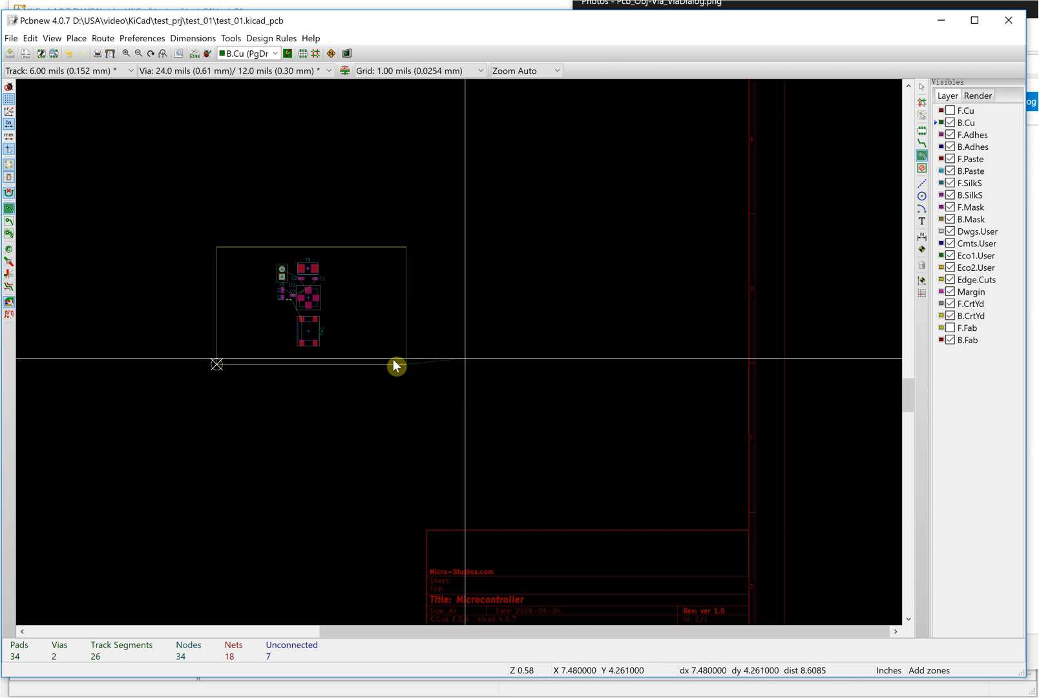
pyautogui.scroll(10, 465, 359)
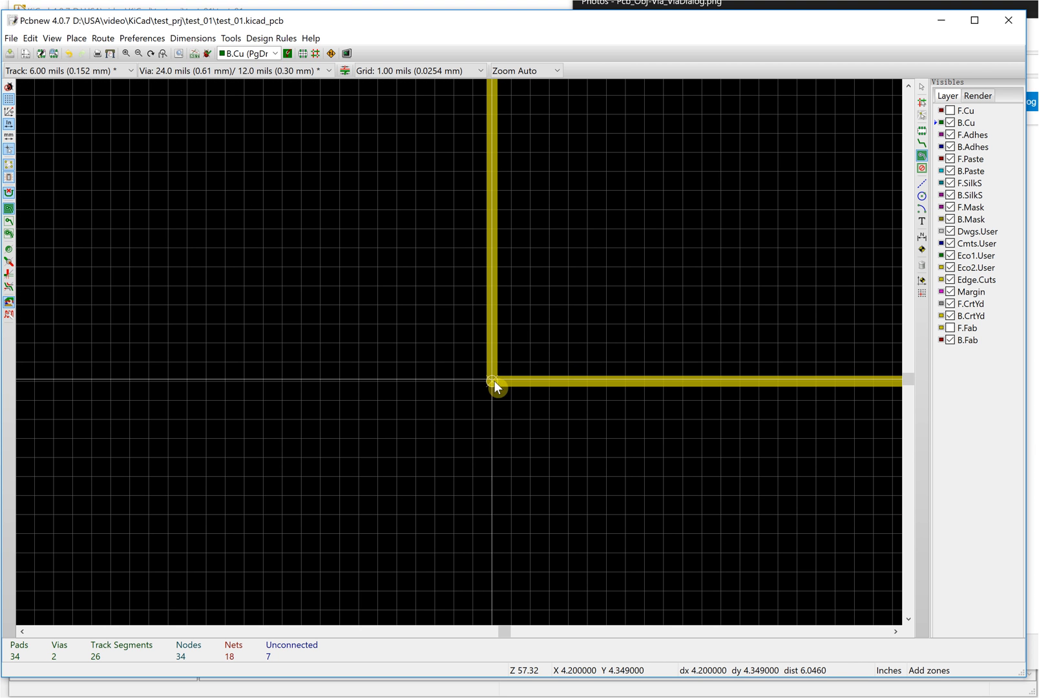
pyautogui.click(492, 379)
pyautogui.scroll(-3, 465, 358)
pyautogui.scroll(-4, 465, 357)
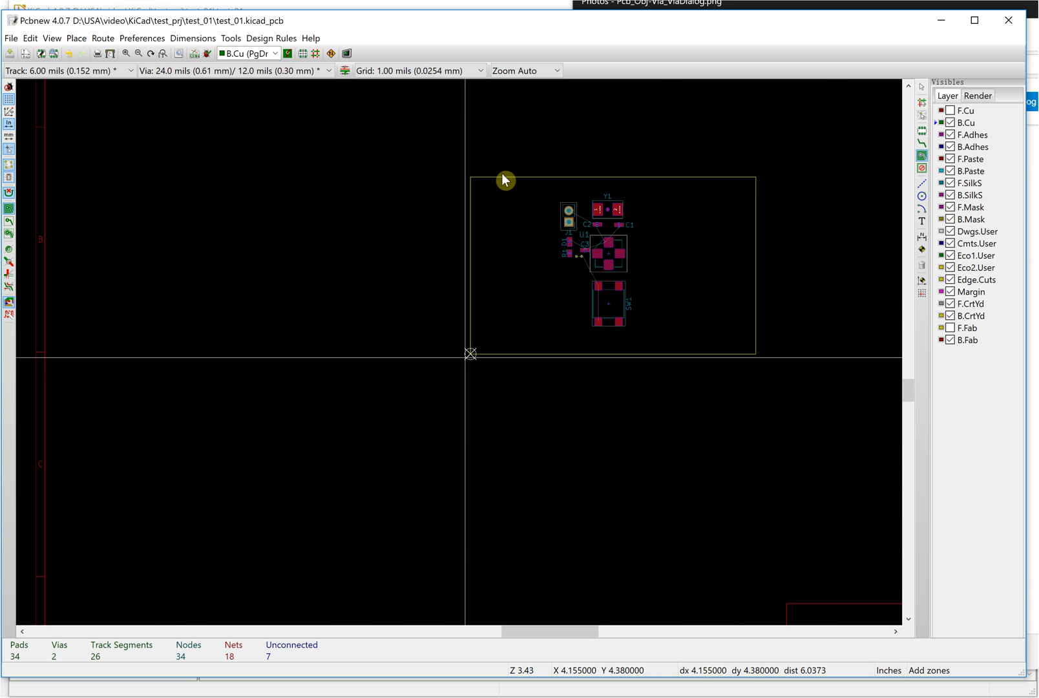
pyautogui.scroll(1, 465, 359)
pyautogui.scroll(5, 466, 359)
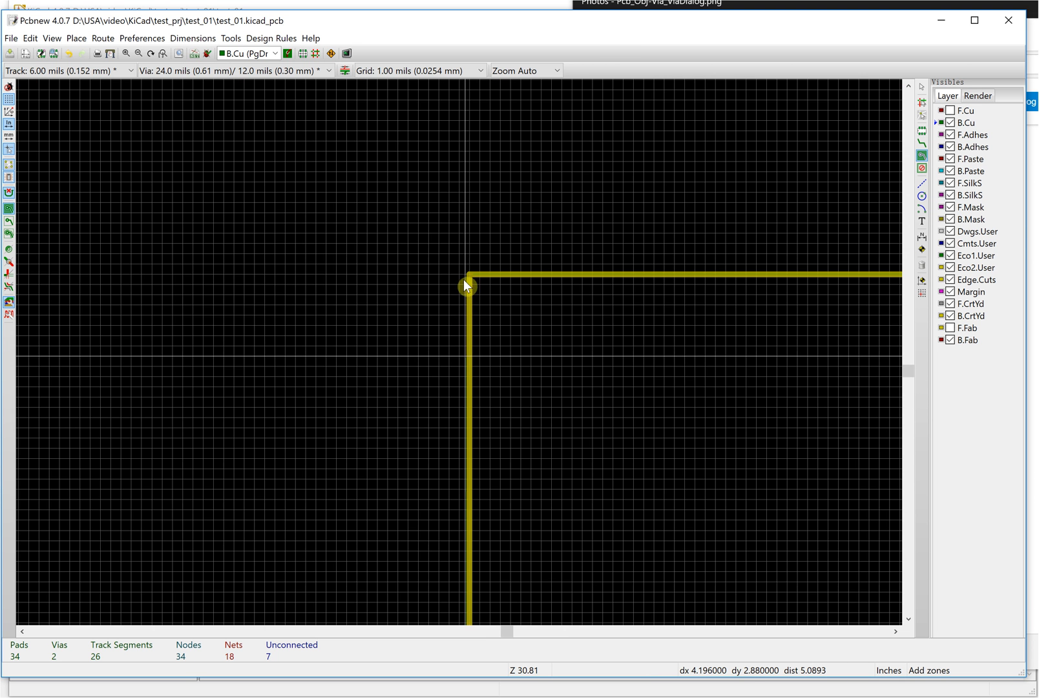
pyautogui.scroll(1, 467, 284)
pyautogui.scroll(2, 439, 421)
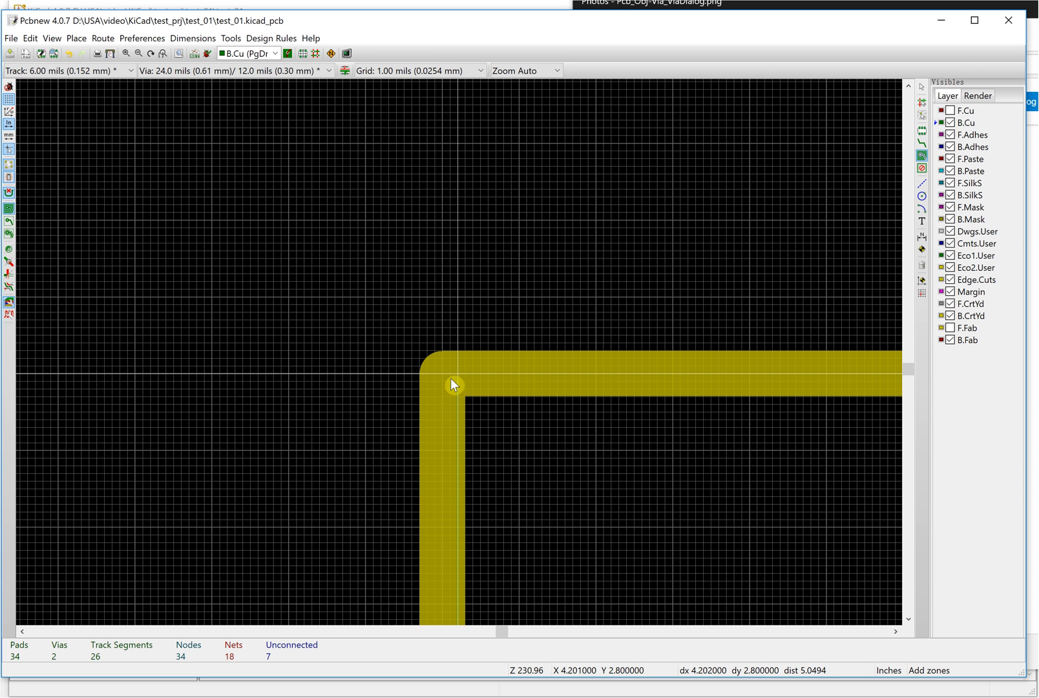
pyautogui.scroll(2, 465, 359)
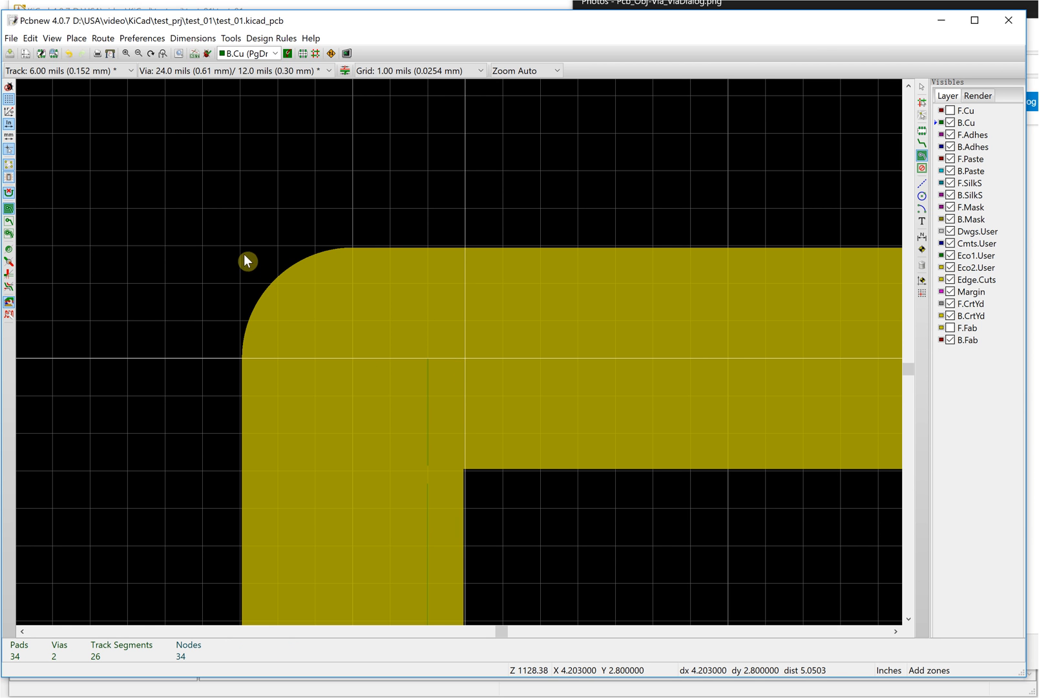
# - Examine the filled GND zone on B.Cu across the whole board, including the clearances around J1 and the vias
pyautogui.scroll(-1, 467, 359)
pyautogui.scroll(-3, 468, 356)
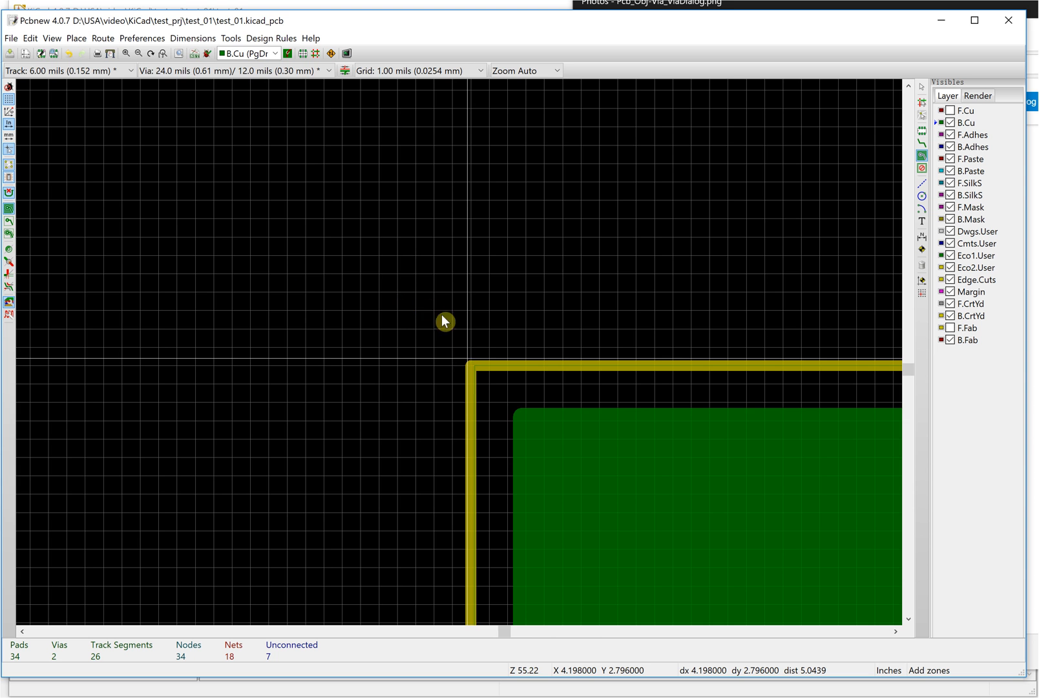
pyautogui.scroll(-3, 458, 345)
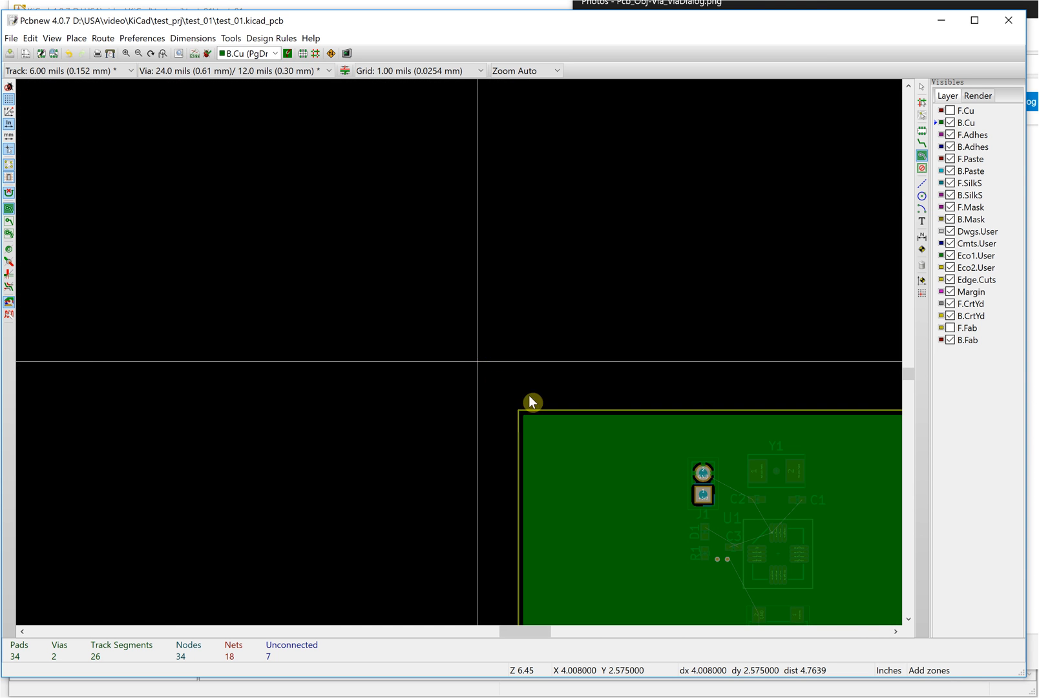
pyautogui.scroll(-1, 492, 380)
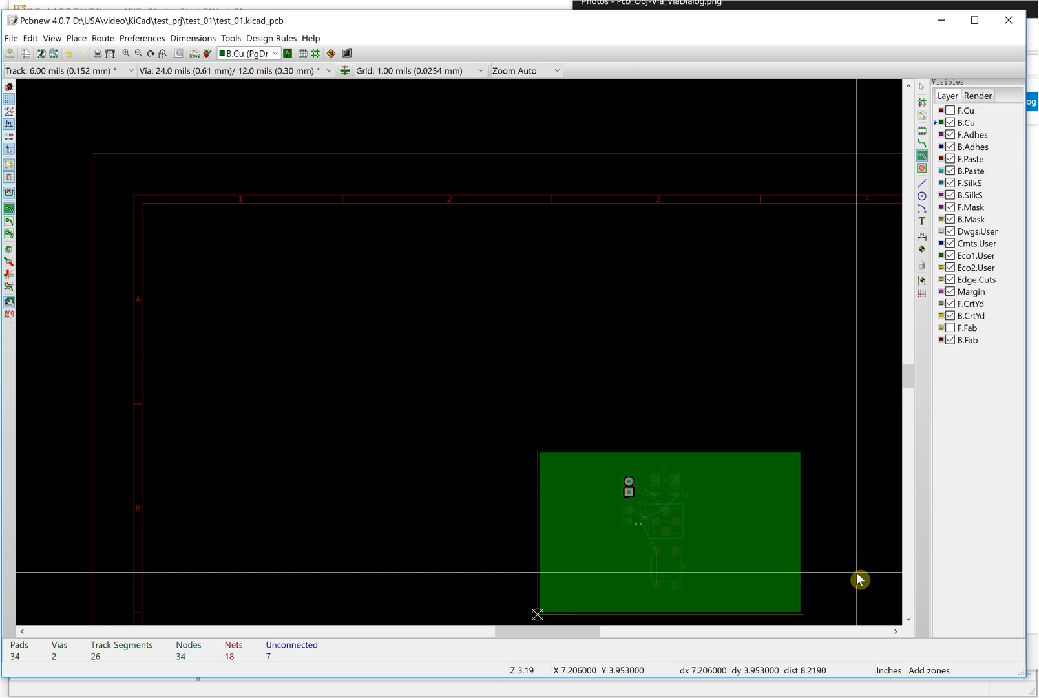
pyautogui.press('Home')
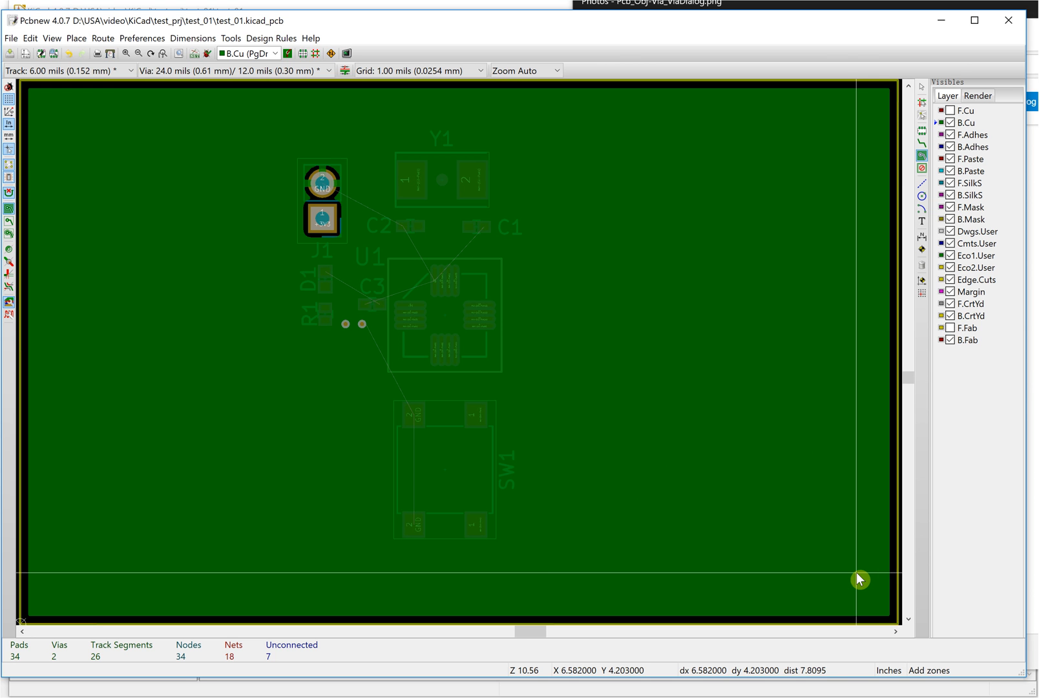
pyautogui.scroll(-1, 500, 290)
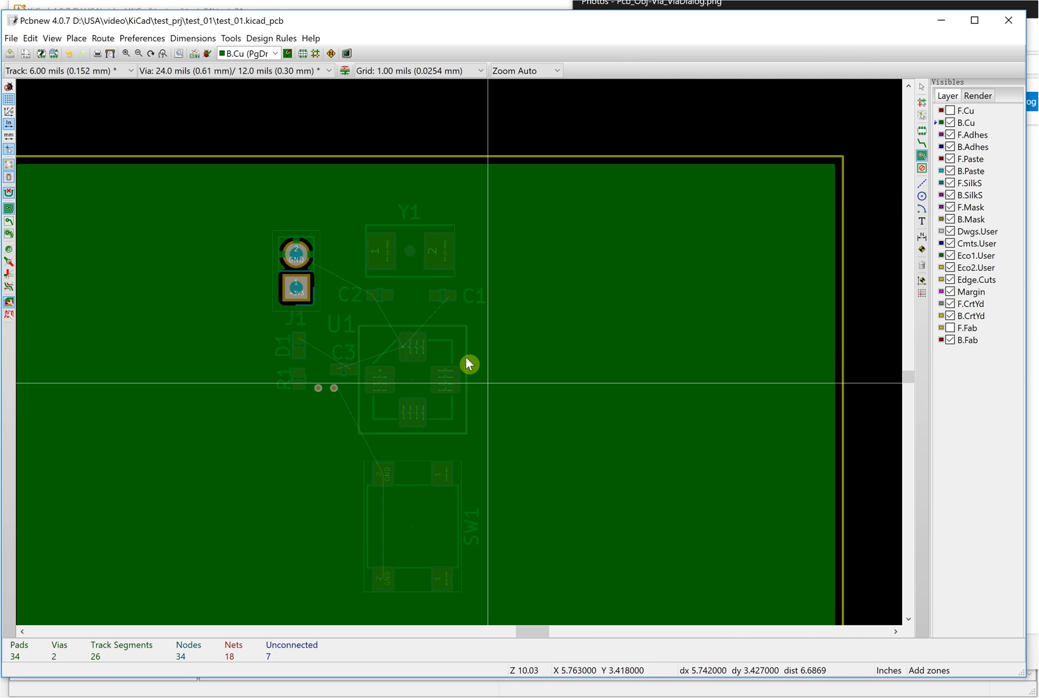
pyautogui.scroll(-1, 697, 280)
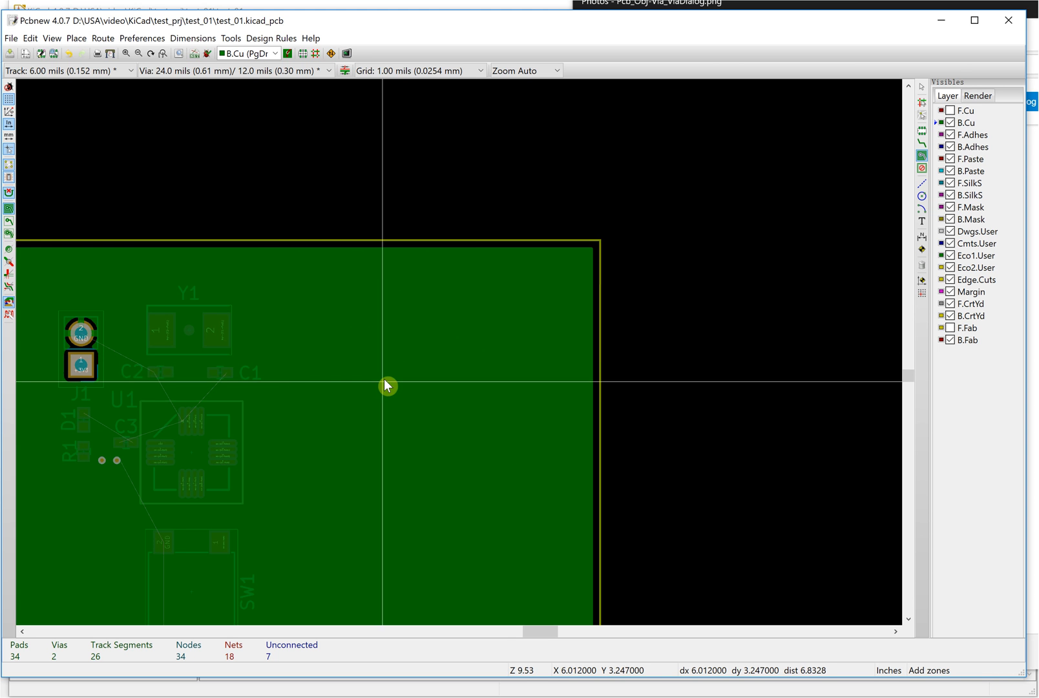
pyautogui.press('Home')
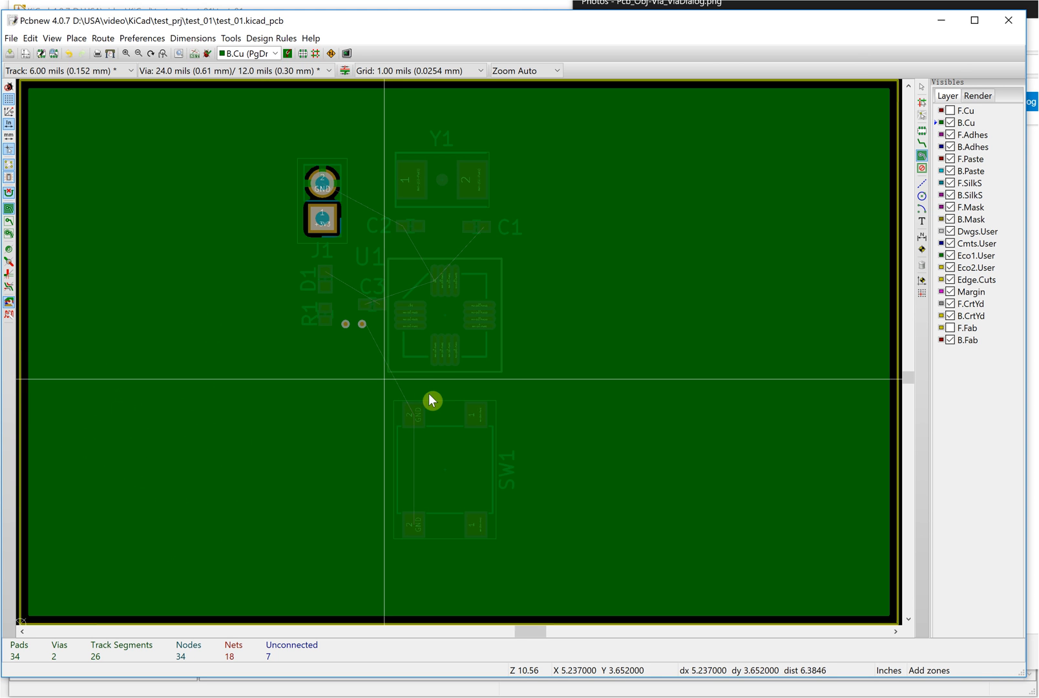
# - Show F.Cu alone to compare the two zones, and set F.Cu as the active layer with both copper layers visible
pyautogui.click(951, 111)
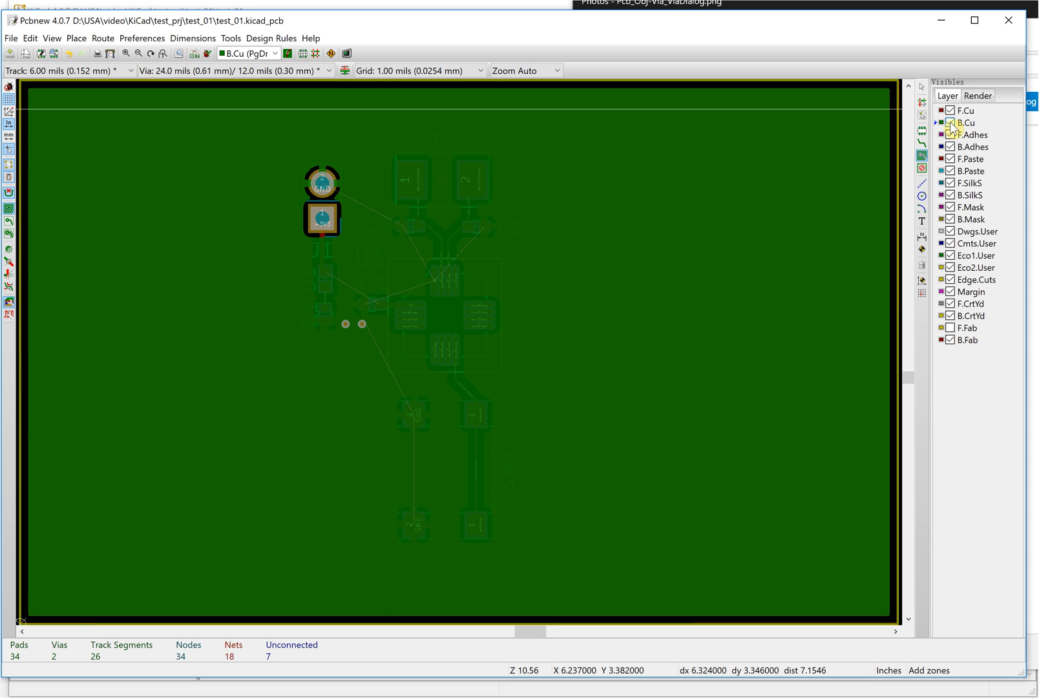
pyautogui.click(950, 123)
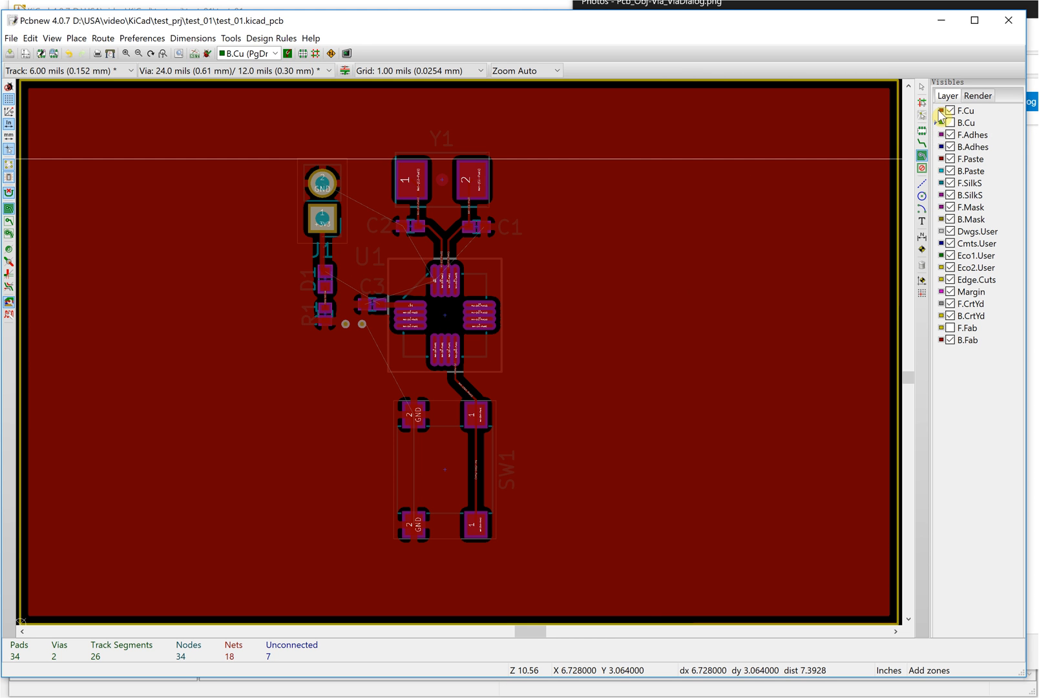
pyautogui.click(938, 111)
pyautogui.click(950, 122)
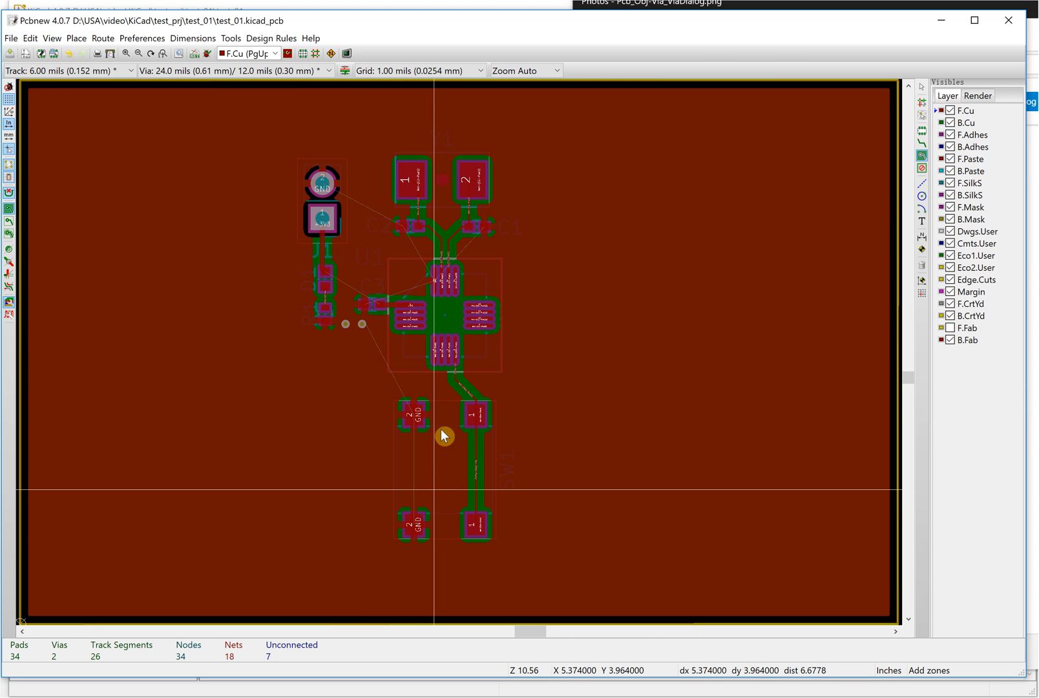
pyautogui.scroll(-1, 361, 171)
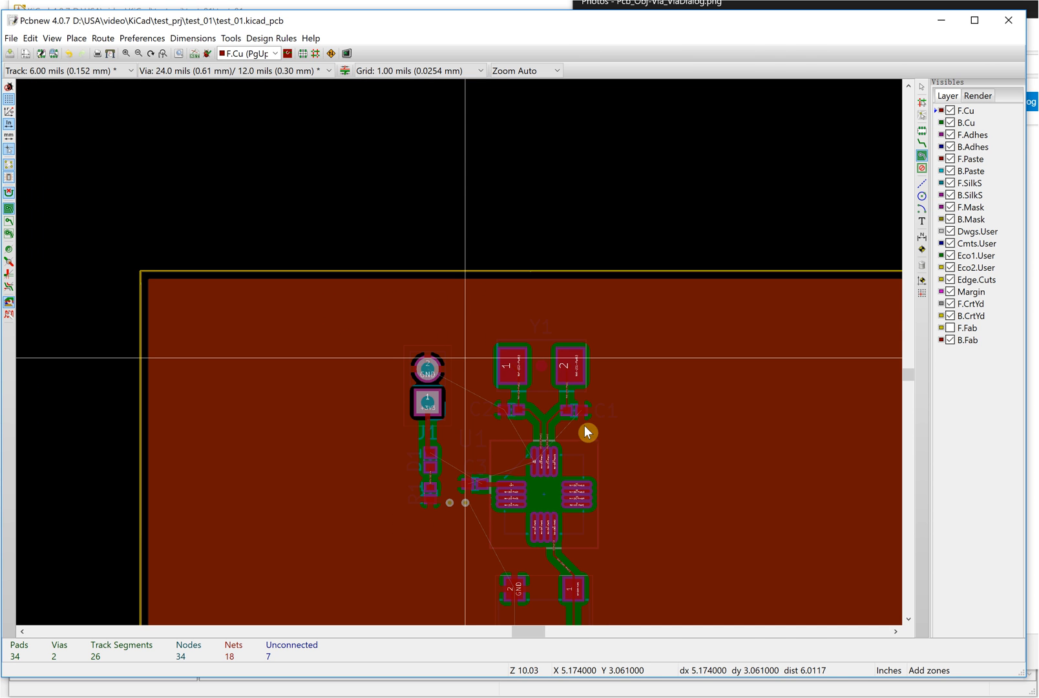
pyautogui.scroll(-3, 467, 365)
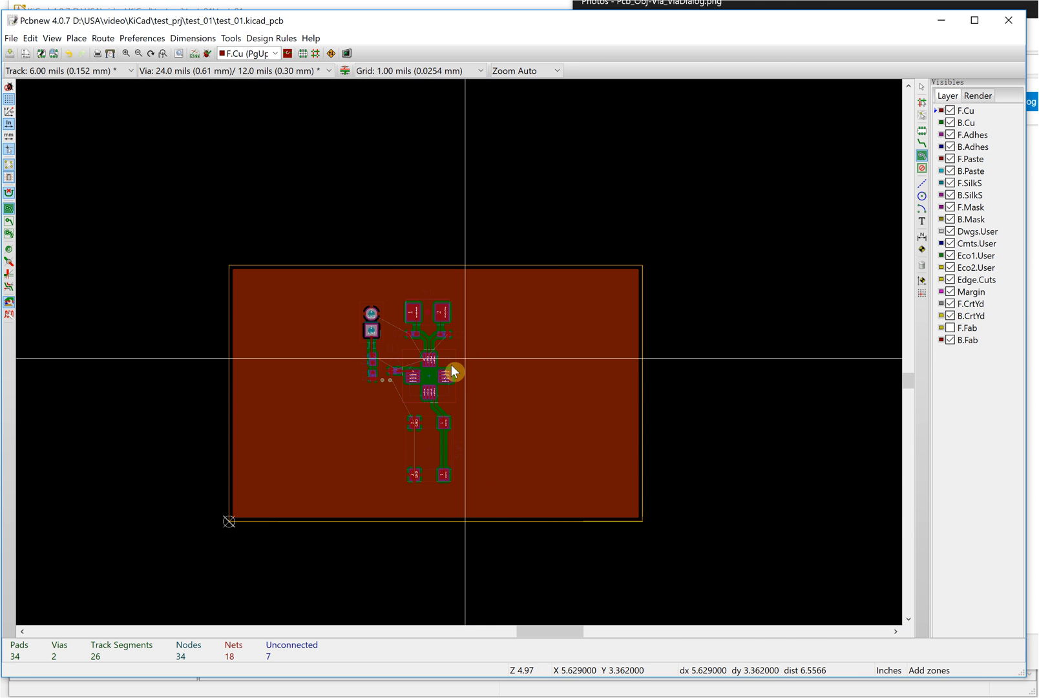
# - Run the design rules check on the board and list its unconnected pads
pyautogui.click(230, 39)
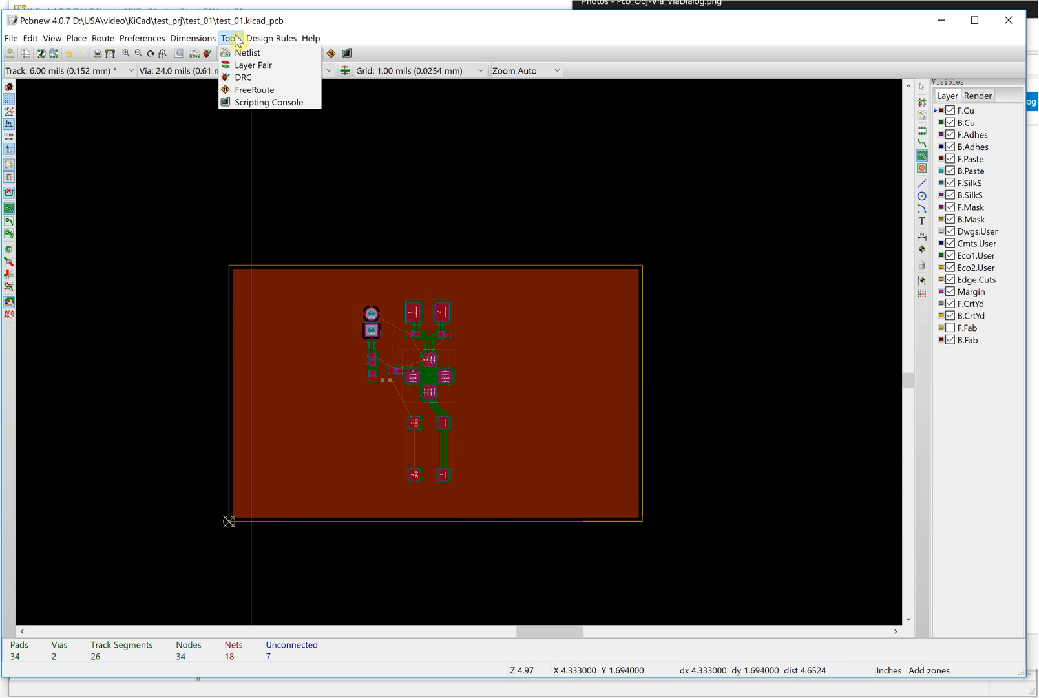
pyautogui.click(248, 78)
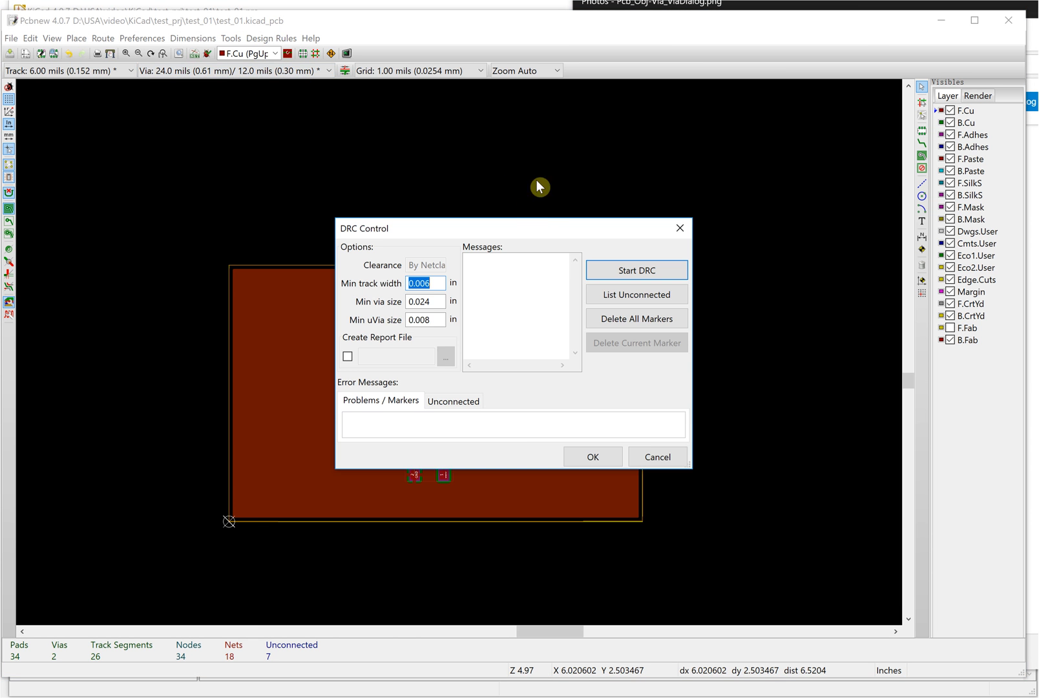
pyautogui.moveTo(646, 341); pyautogui.dragTo(749, 536)
pyautogui.click(686, 138)
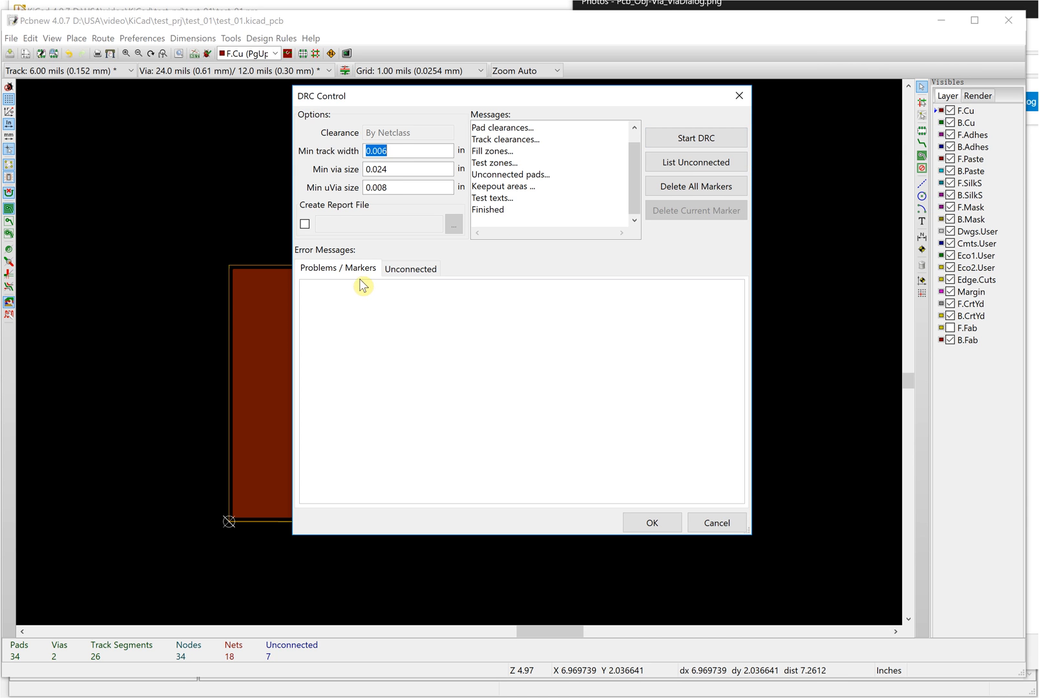
pyautogui.click(414, 270)
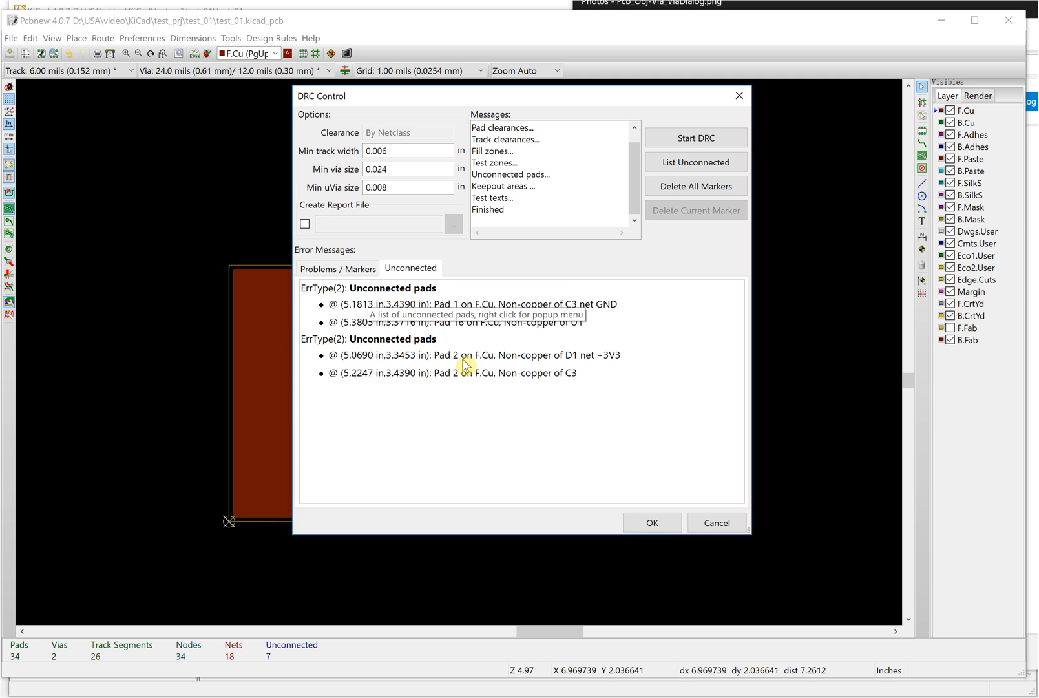
pyautogui.click(683, 169)
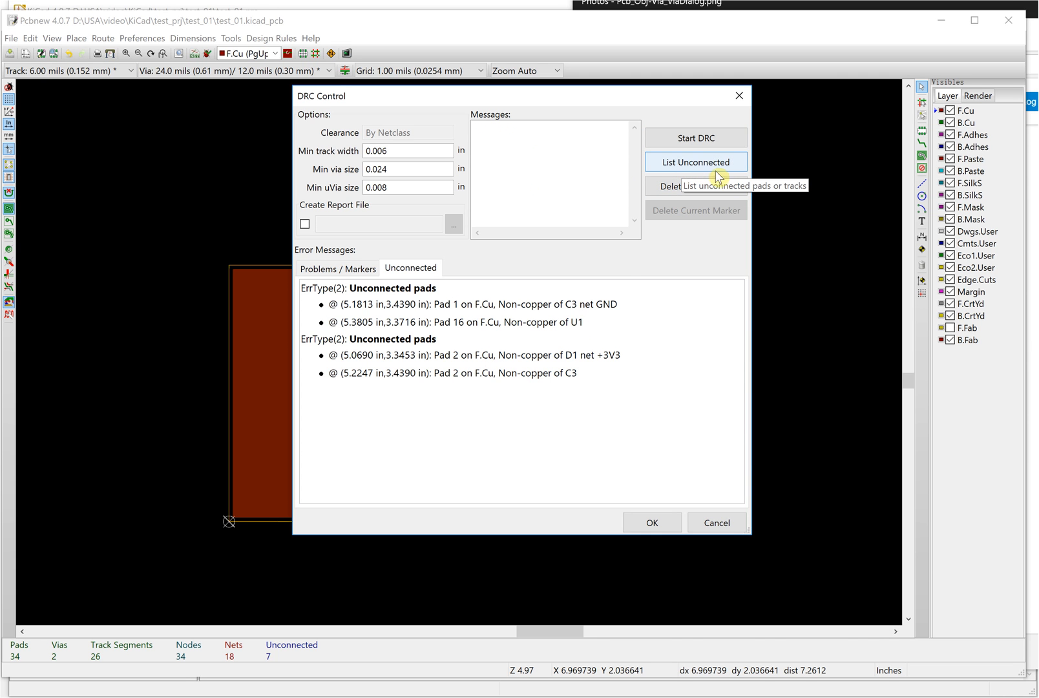
# - Close the design rules check and examine the gap between U1's GND pad 16 and the F.Cu zone
pyautogui.click(738, 100)
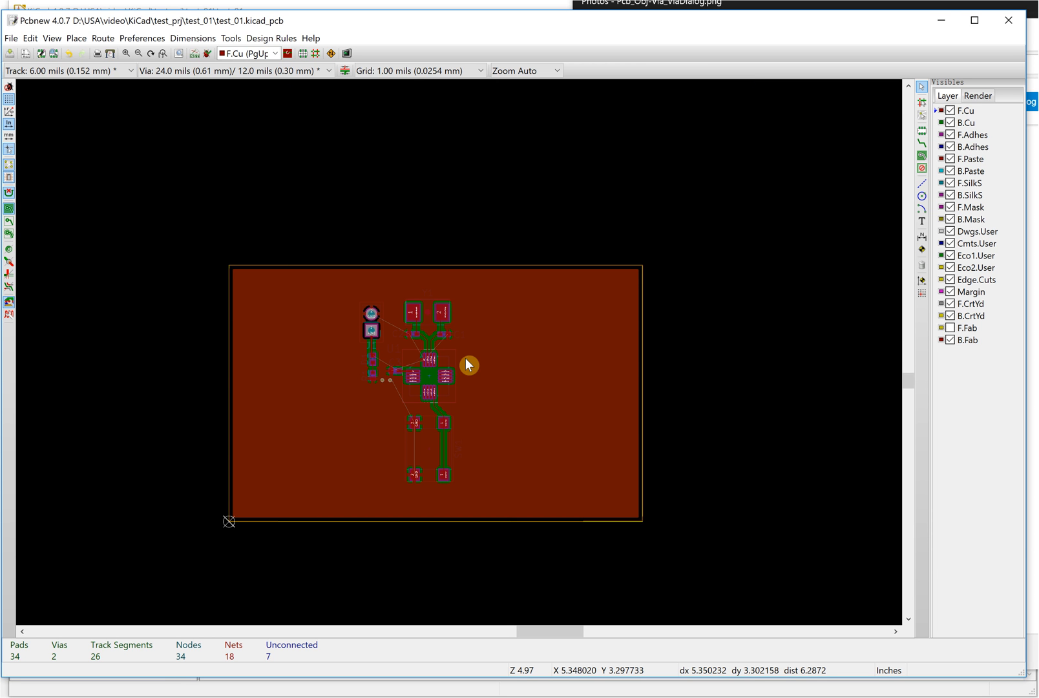
pyautogui.scroll(8, 416, 350)
pyautogui.scroll(5, 466, 364)
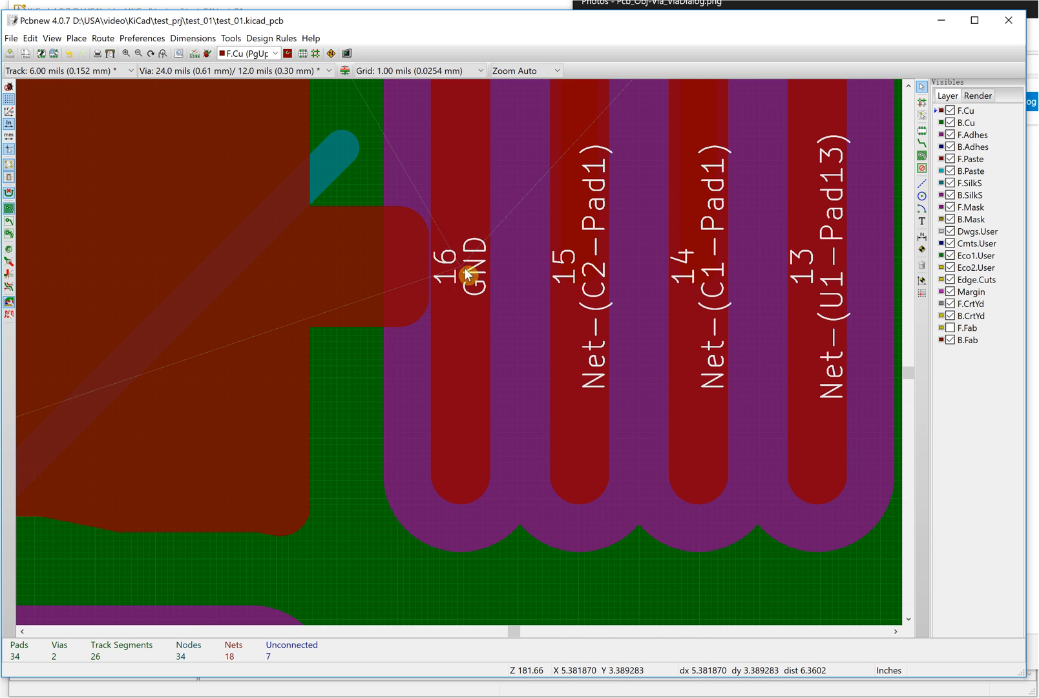
pyautogui.scroll(2, 456, 359)
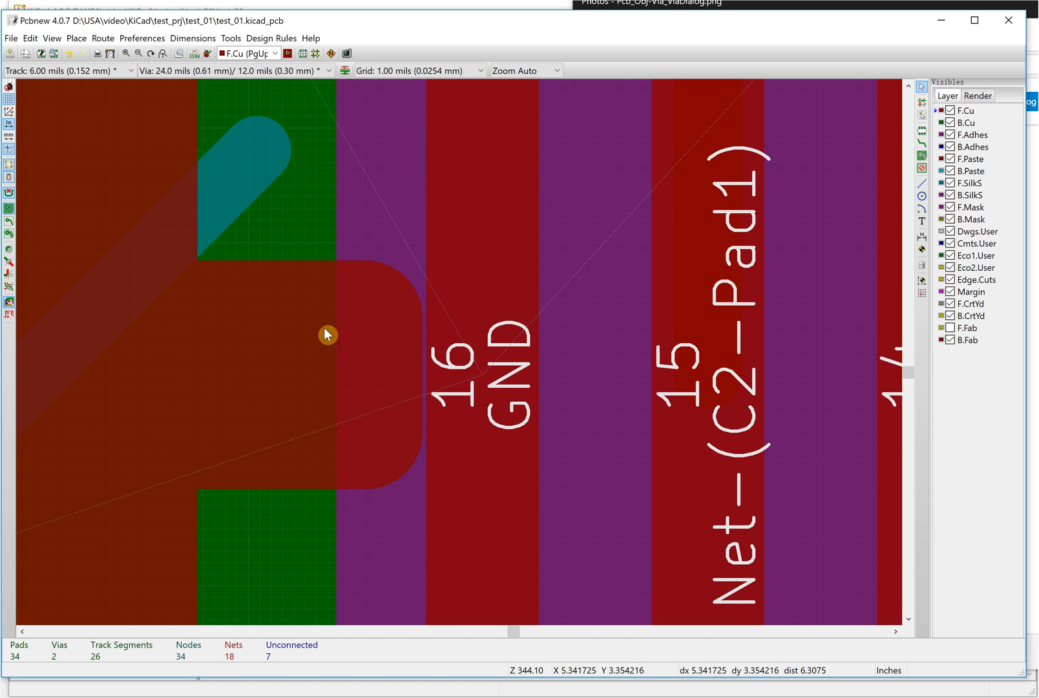
pyautogui.scroll(-1, 468, 364)
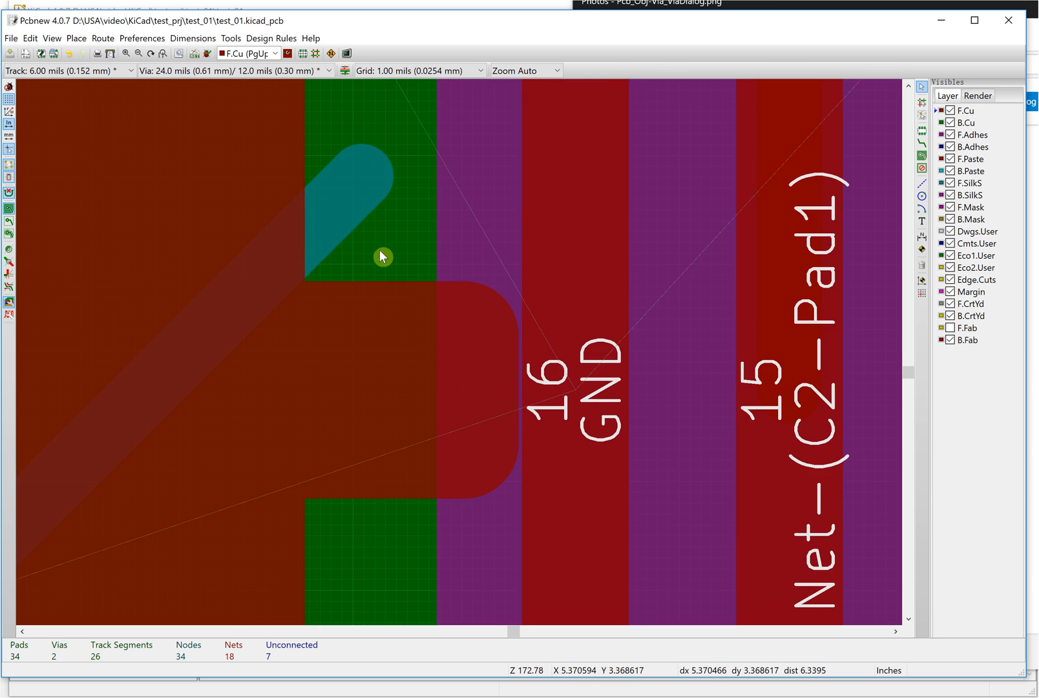
pyautogui.scroll(-2, 381, 255)
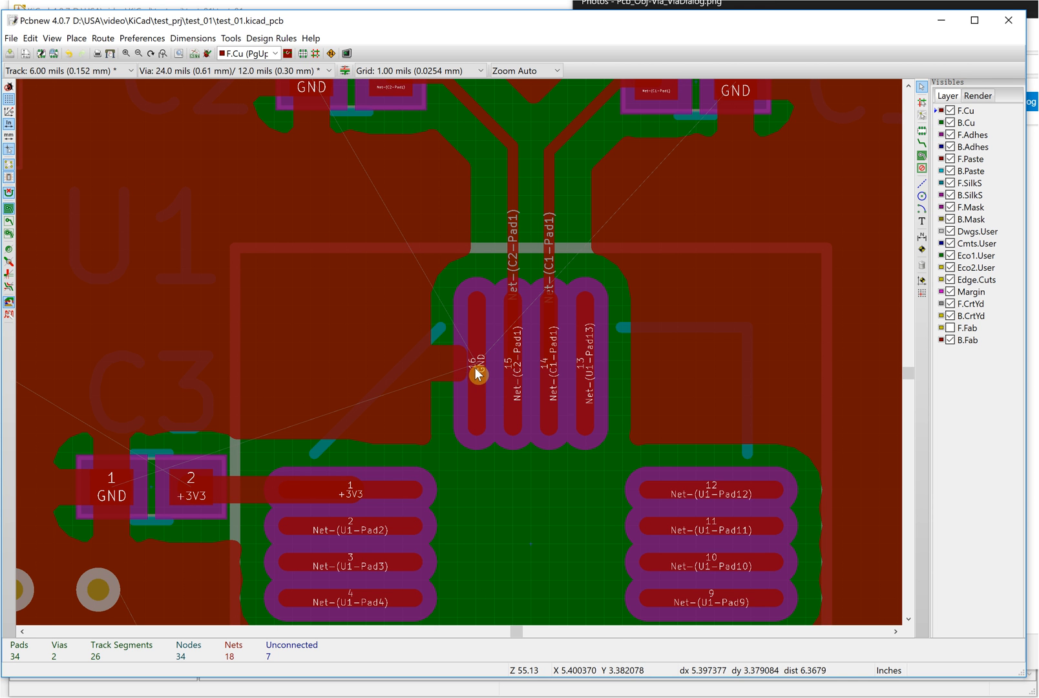
pyautogui.scroll(4, 466, 363)
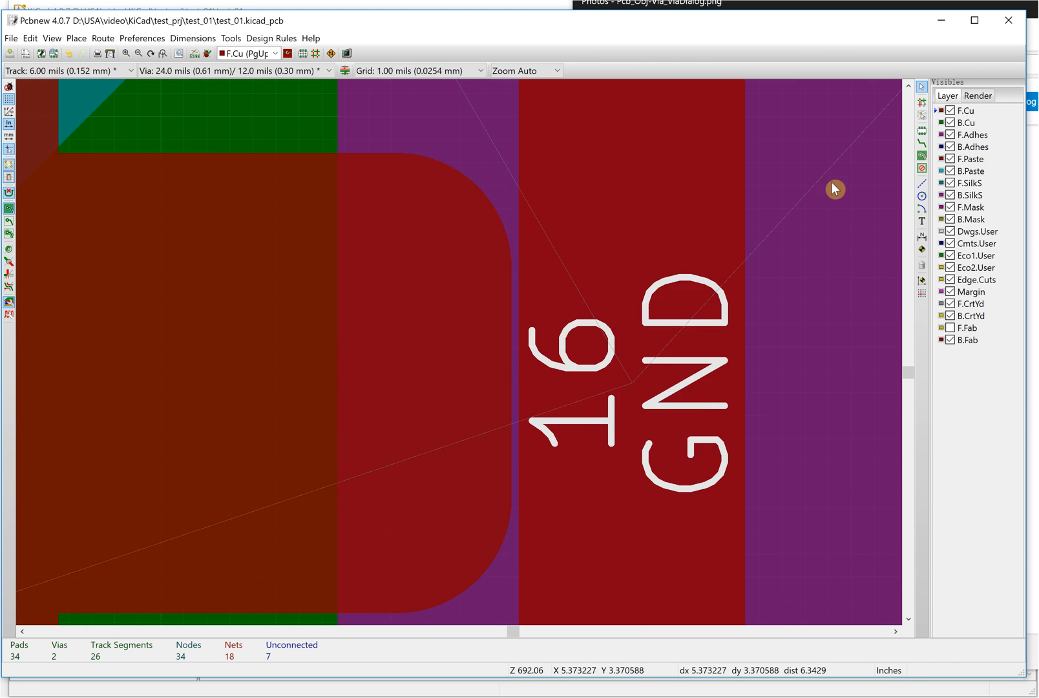
pyautogui.scroll(-2, 642, 308)
# - Route a short 6 mil GND track on F.Cu from U1 pad 16 into the zone spoke beside it and end it there
pyautogui.press('x')
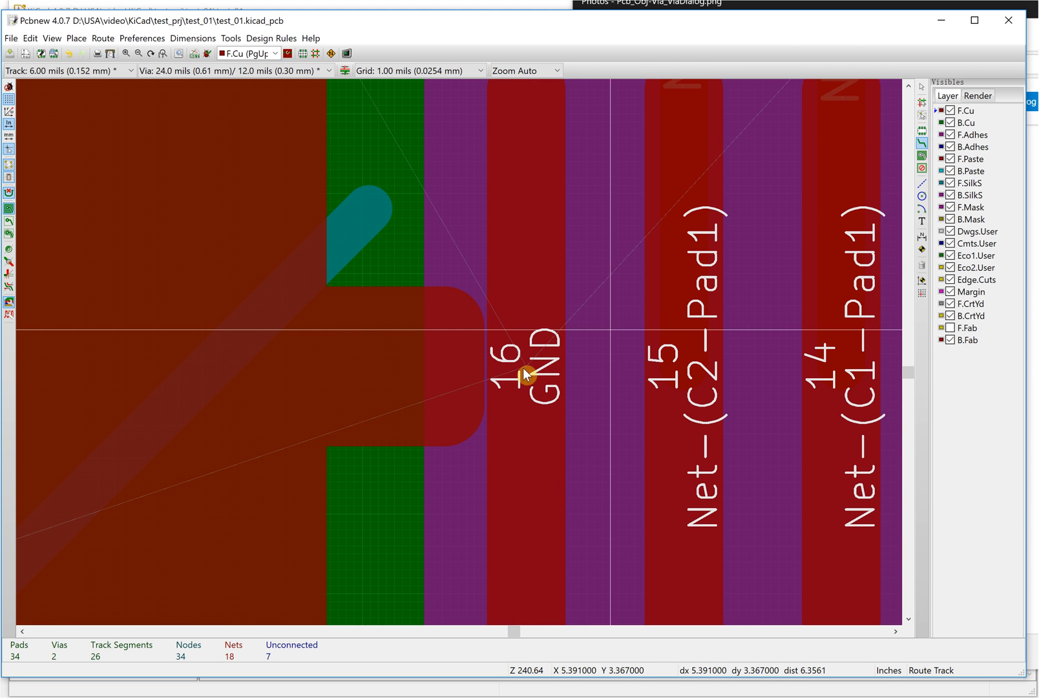
pyautogui.click(499, 368)
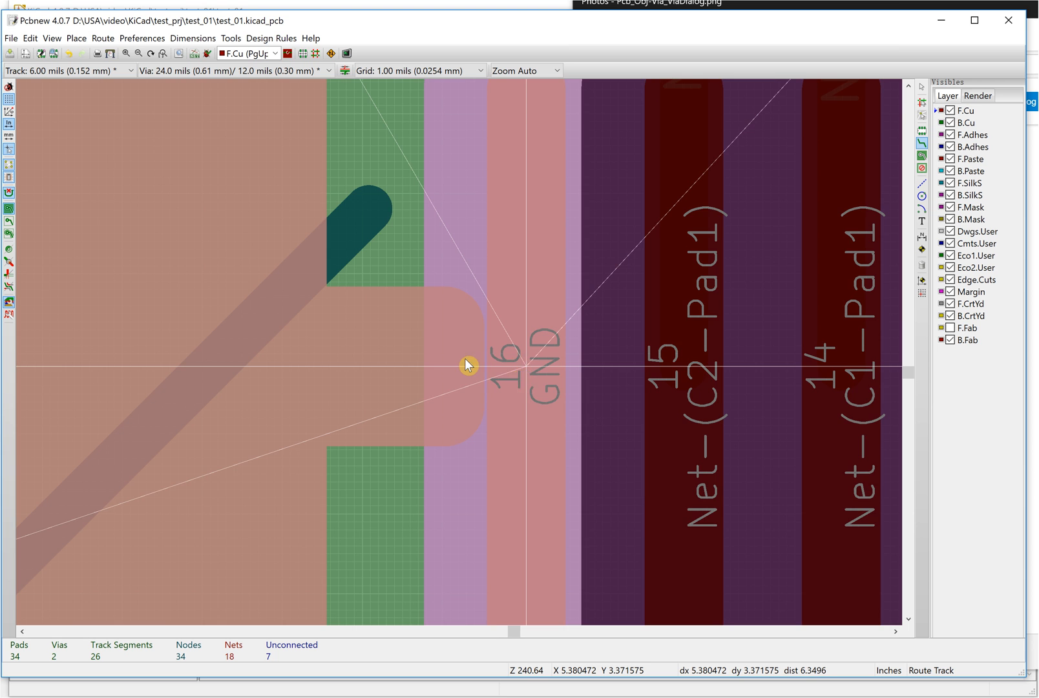
pyautogui.scroll(-2, 464, 358)
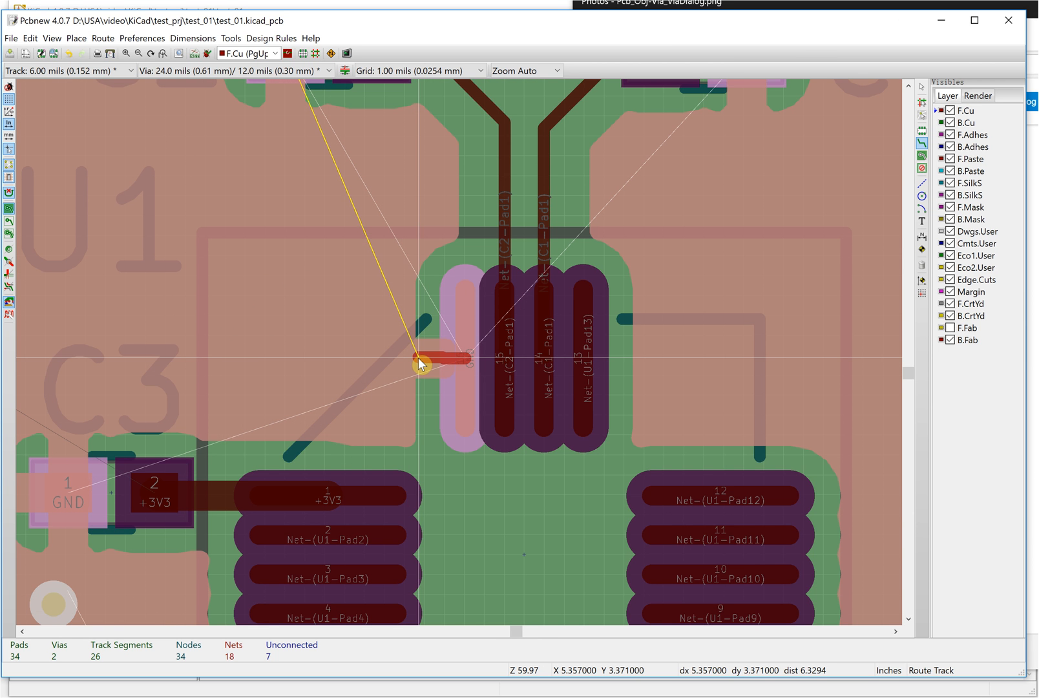
pyautogui.scroll(-2, 536, 349)
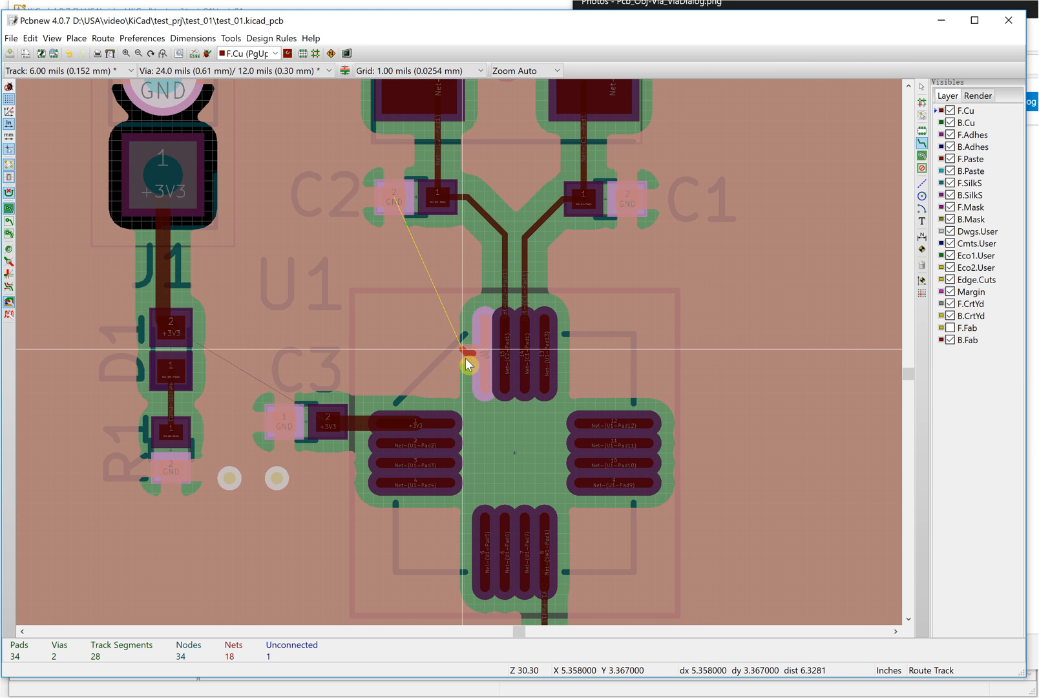
pyautogui.scroll(3, 466, 359)
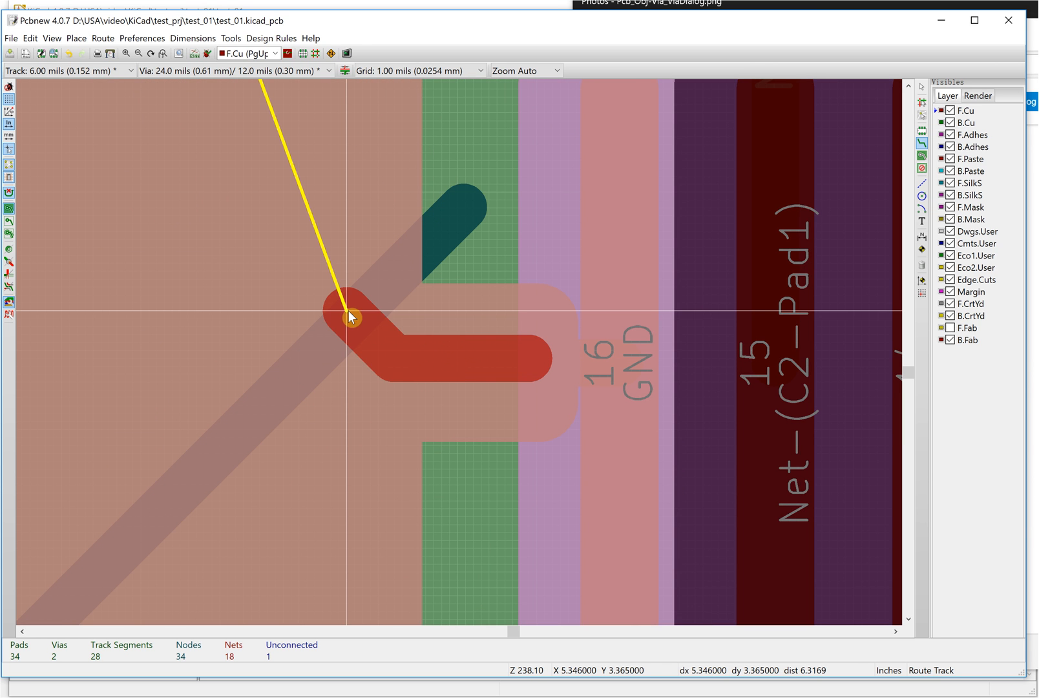
pyautogui.rightClick(372, 323)
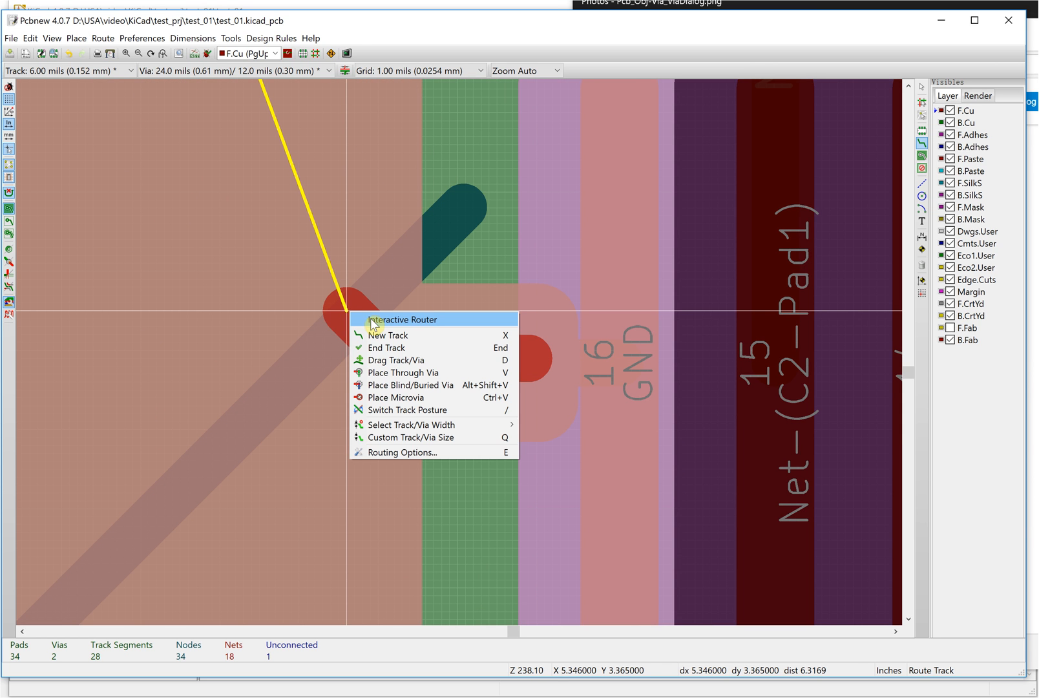
pyautogui.click(395, 352)
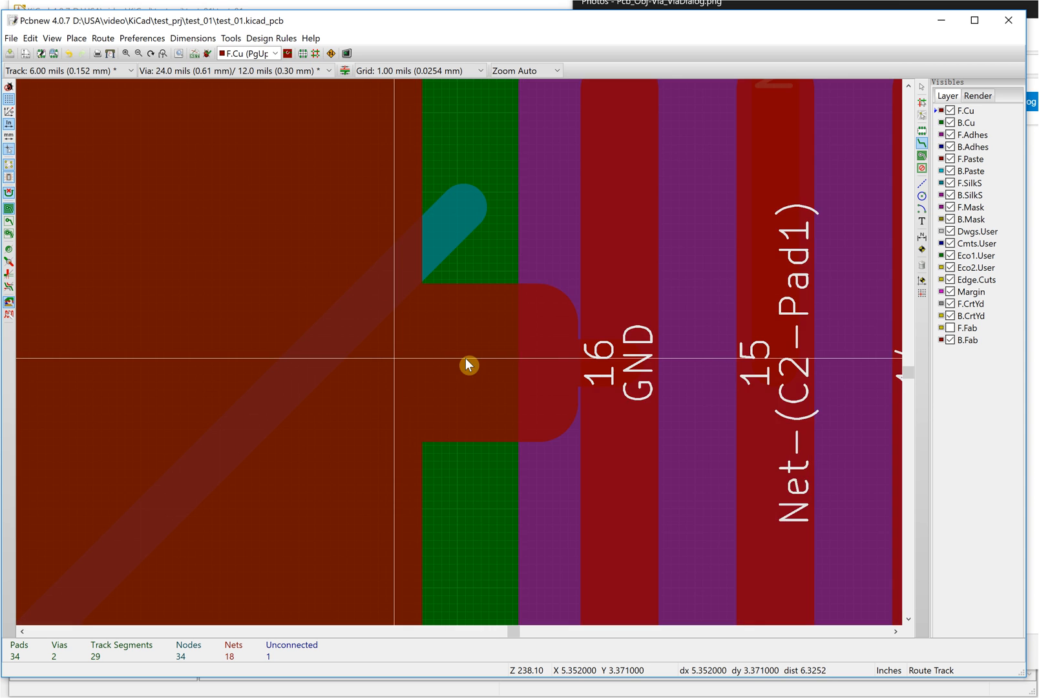
# - Route a second 6 mil GND track from U1 pad 16 up toward C2 and end it inside the F.Cu zone
pyautogui.scroll(-1, 538, 295)
pyautogui.scroll(-1, 345, 155)
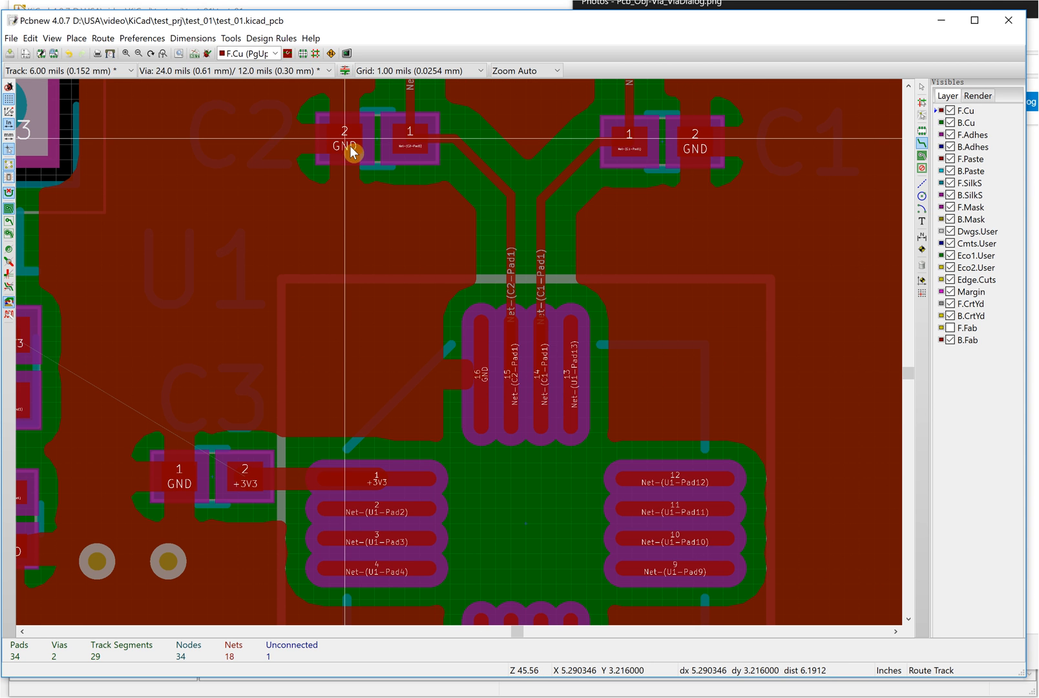
pyautogui.scroll(-2, 463, 364)
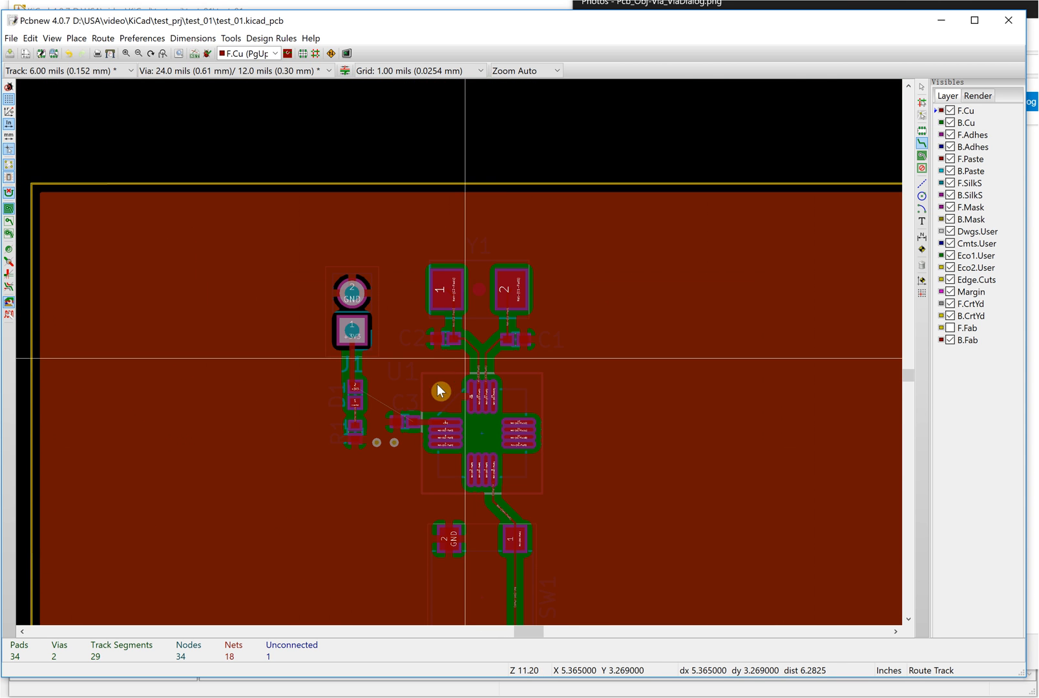
pyautogui.scroll(1, 465, 358)
pyautogui.scroll(1, 470, 368)
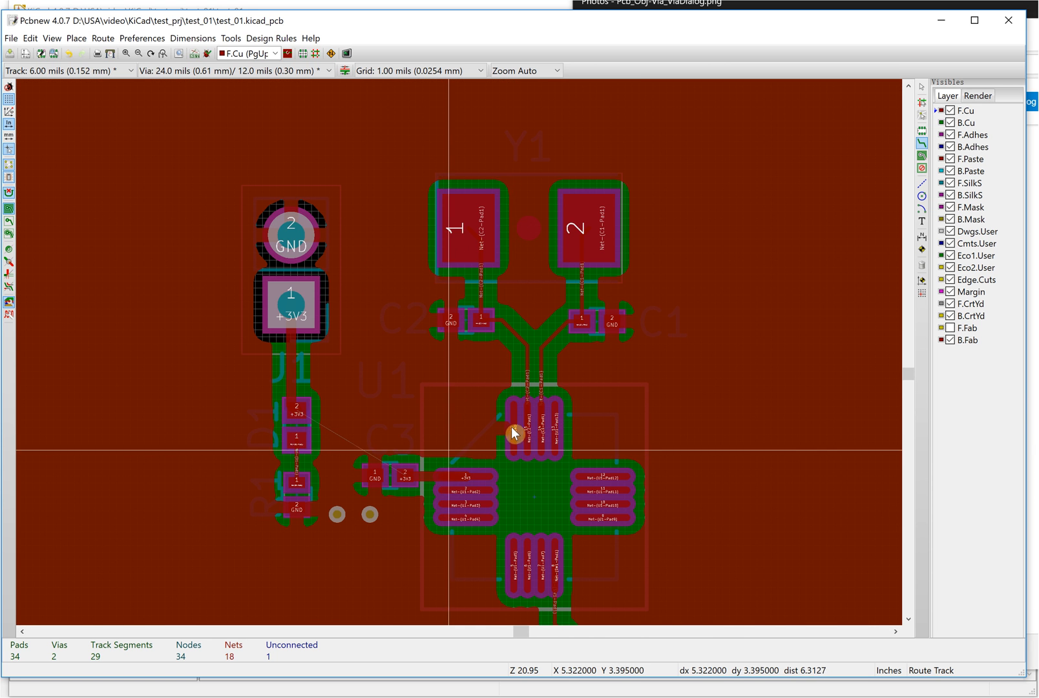
pyautogui.scroll(2, 465, 357)
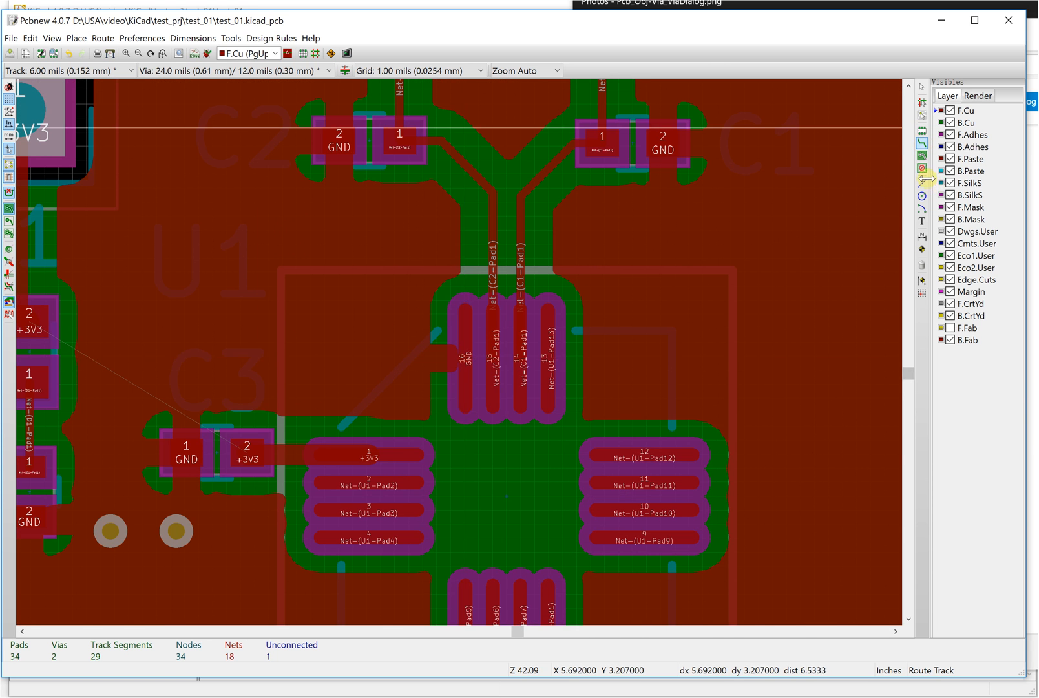
pyautogui.click(923, 145)
pyautogui.click(464, 359)
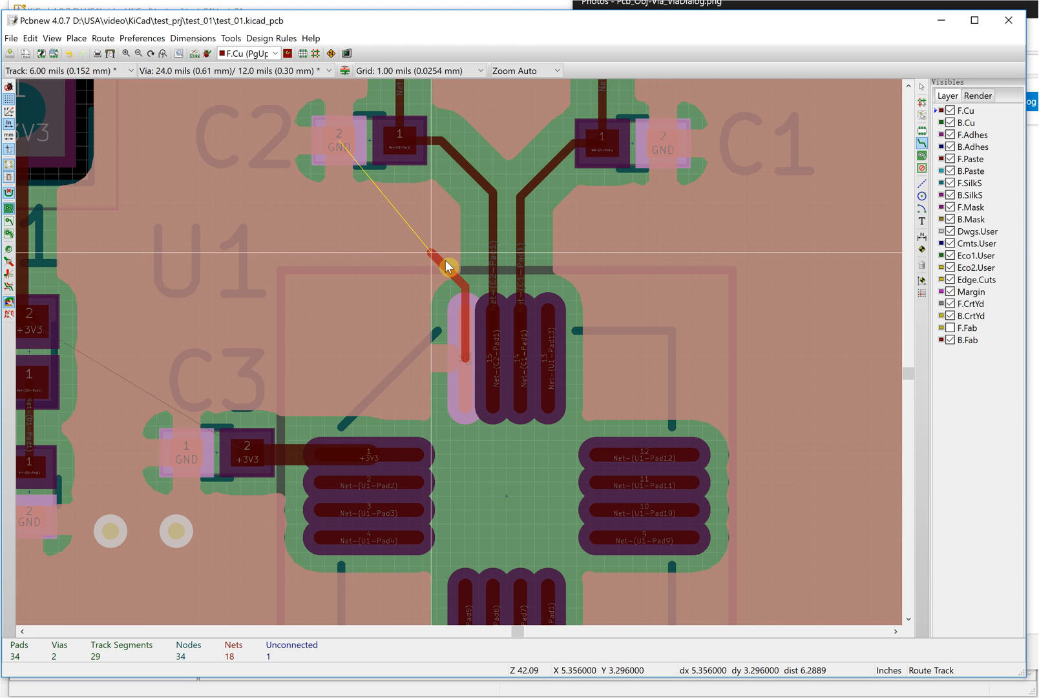
pyautogui.click(447, 262)
pyautogui.rightClick(447, 262)
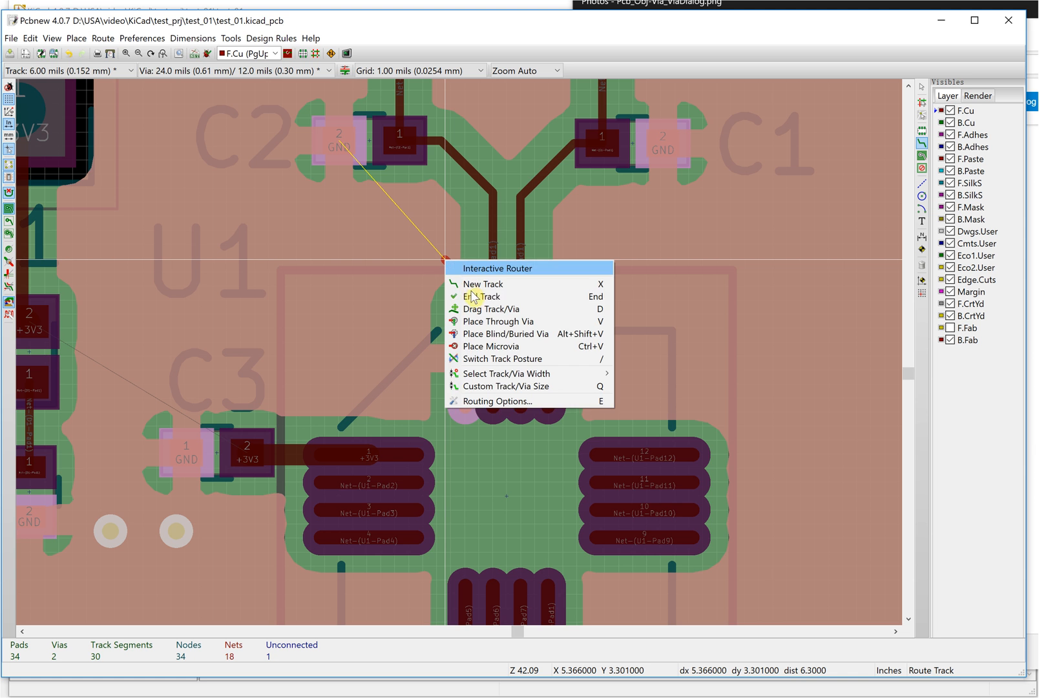
pyautogui.click(472, 297)
# - Route a 15 mil +3V3 track on F.Cu from D1 pad 2 to C3 pad 2
pyautogui.scroll(-3, 267, 352)
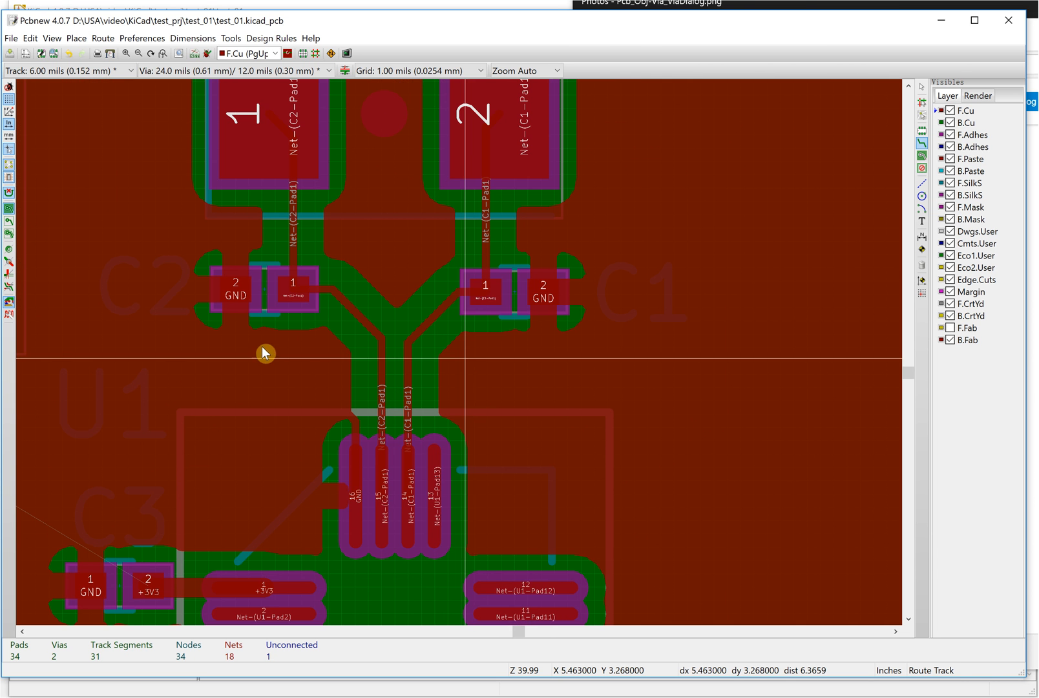
pyautogui.scroll(-3, 461, 341)
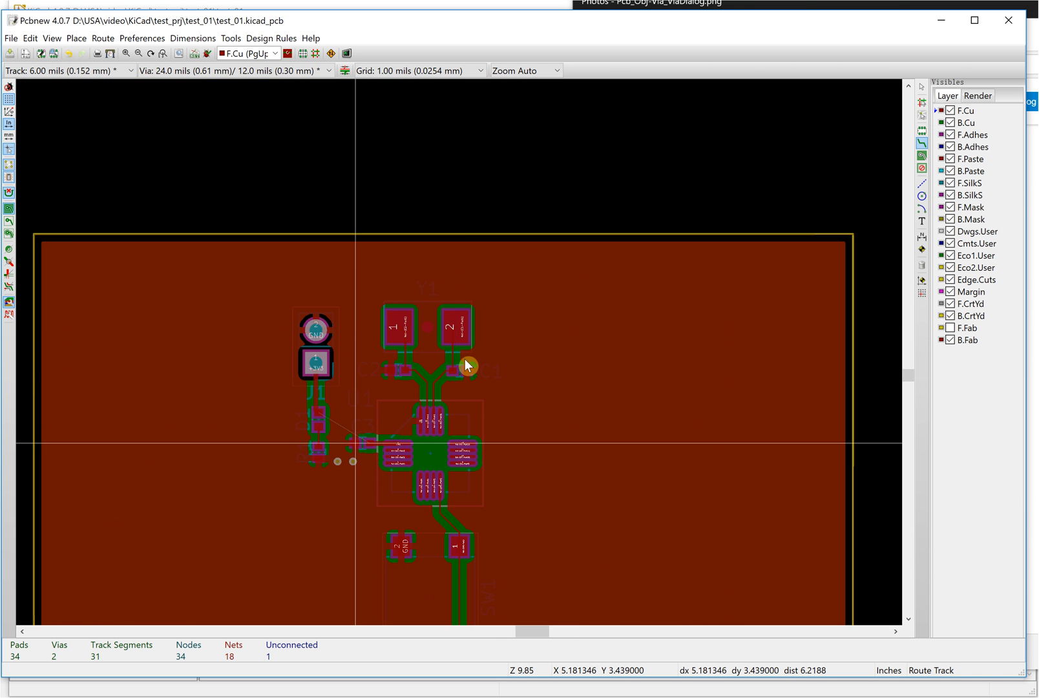
pyautogui.scroll(4, 466, 364)
pyautogui.scroll(3, 340, 261)
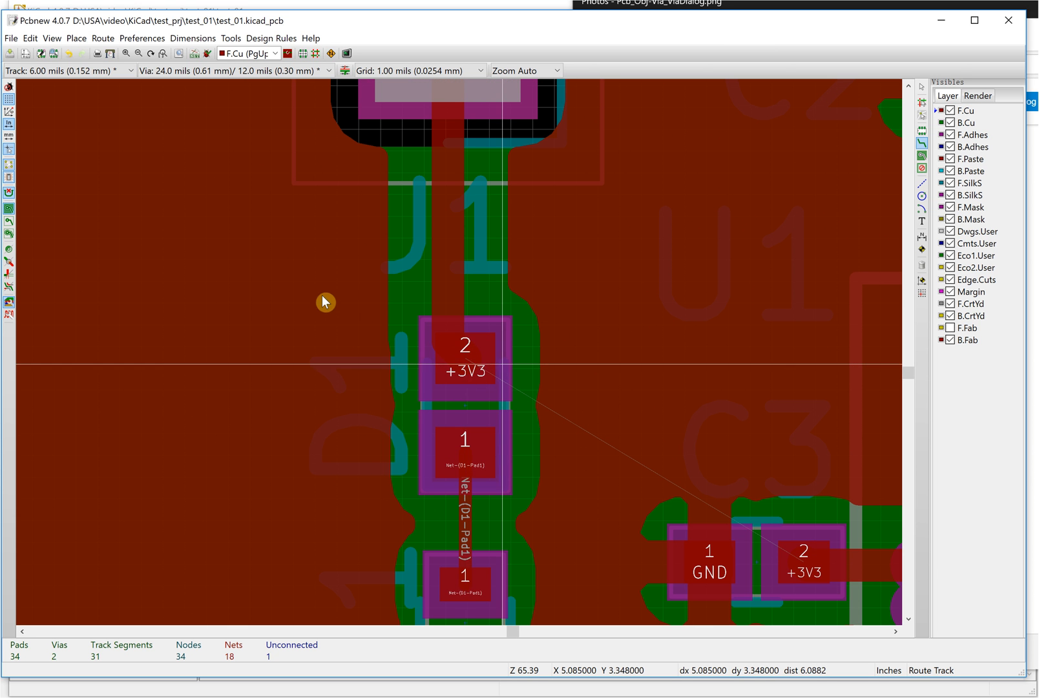
pyautogui.scroll(-1, 338, 300)
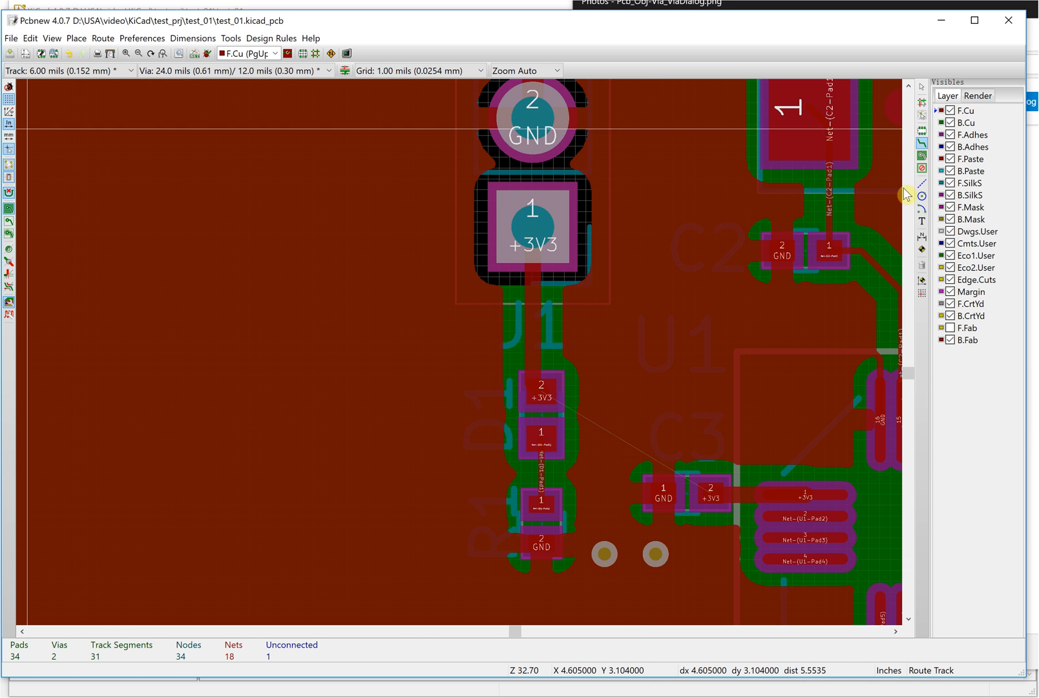
pyautogui.click(924, 144)
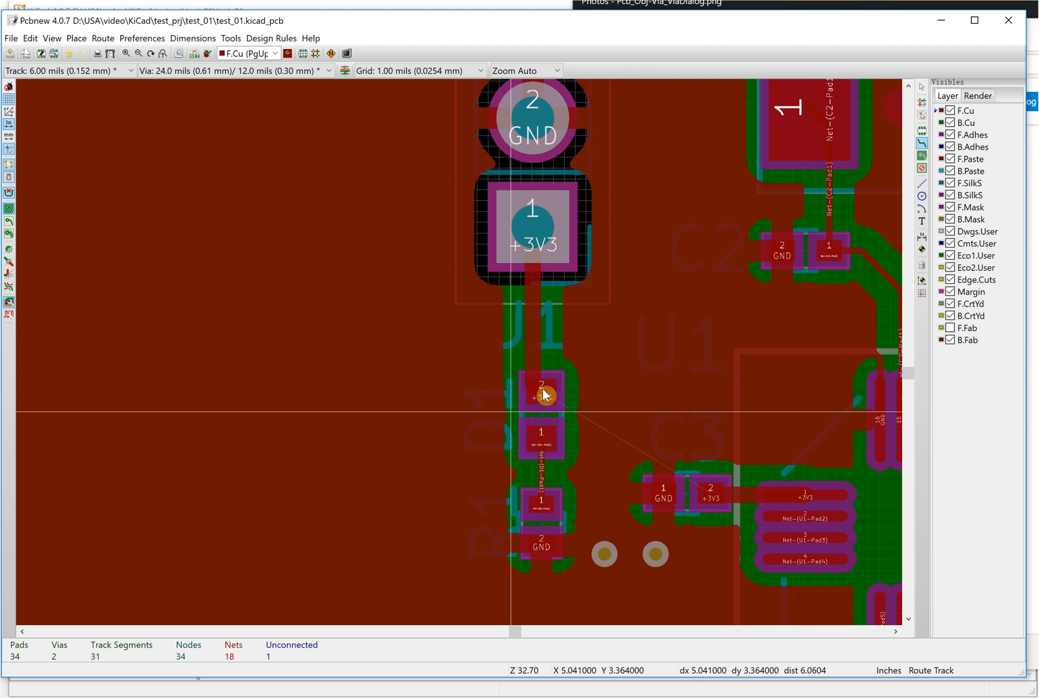
pyautogui.click(652, 401)
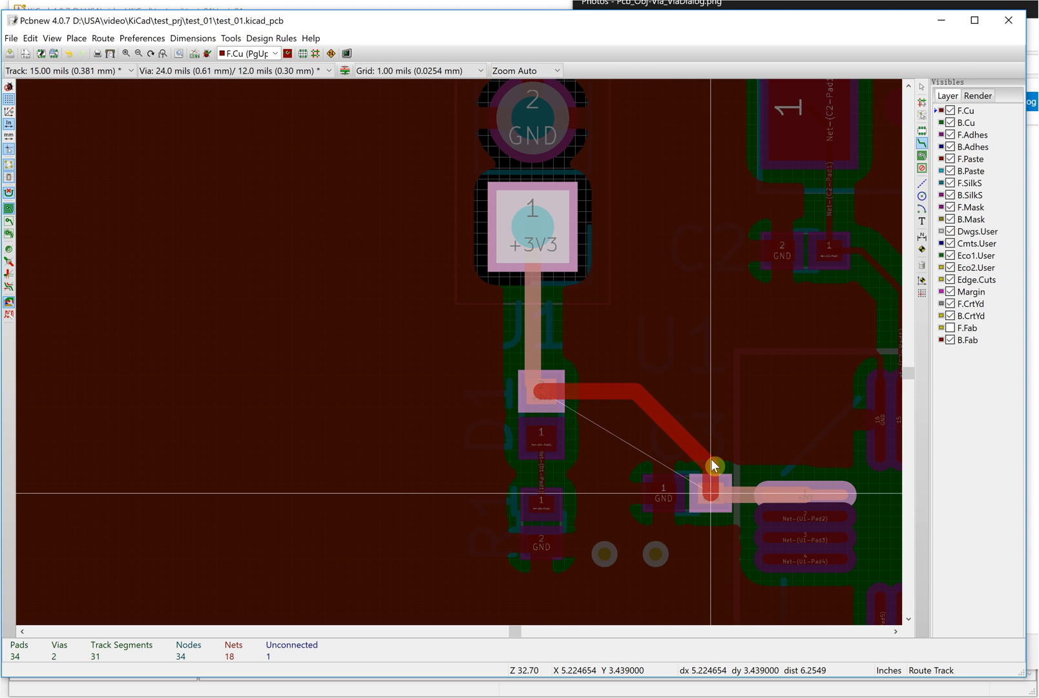
pyautogui.click(710, 493)
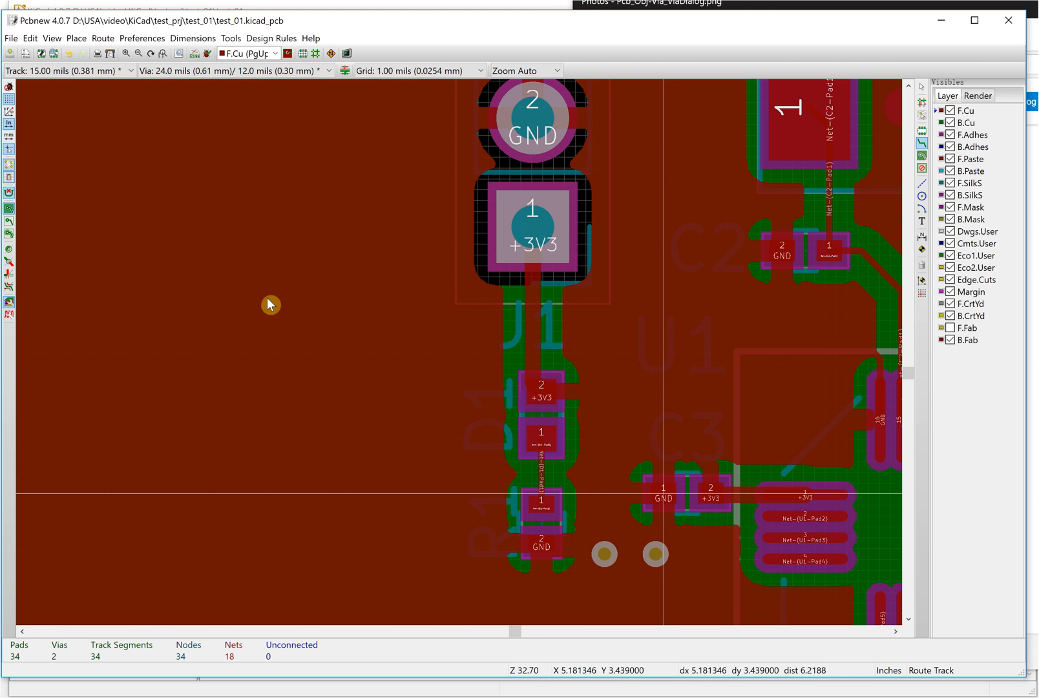
# - Activate the Add filled zones tool and switch the board canvas to Default
pyautogui.scroll(-1, 465, 359)
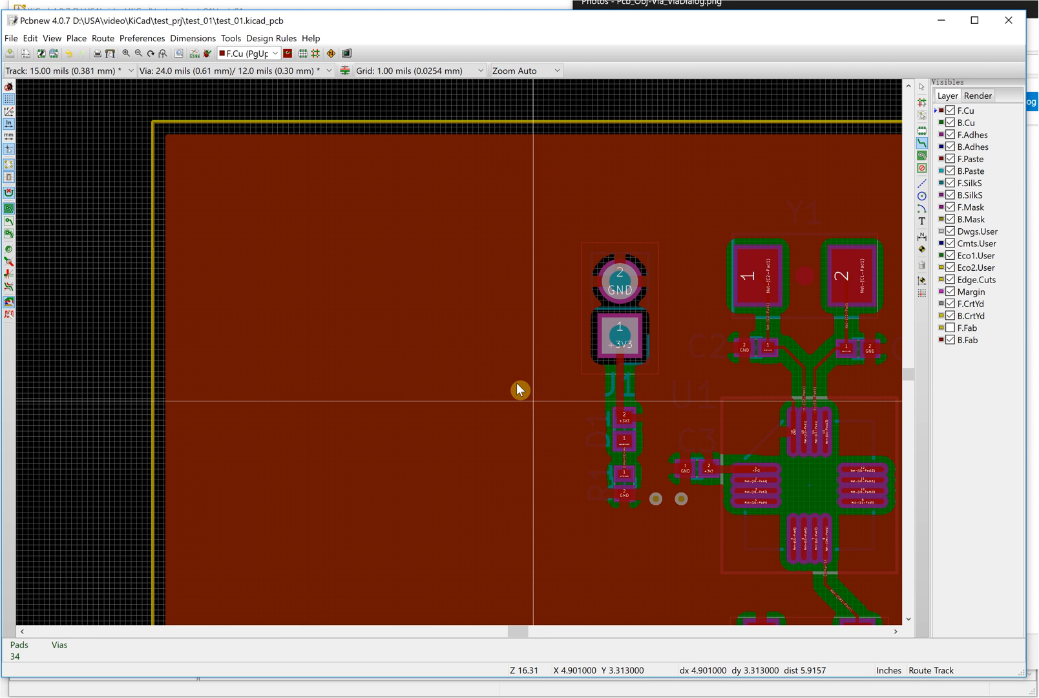
pyautogui.click(922, 157)
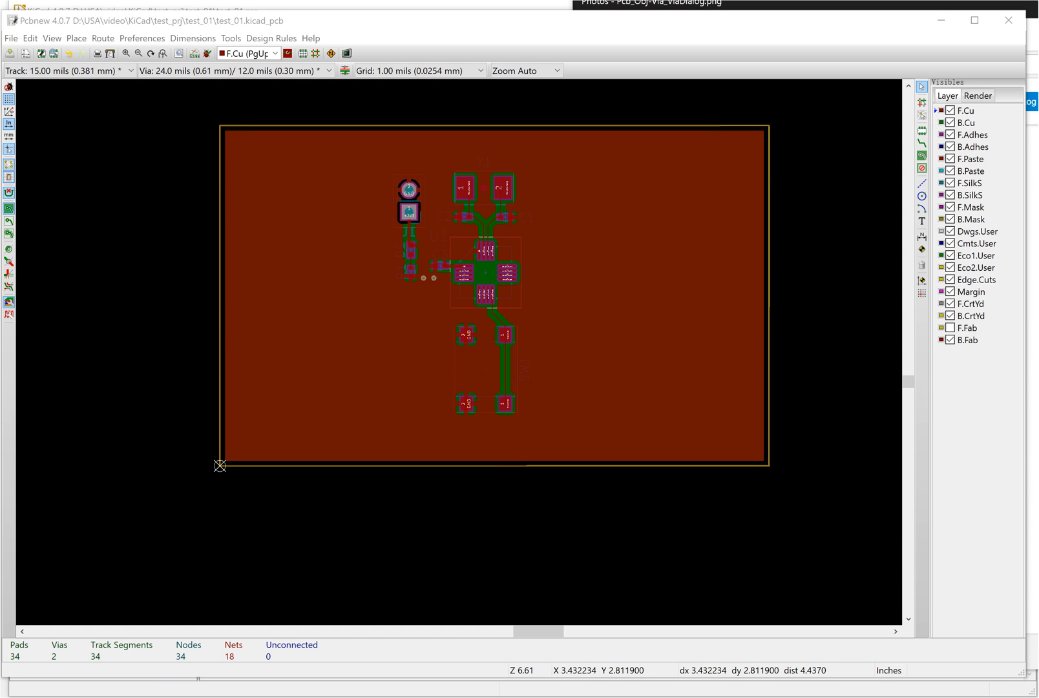
pyautogui.click(923, 157)
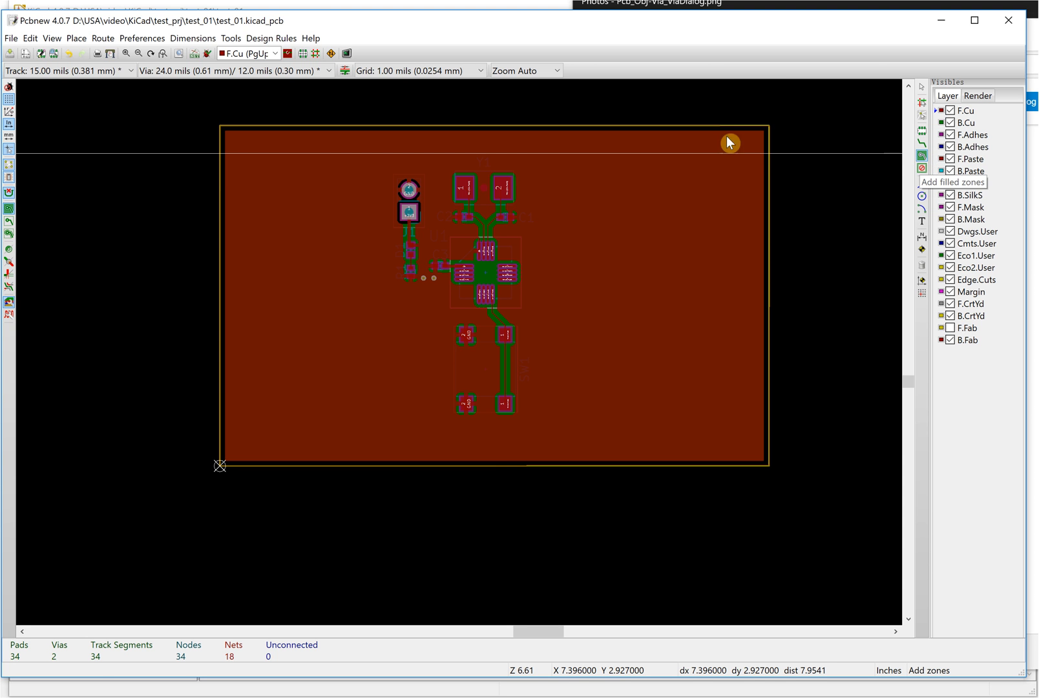
pyautogui.click(49, 40)
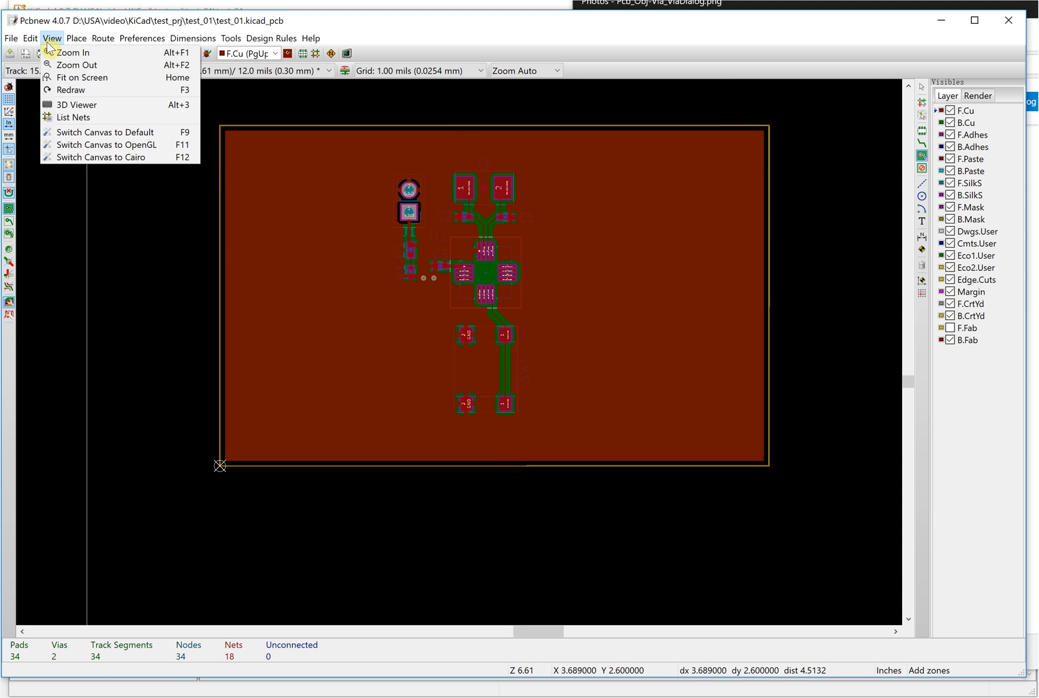
pyautogui.click(127, 137)
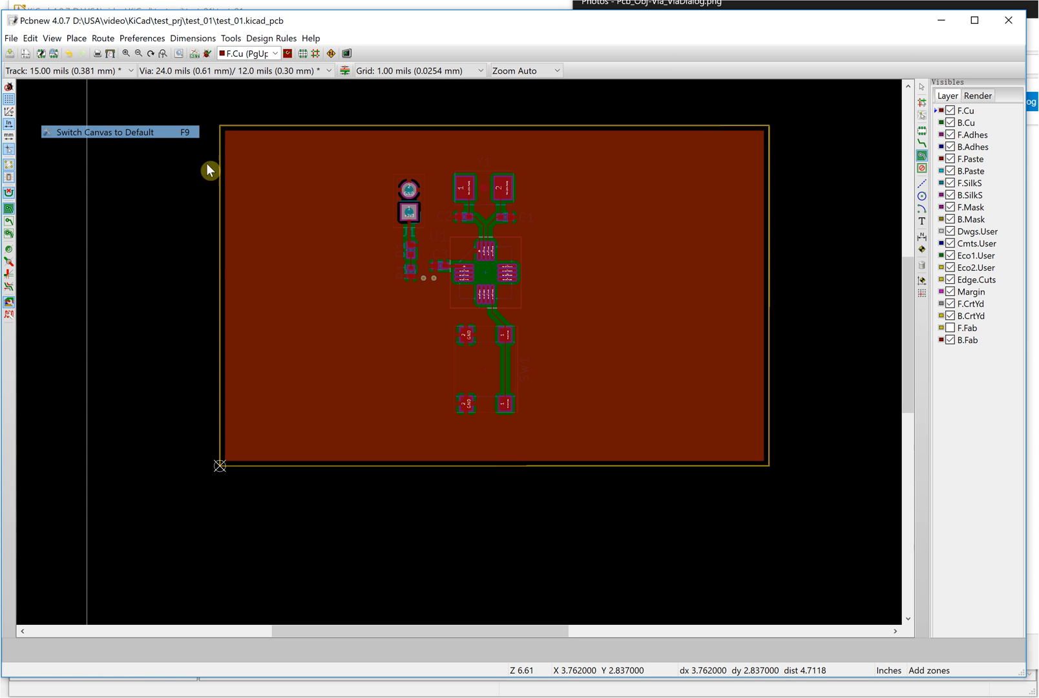
# - Hide the B.Cu layer and set the board canvas to Default
pyautogui.click(951, 123)
pyautogui.rightClick(327, 208)
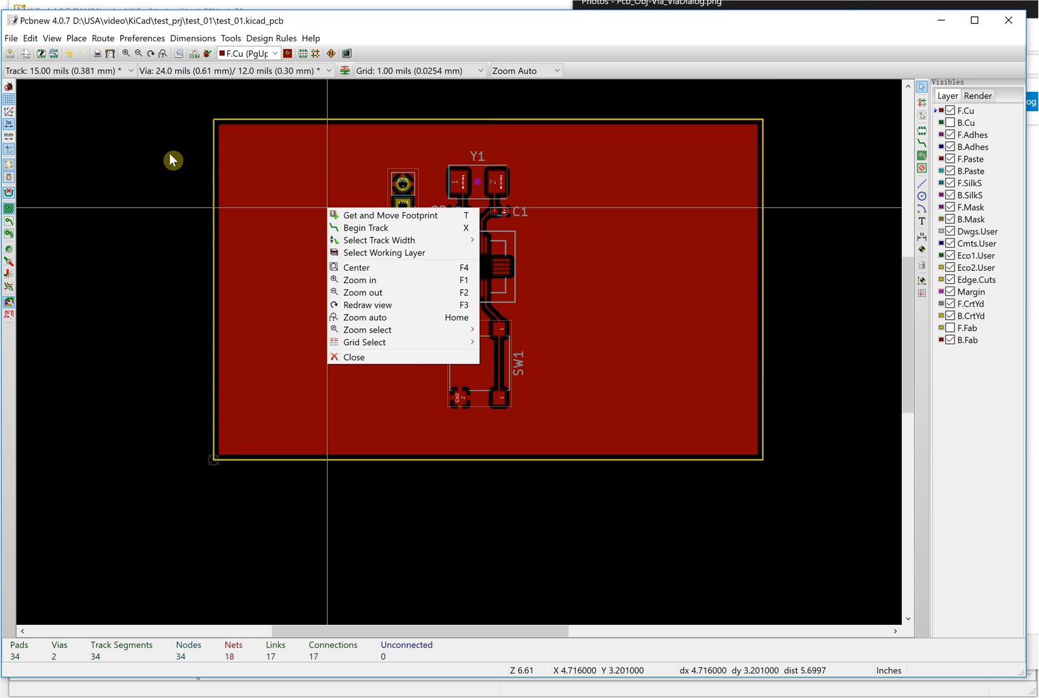
pyautogui.click(326, 208)
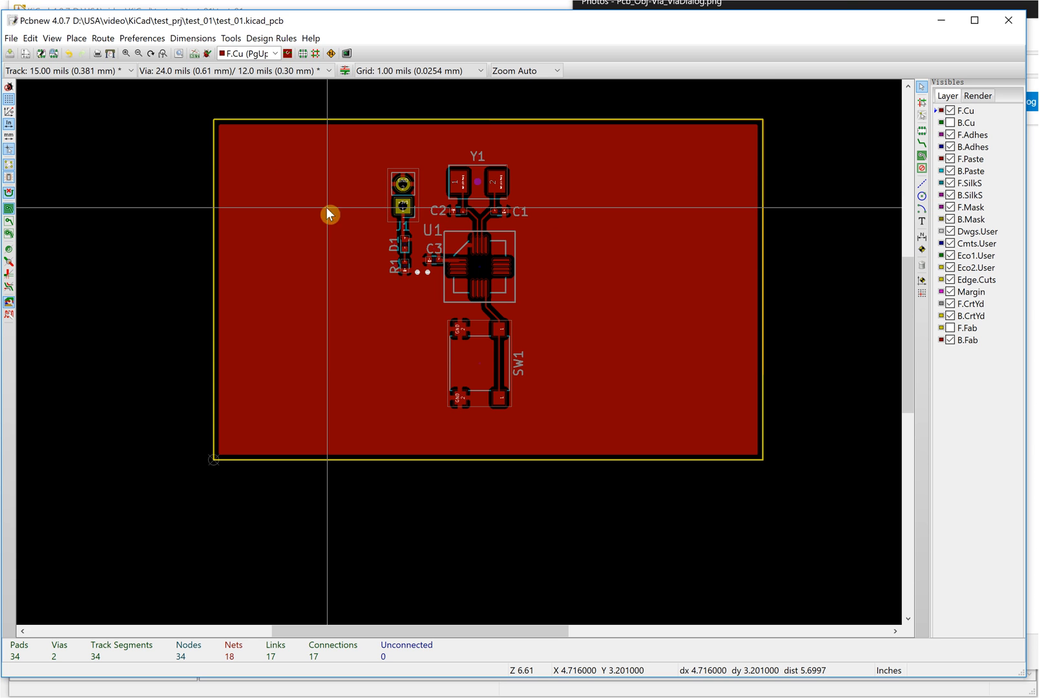
pyautogui.click(922, 156)
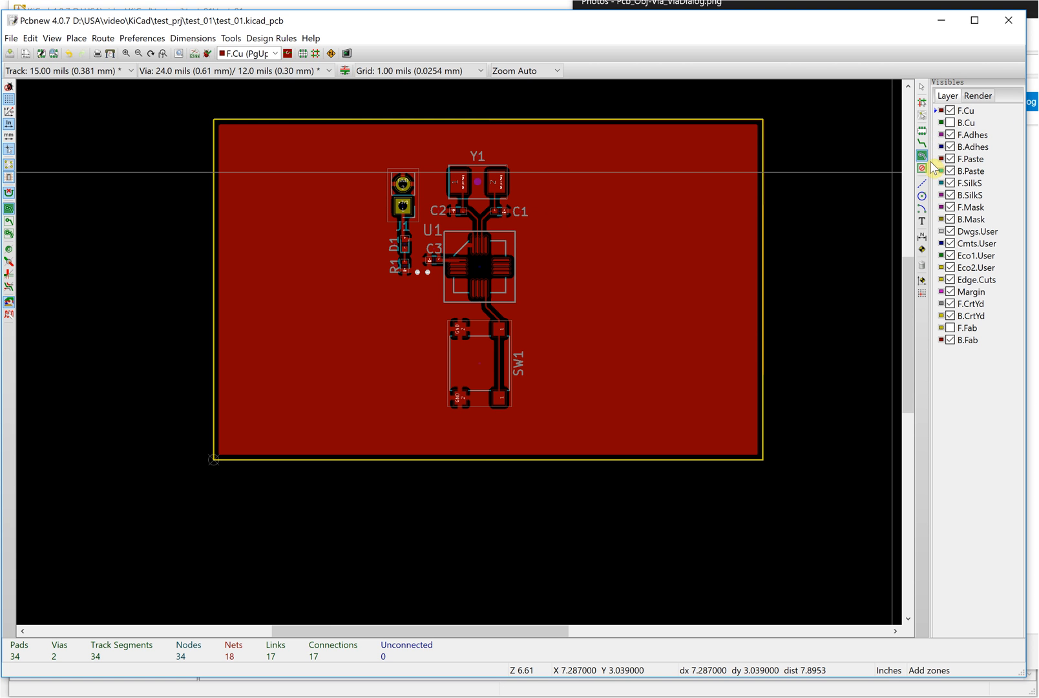
pyautogui.click(53, 40)
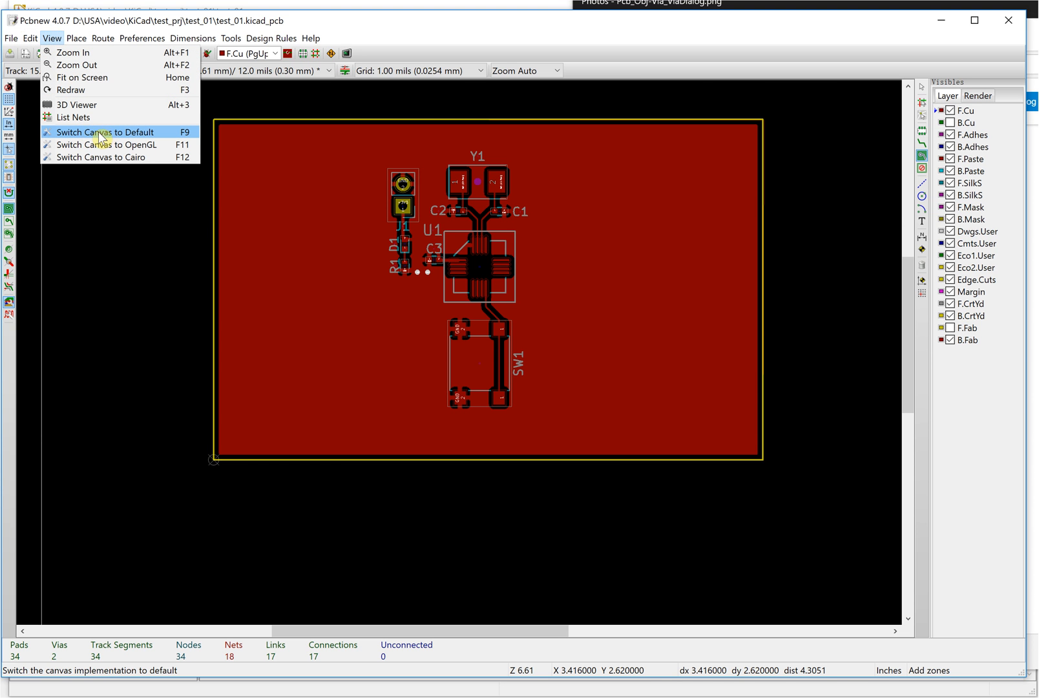
pyautogui.click(137, 133)
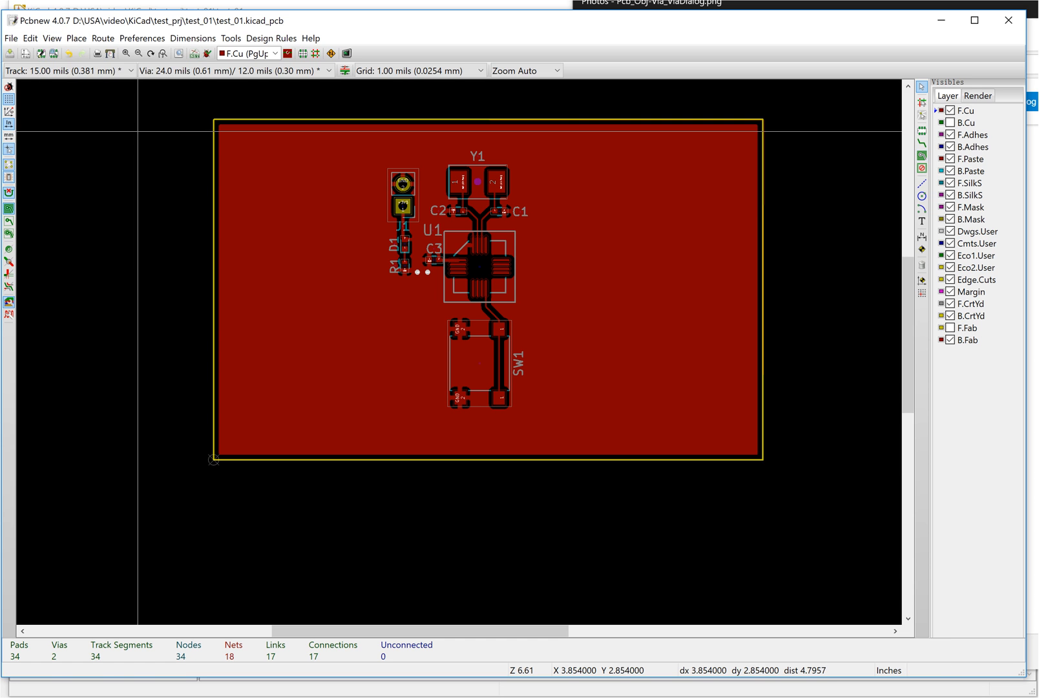
# - With the Add filled zones tool active, refill all copper zones on the board
pyautogui.click(922, 156)
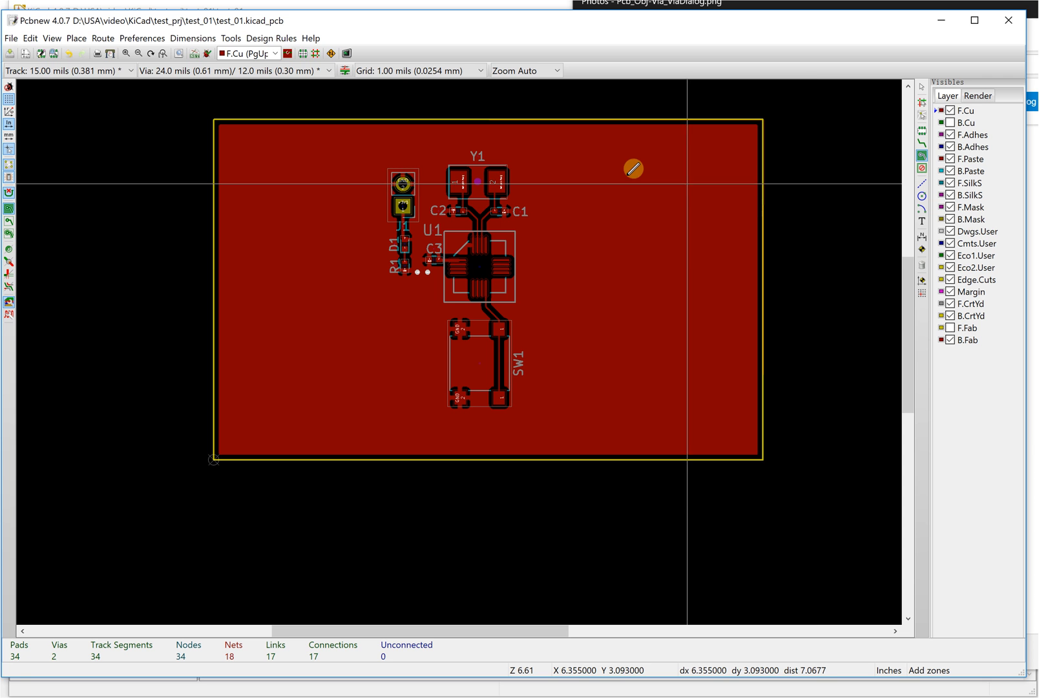
pyautogui.rightClick(630, 182)
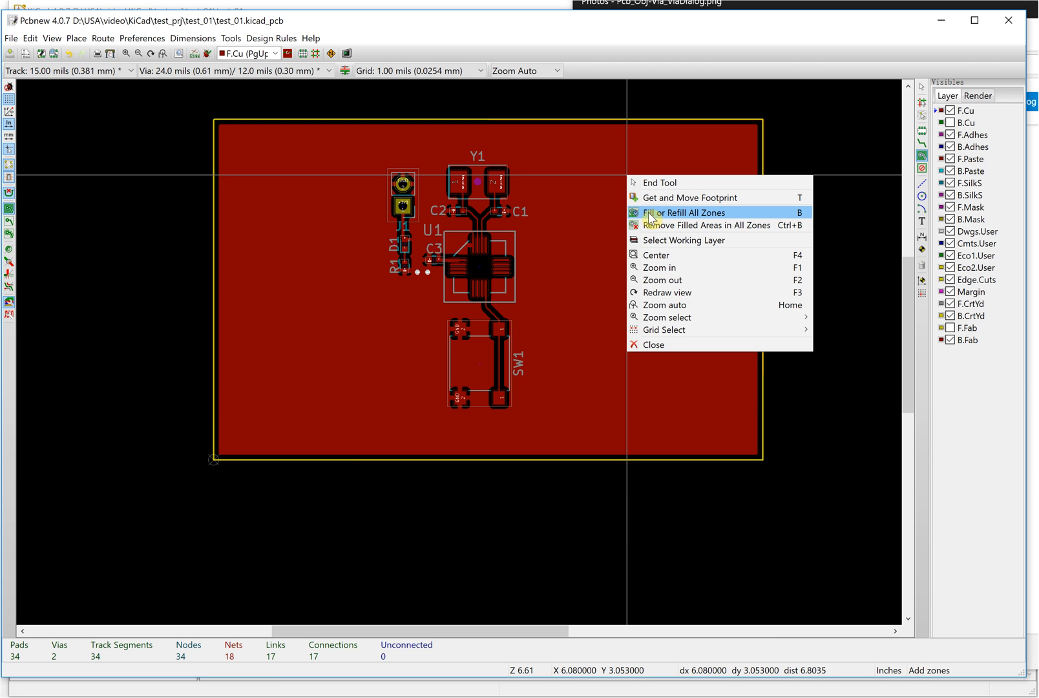
pyautogui.click(692, 217)
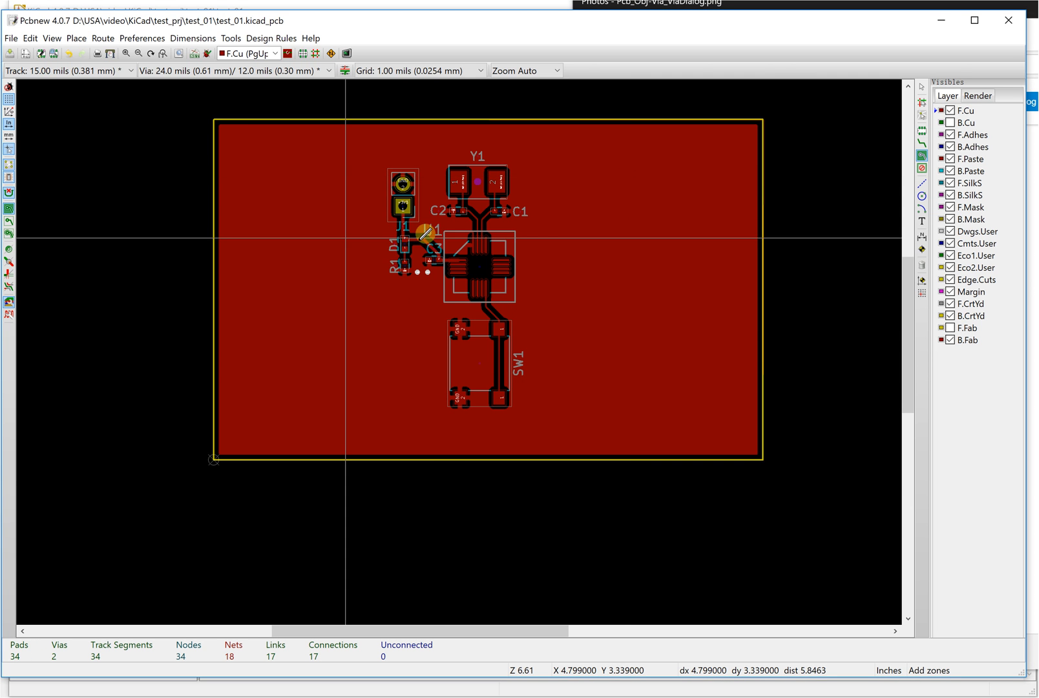
# - Examine the refilled F.Cu zone around the +3V3 track from D1 to C3 and the pads of U1
pyautogui.scroll(2, 473, 287)
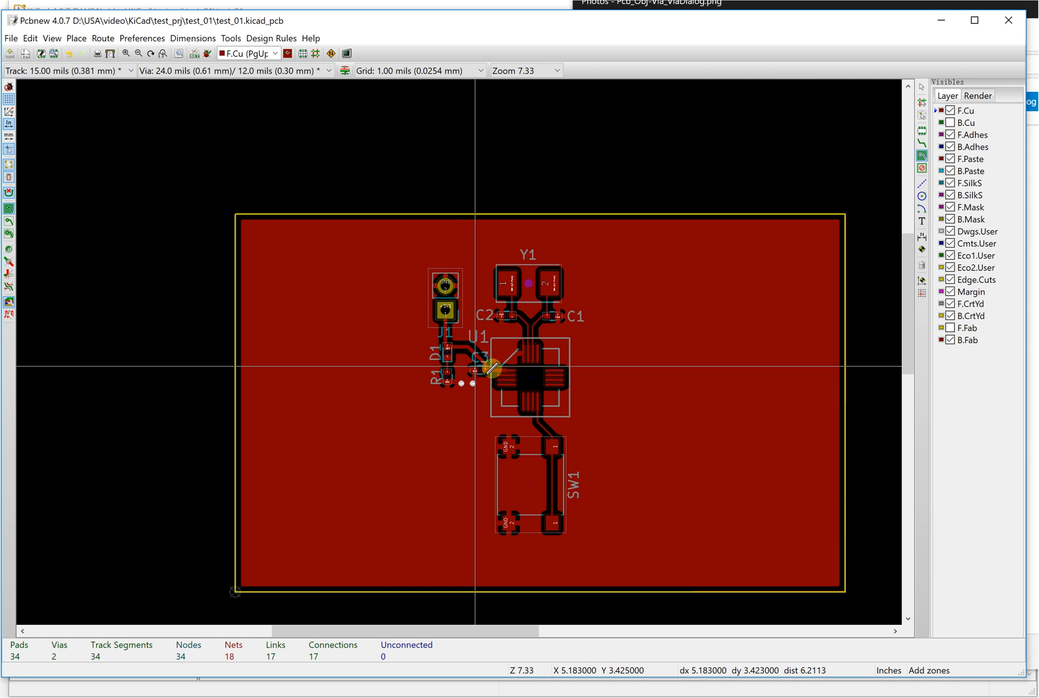
pyautogui.scroll(1, 478, 371)
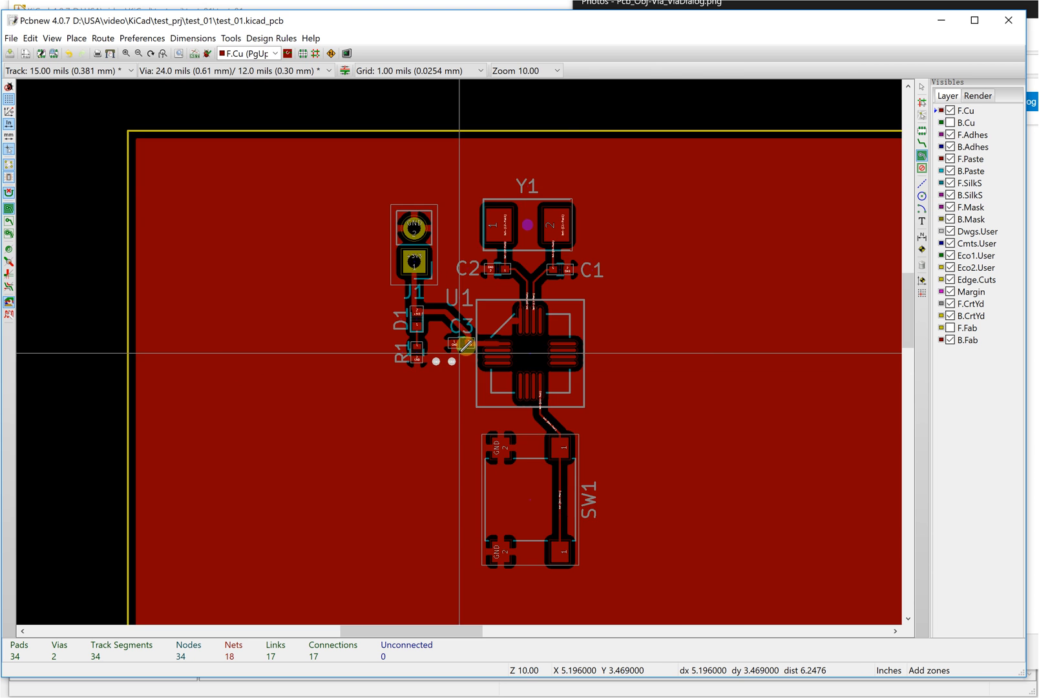
pyautogui.scroll(3, 465, 344)
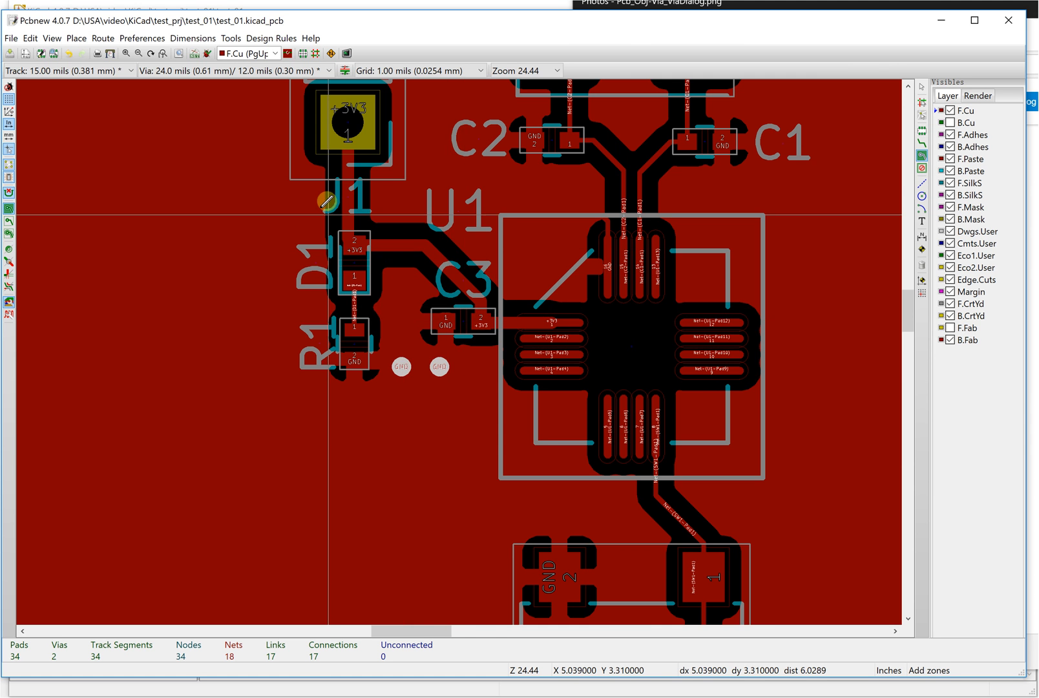
pyautogui.scroll(-1, 328, 202)
pyautogui.scroll(-2, 465, 346)
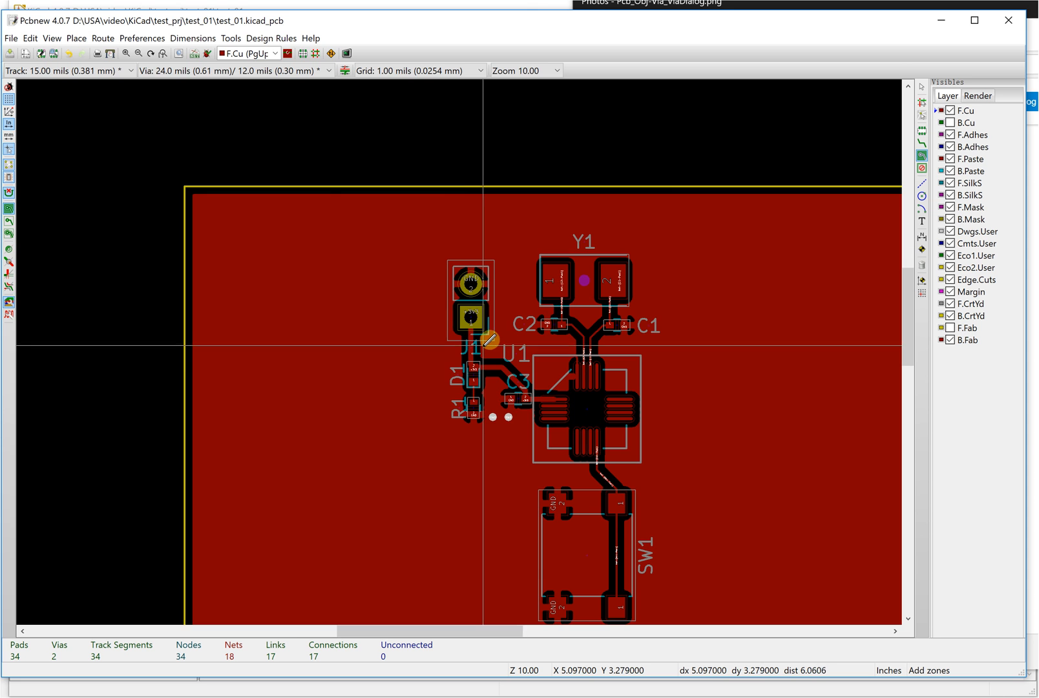
pyautogui.press('Home')
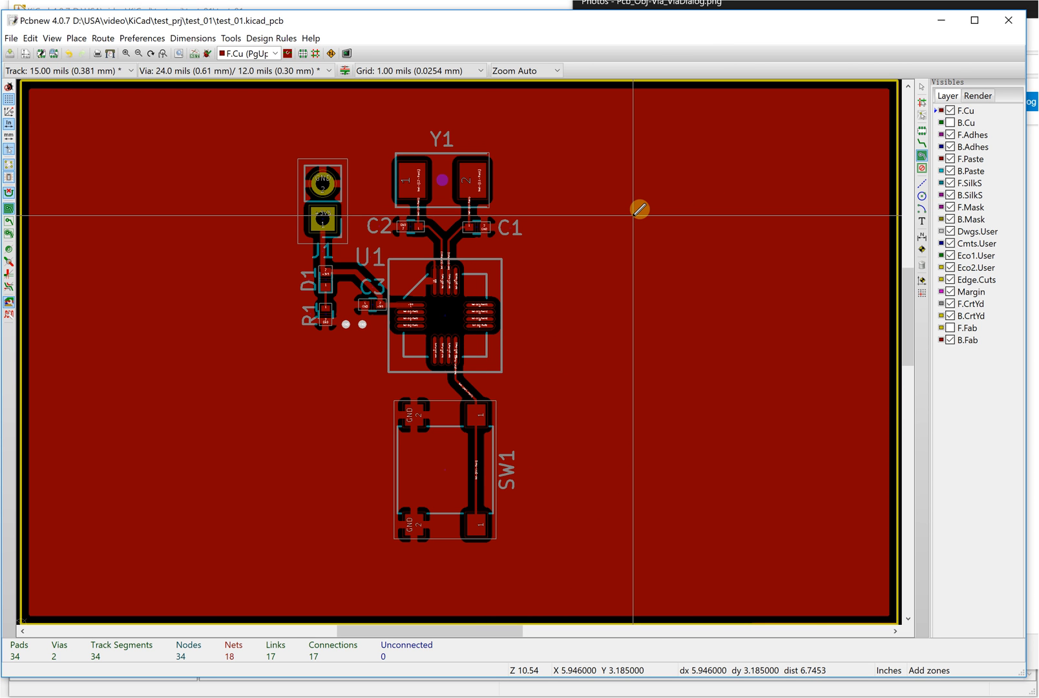
pyautogui.scroll(1, 639, 208)
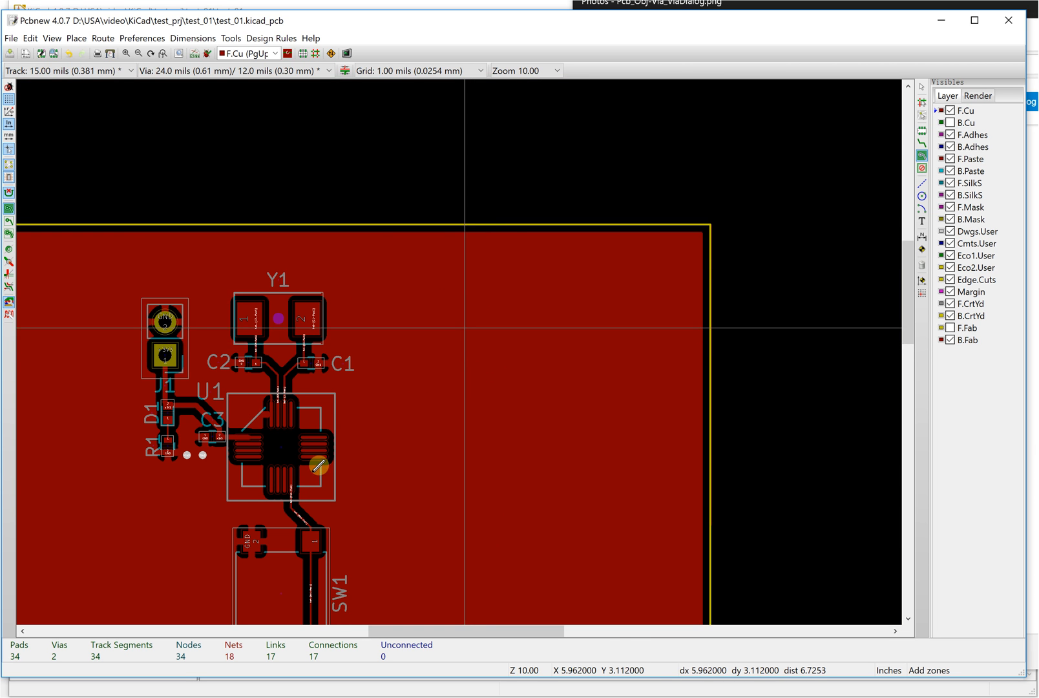
pyautogui.scroll(-2, 466, 343)
pyautogui.rightClick(732, 256)
pyautogui.click(735, 241)
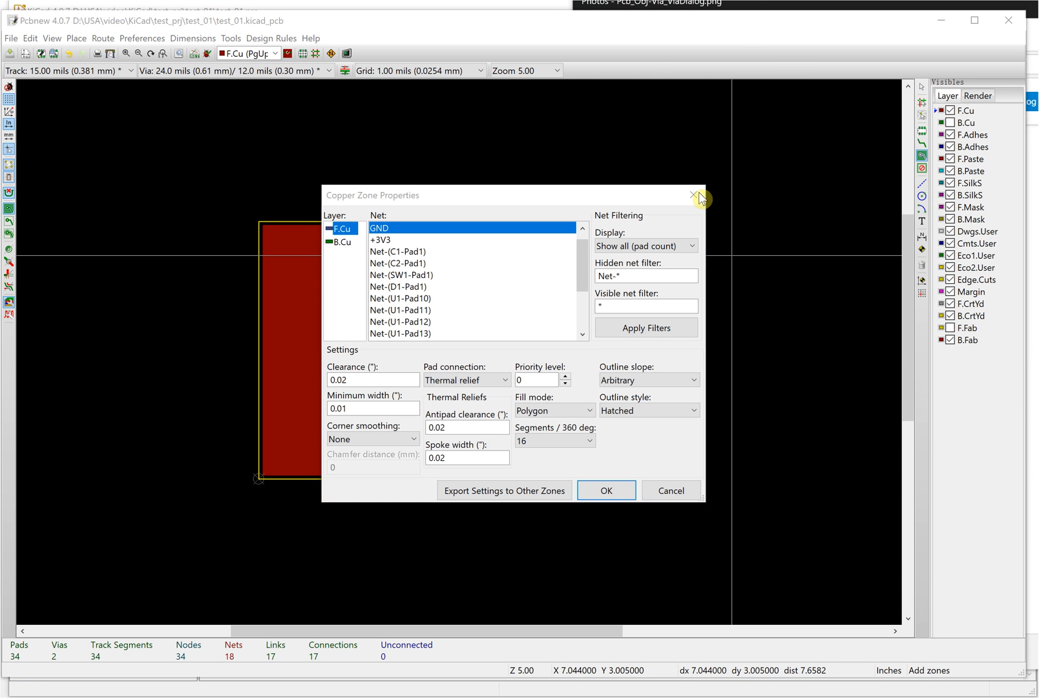
pyautogui.click(692, 195)
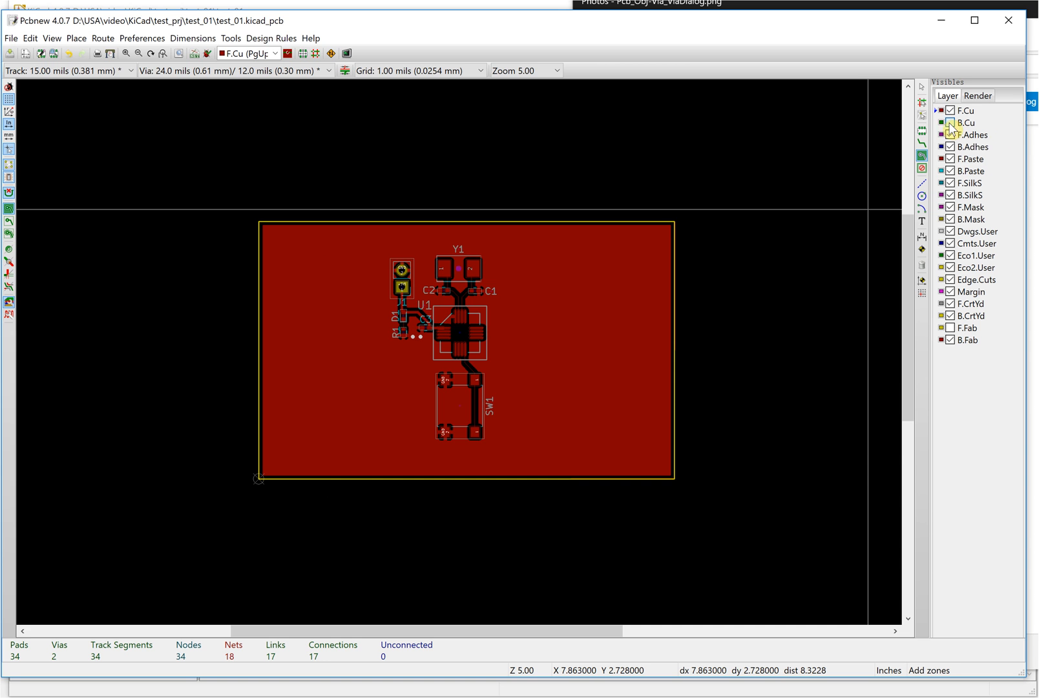
# - Show the B.Cu layer and move the board editor window aside to uncover the KiCad project manager
pyautogui.click(949, 123)
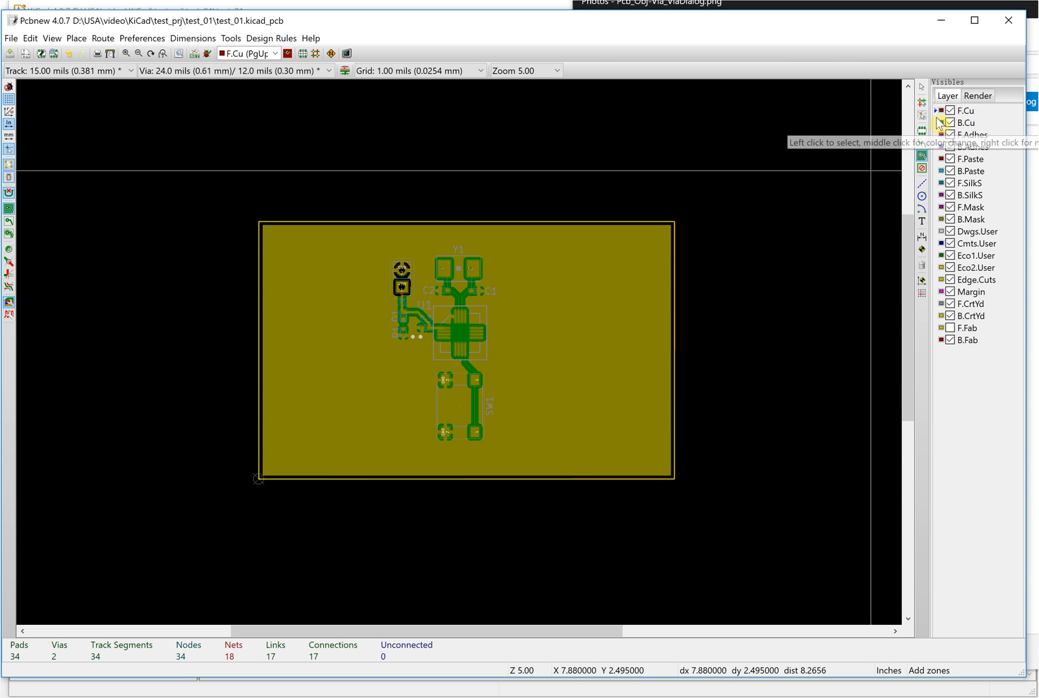
pyautogui.click(275, 53)
pyautogui.click(267, 68)
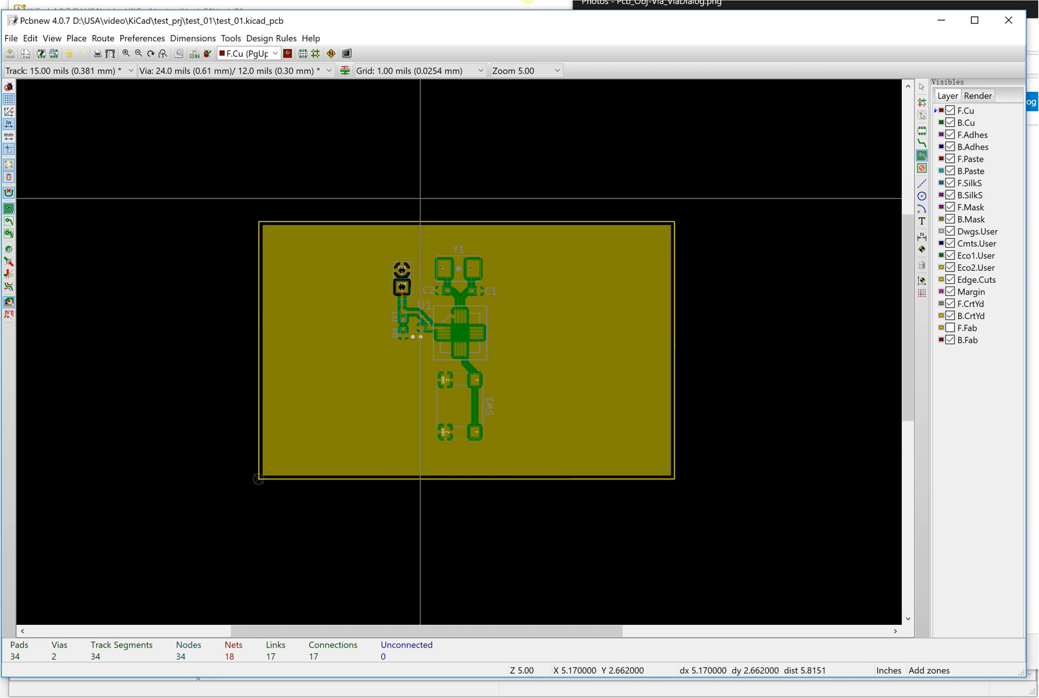
pyautogui.moveTo(262, 23); pyautogui.dragTo(364, 245)
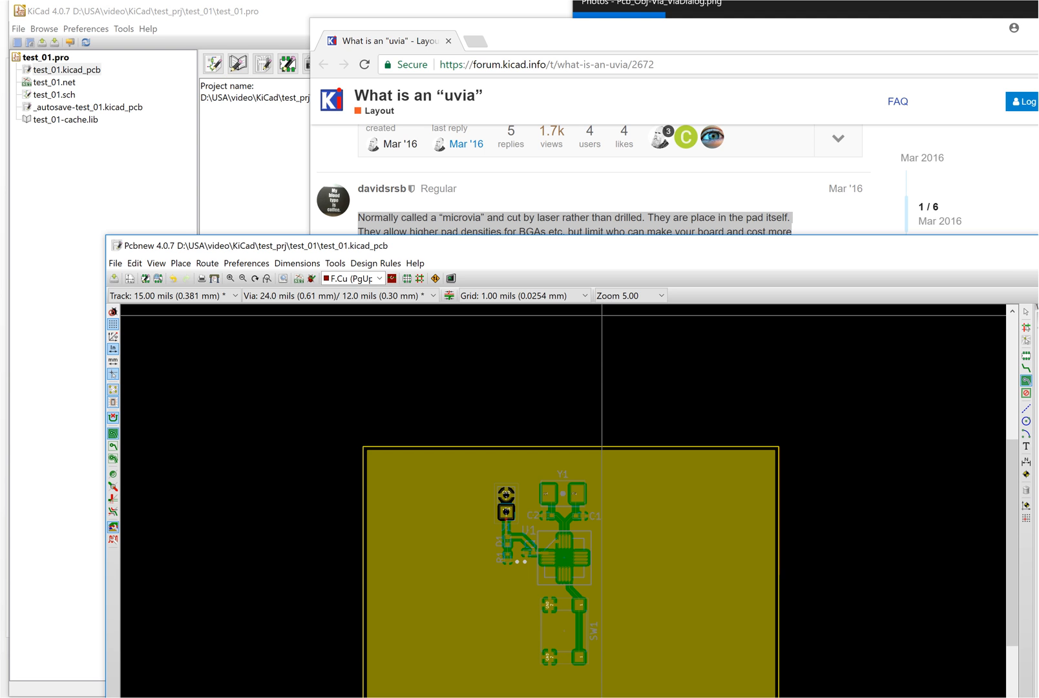